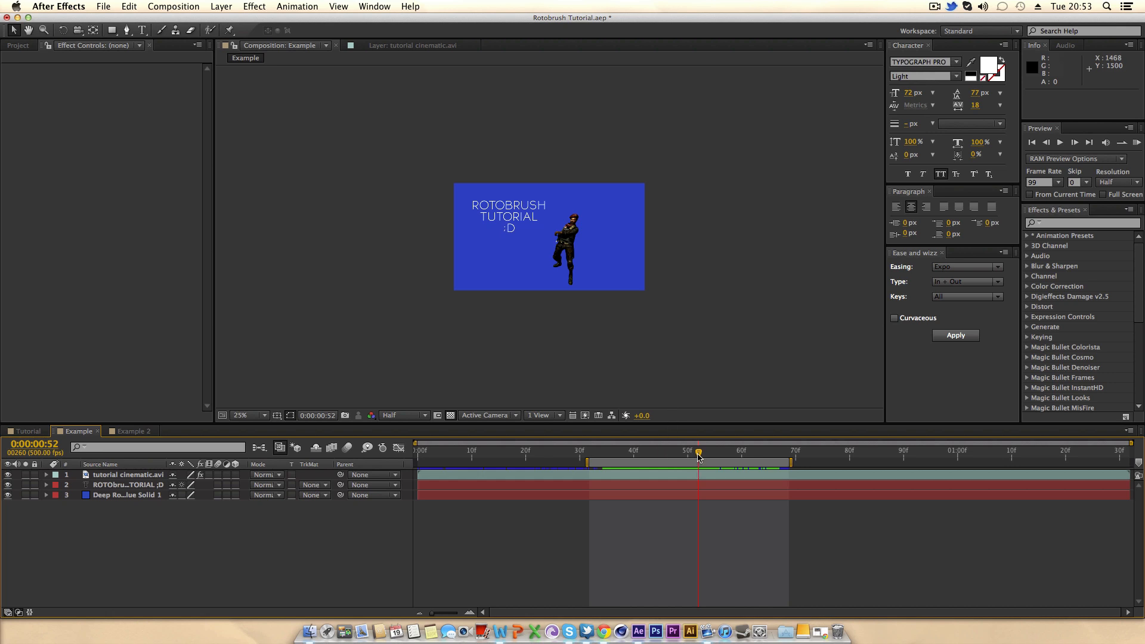
Step: Review the finished Roto Brush results by scrubbing through the Example and Example 2 compositions
{"action": "left_click_drag", "start_coordinate": [702, 457], "coordinate": [692, 408]}
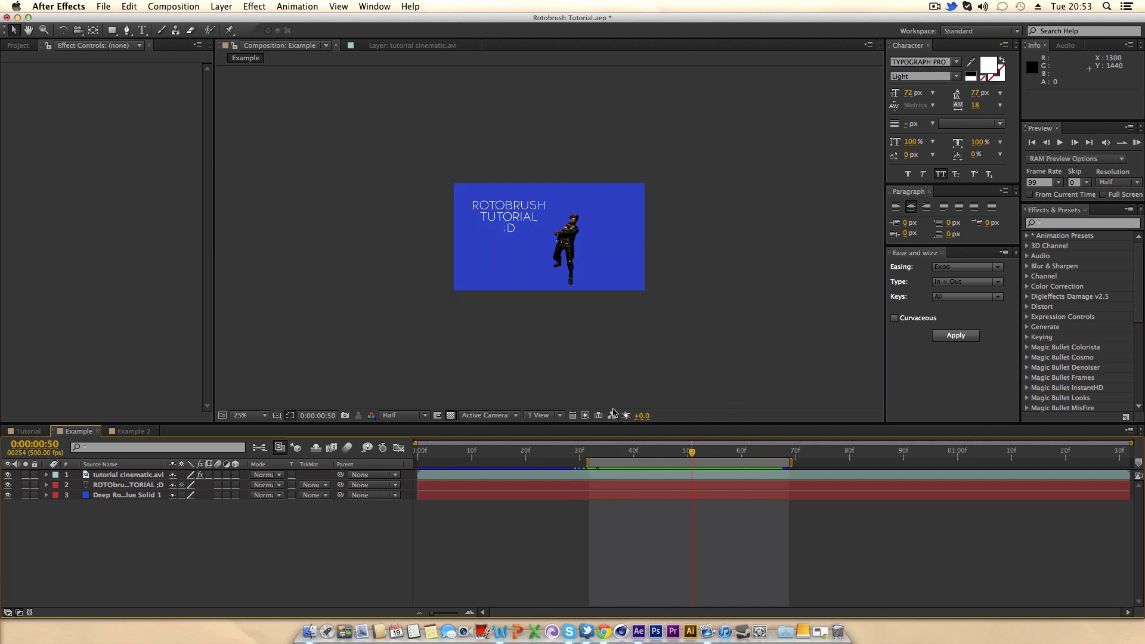
{"action": "left_click", "coordinate": [134, 431]}
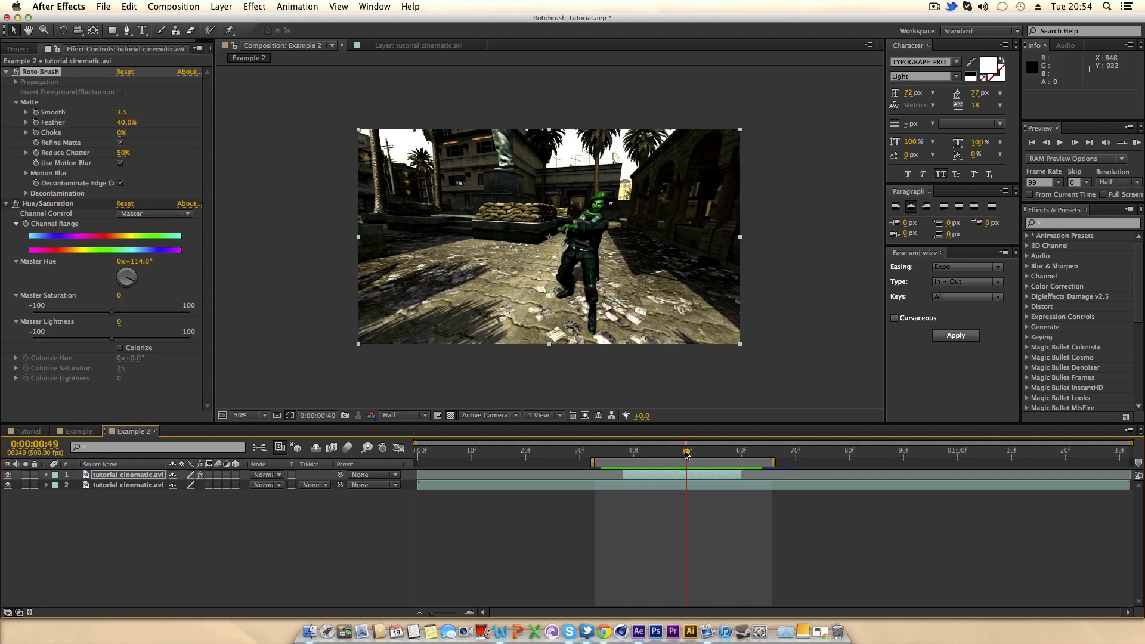
{"action": "mouse_move", "coordinate": [686, 454]}
{"action": "left_mouse_down"}
{"action": "mouse_move", "coordinate": [596, 454]}
{"action": "mouse_move", "coordinate": [709, 454]}
{"action": "left_mouse_up"}
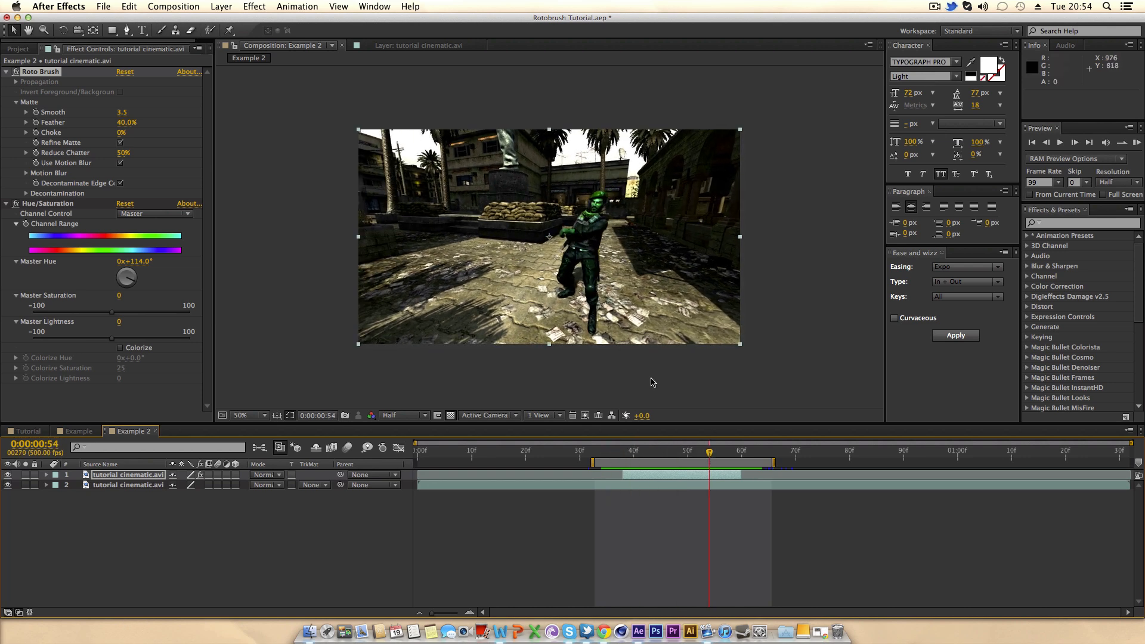
{"action": "left_click_drag", "start_coordinate": [711, 455], "coordinate": [666, 454]}
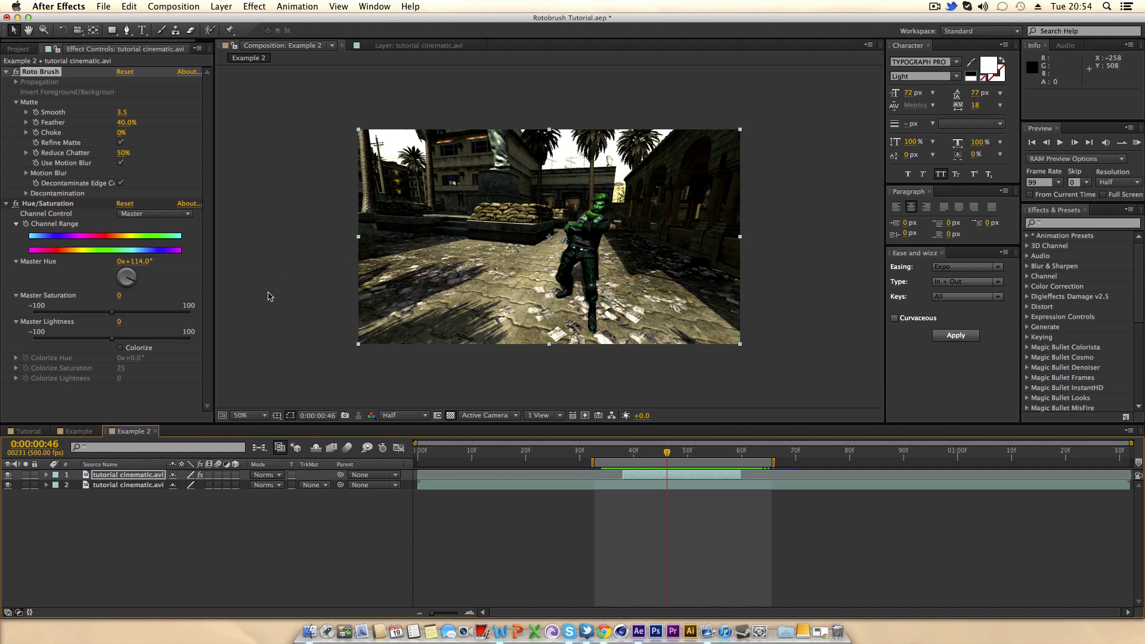
Step: In the Tutorial composition, place the time indicator at the Start marker and activate the Roto Brush tool
{"action": "left_click", "coordinate": [28, 431]}
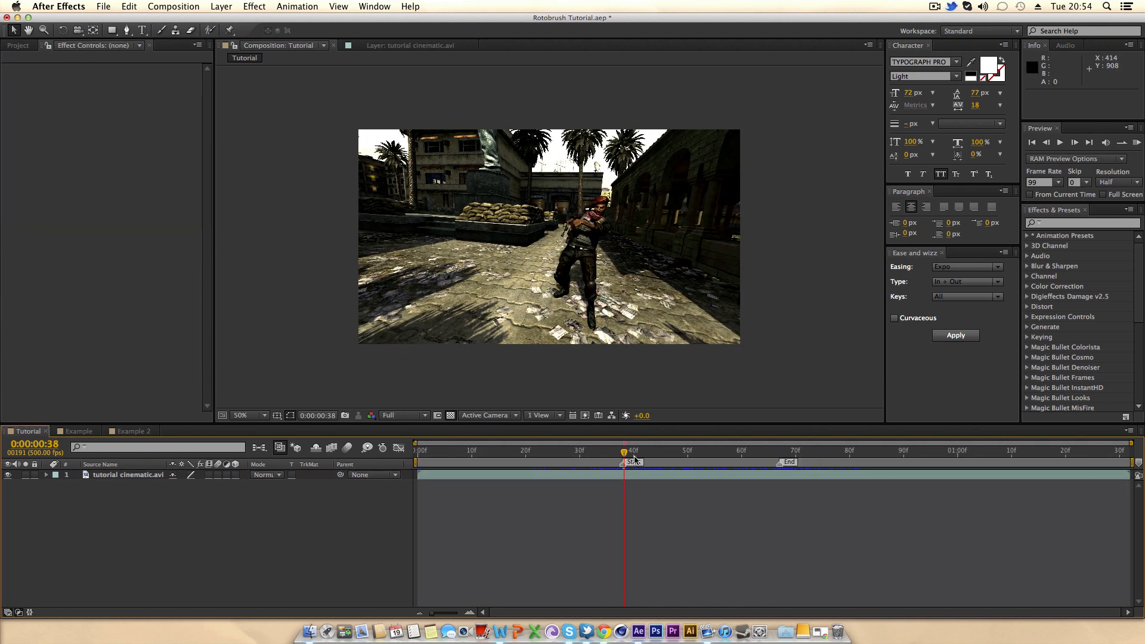
{"action": "left_click_drag", "start_coordinate": [624, 452], "coordinate": [622, 453]}
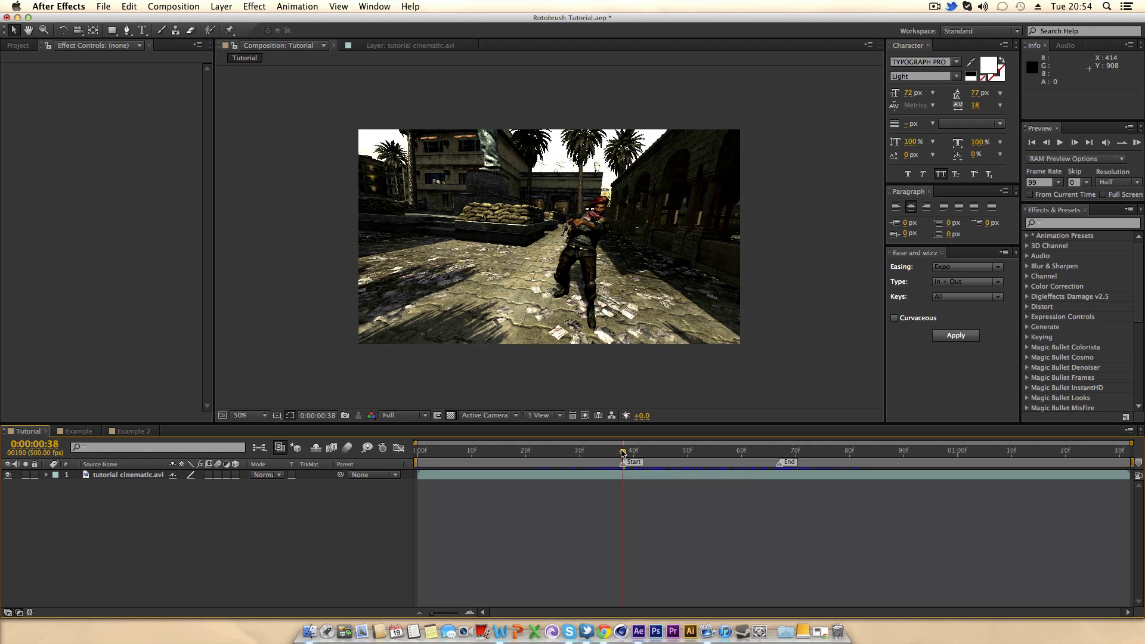
{"action": "left_click", "coordinate": [634, 477]}
{"action": "left_click", "coordinate": [161, 33]}
{"action": "left_click", "coordinate": [206, 33]}
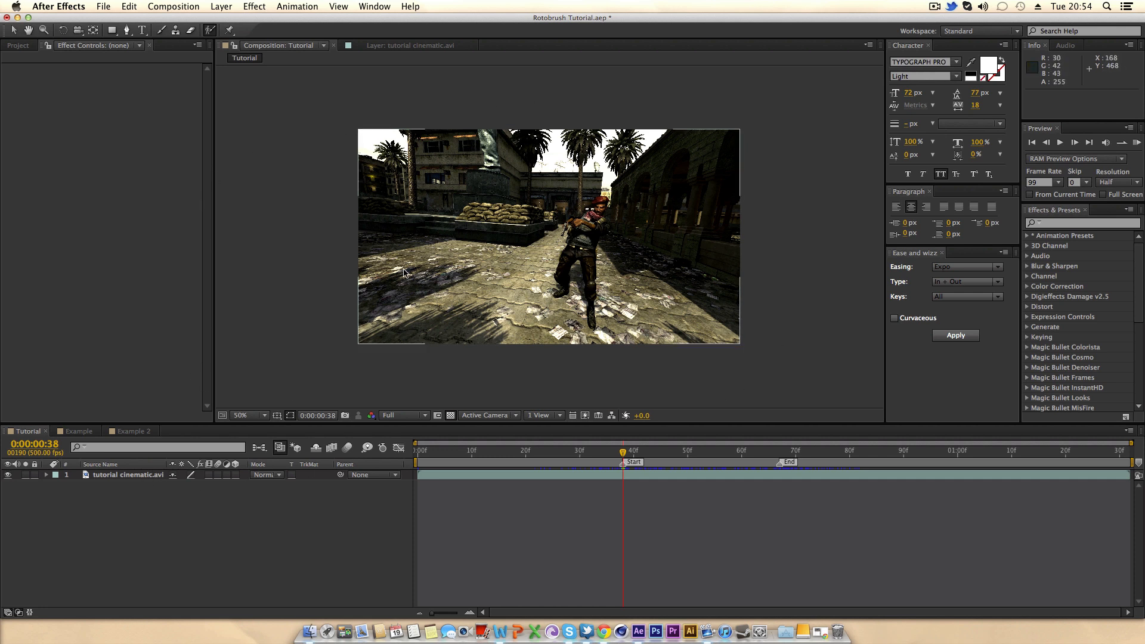
Step: Open the tutorial cinematic.avi layer in its own layer view, with the Tutorial composition's resolution set to Full
{"action": "left_click", "coordinate": [148, 476]}
{"action": "double_click", "coordinate": [148, 476]}
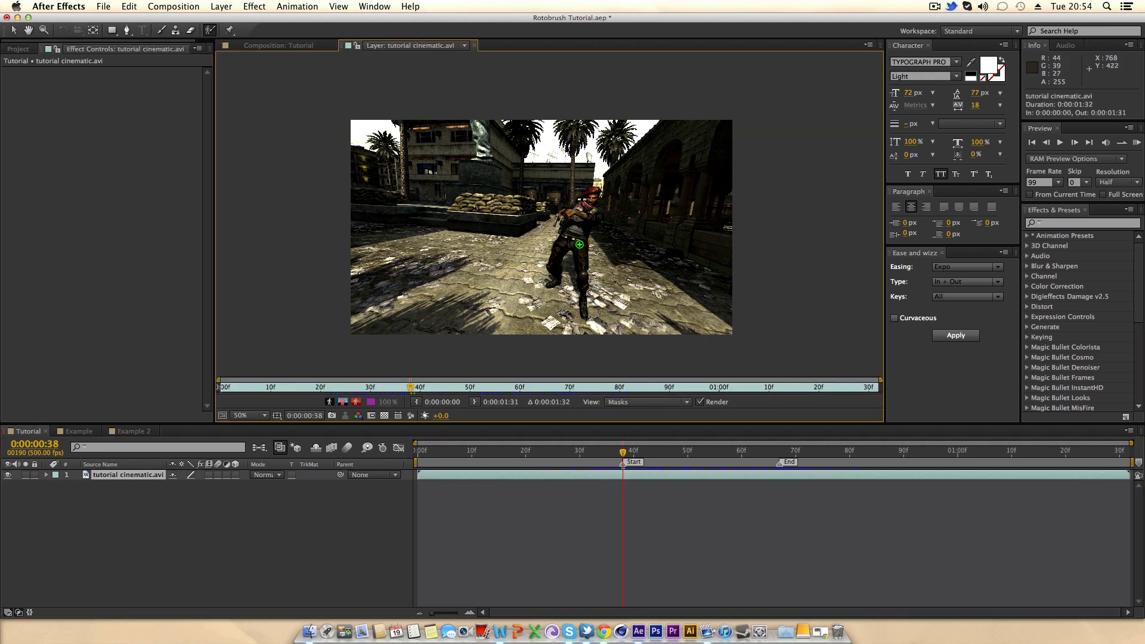
{"action": "left_click", "coordinate": [287, 46]}
{"action": "left_click", "coordinate": [412, 423]}
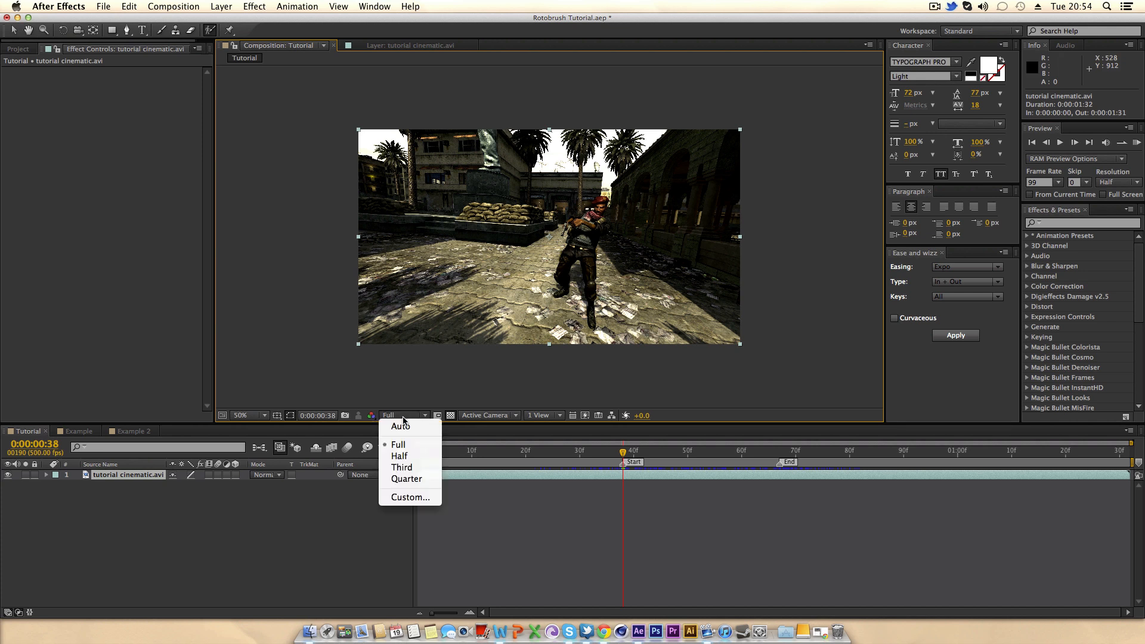
{"action": "left_click", "coordinate": [398, 444]}
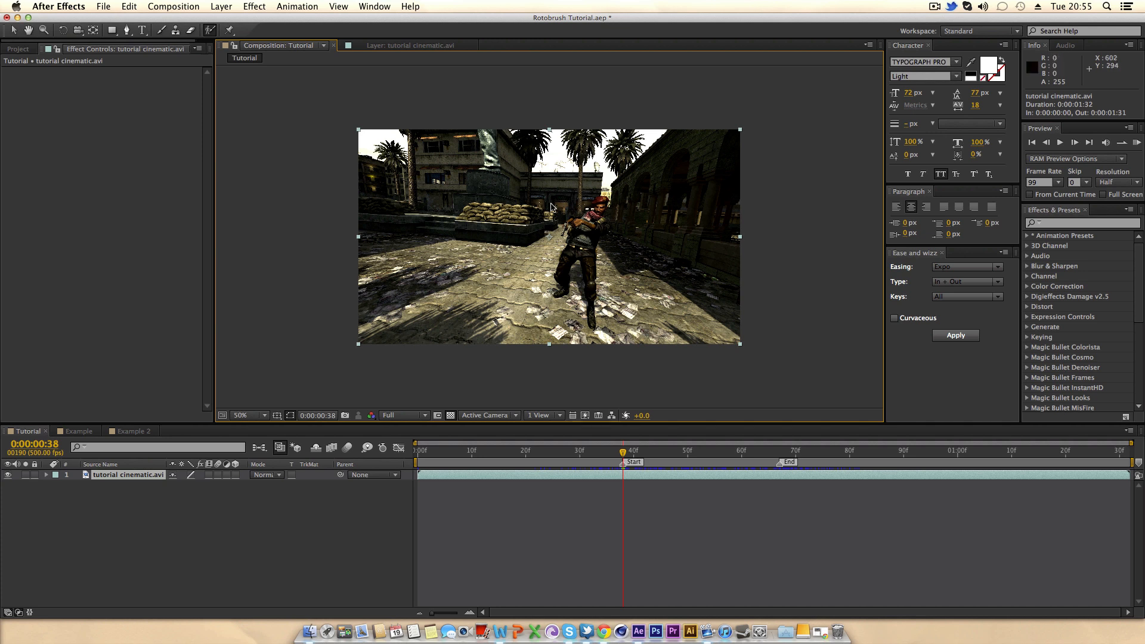
{"action": "left_click", "coordinate": [405, 48]}
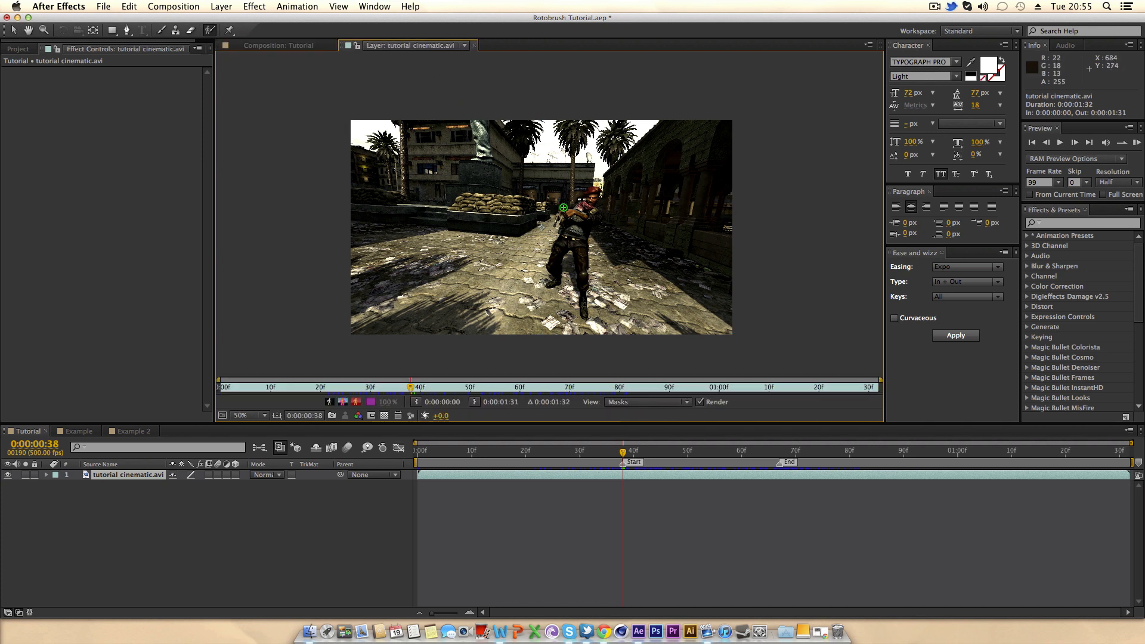
Step: Paint Roto Brush foreground strokes over the soldier's body and legs to make the initial selection
{"action": "mouse_move", "coordinate": [553, 279]}
{"action": "left_mouse_down"}
{"action": "mouse_move", "coordinate": [587, 201]}
{"action": "mouse_move", "coordinate": [579, 249]}
{"action": "left_mouse_up"}
{"action": "left_click_drag", "start_coordinate": [585, 302], "coordinate": [585, 301]}
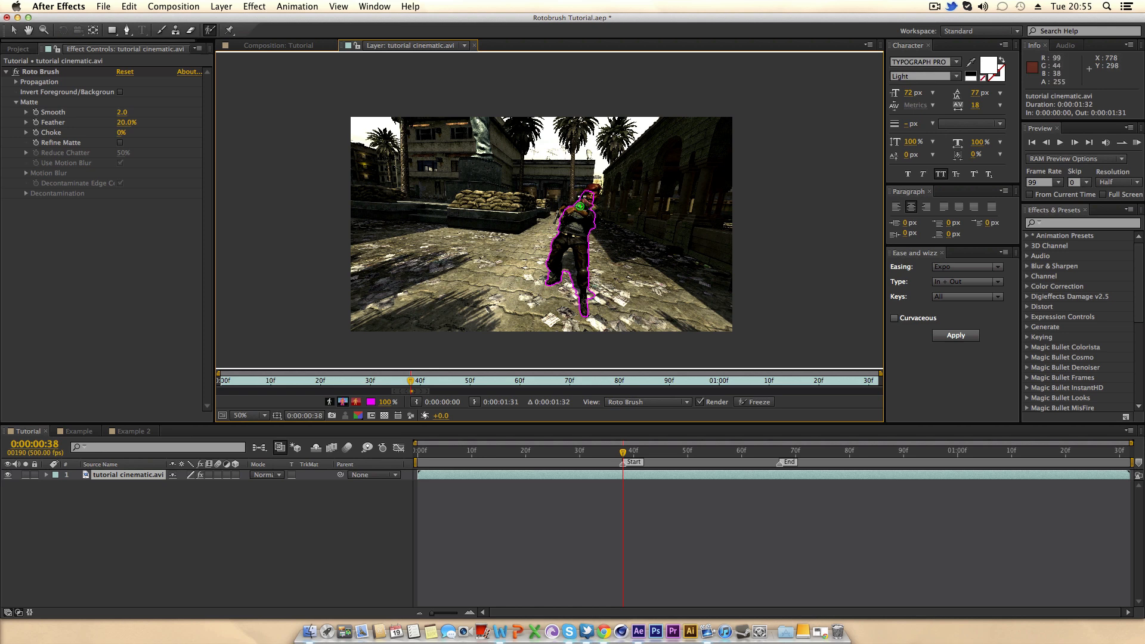
Step: Reduce the brush size and add the soldier's outstretched arm and pistol to the Roto Brush foreground
{"action": "scroll", "coordinate": [579, 196], "scroll_direction": "down", "scroll_amount": 1}
{"action": "scroll", "coordinate": [579, 196], "scroll_direction": "up", "scroll_amount": 2}
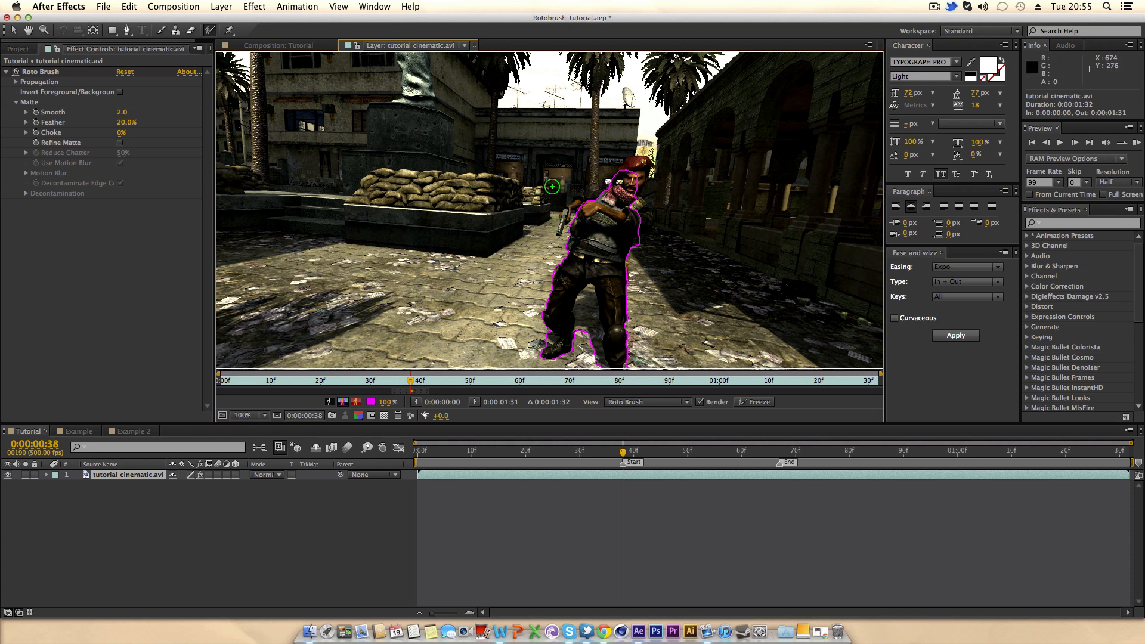
{"action": "key", "text": "super"}
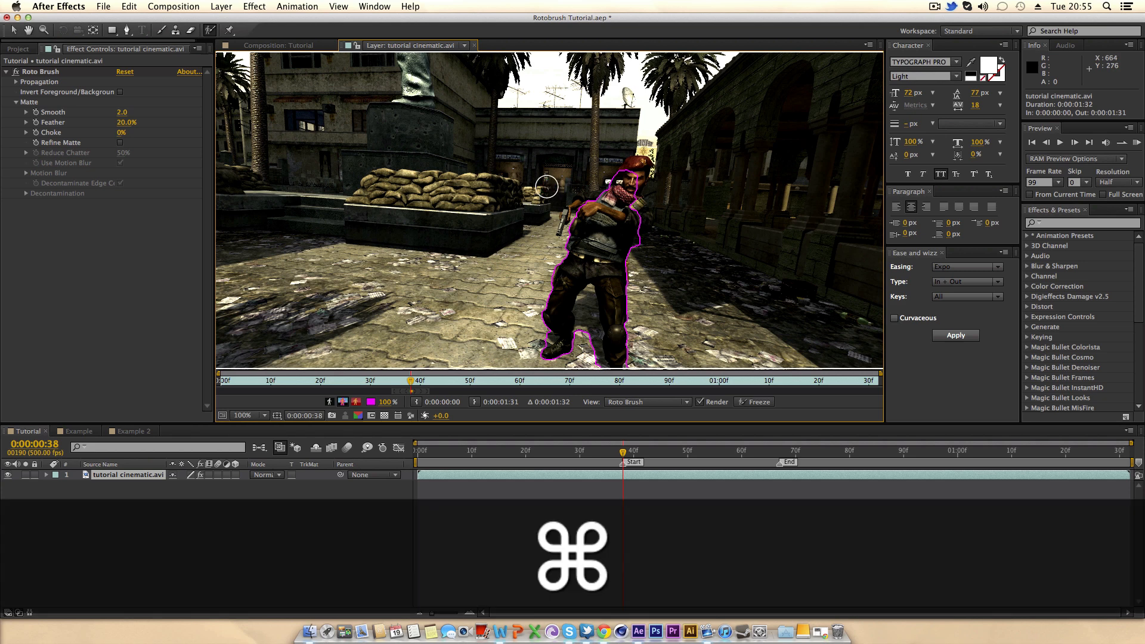
{"action": "mouse_move", "coordinate": [547, 187]}
{"action": "left_mouse_down"}
{"action": "mouse_move", "coordinate": [594, 186]}
{"action": "mouse_move", "coordinate": [535, 186]}
{"action": "left_mouse_up"}
{"action": "scroll", "coordinate": [541, 199], "scroll_direction": "down", "scroll_amount": 1}
{"action": "scroll", "coordinate": [590, 232], "scroll_direction": "up", "scroll_amount": 5}
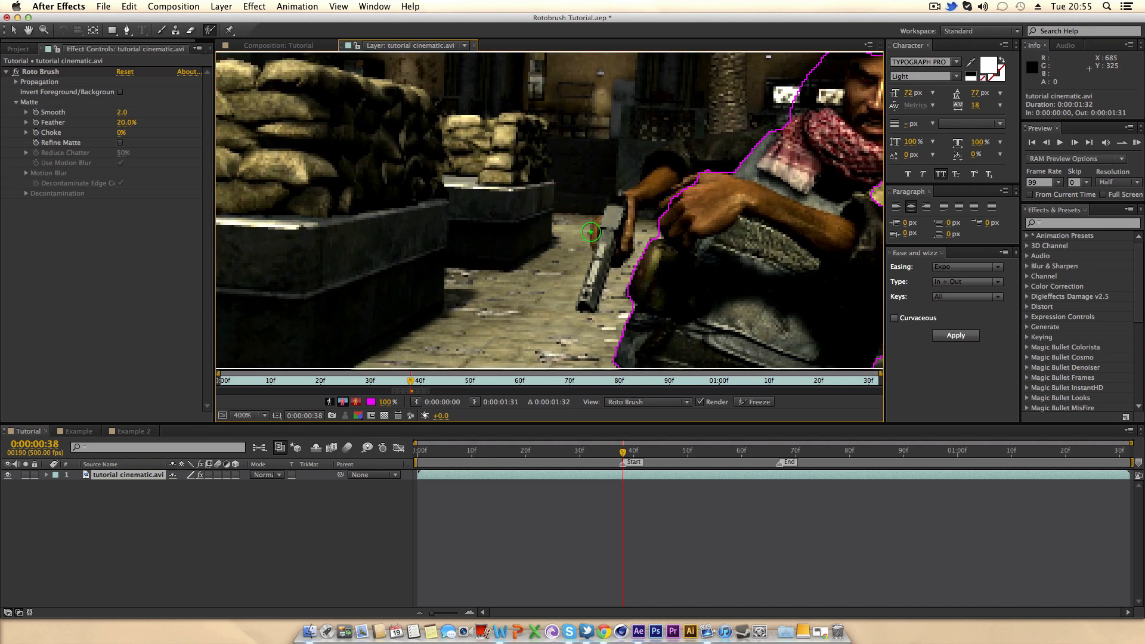
{"action": "key", "text": "super"}
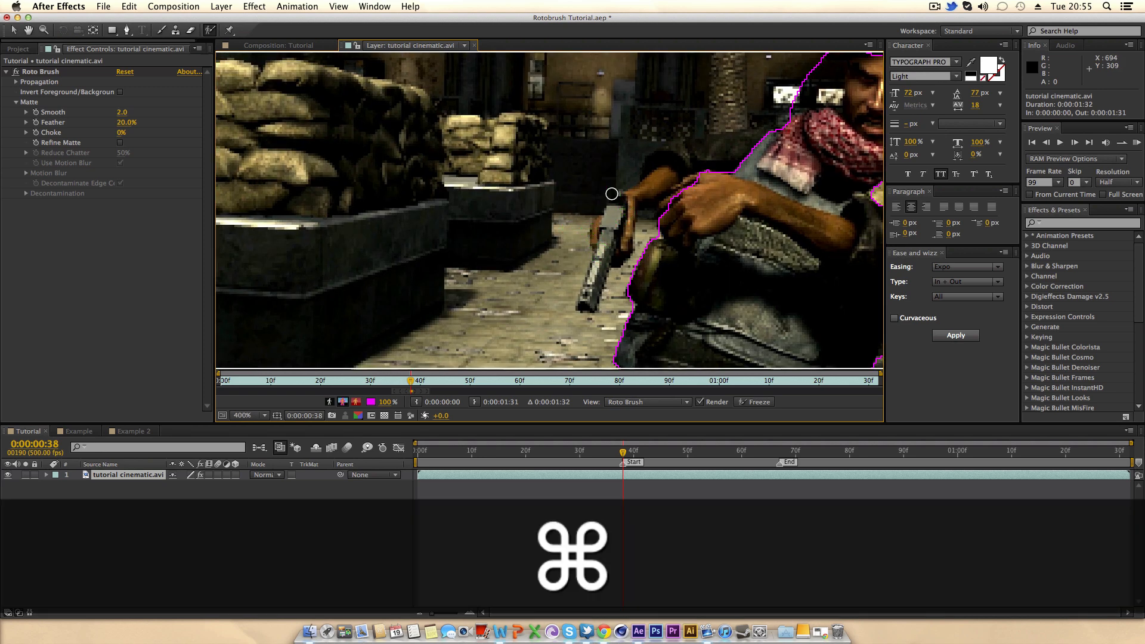
{"action": "mouse_move", "coordinate": [763, 136]}
{"action": "left_mouse_down"}
{"action": "mouse_move", "coordinate": [680, 156]}
{"action": "mouse_move", "coordinate": [639, 196]}
{"action": "mouse_move", "coordinate": [590, 298]}
{"action": "left_mouse_up"}
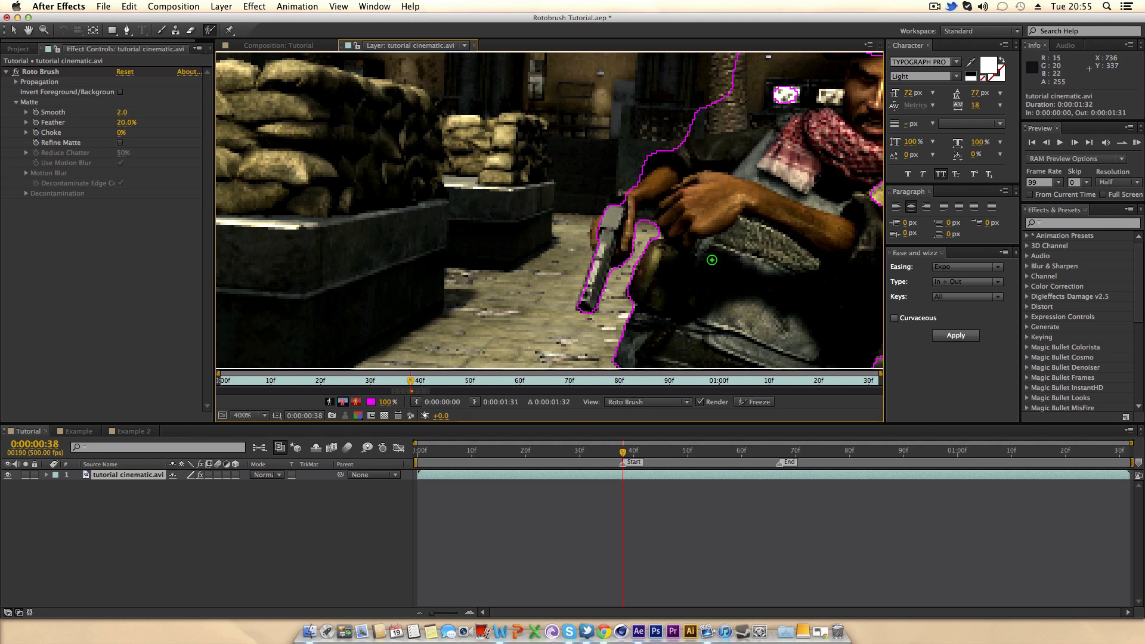
Step: Add the soldier's red beret, the rest of his face and his shoulder to the Roto Brush foreground
{"action": "key", "text": "h"}
{"action": "mouse_move", "coordinate": [773, 199]}
{"action": "left_mouse_down"}
{"action": "mouse_move", "coordinate": [670, 263]}
{"action": "mouse_move", "coordinate": [511, 315]}
{"action": "left_mouse_up"}
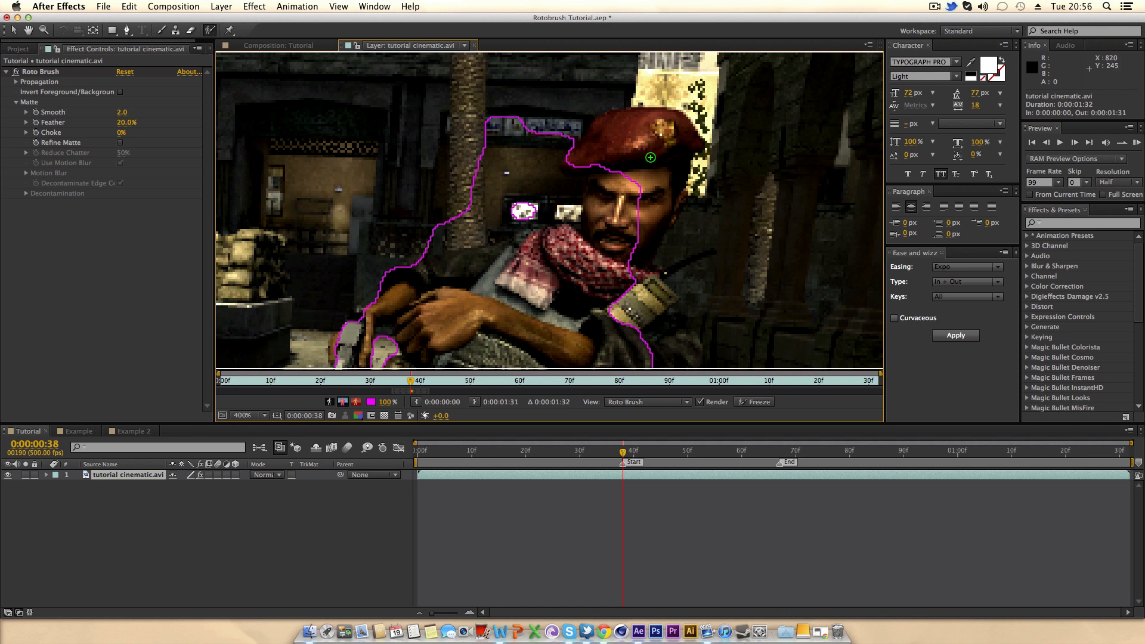
{"action": "mouse_move", "coordinate": [650, 158]}
{"action": "left_mouse_down"}
{"action": "mouse_move", "coordinate": [597, 188]}
{"action": "mouse_move", "coordinate": [605, 222]}
{"action": "left_mouse_up"}
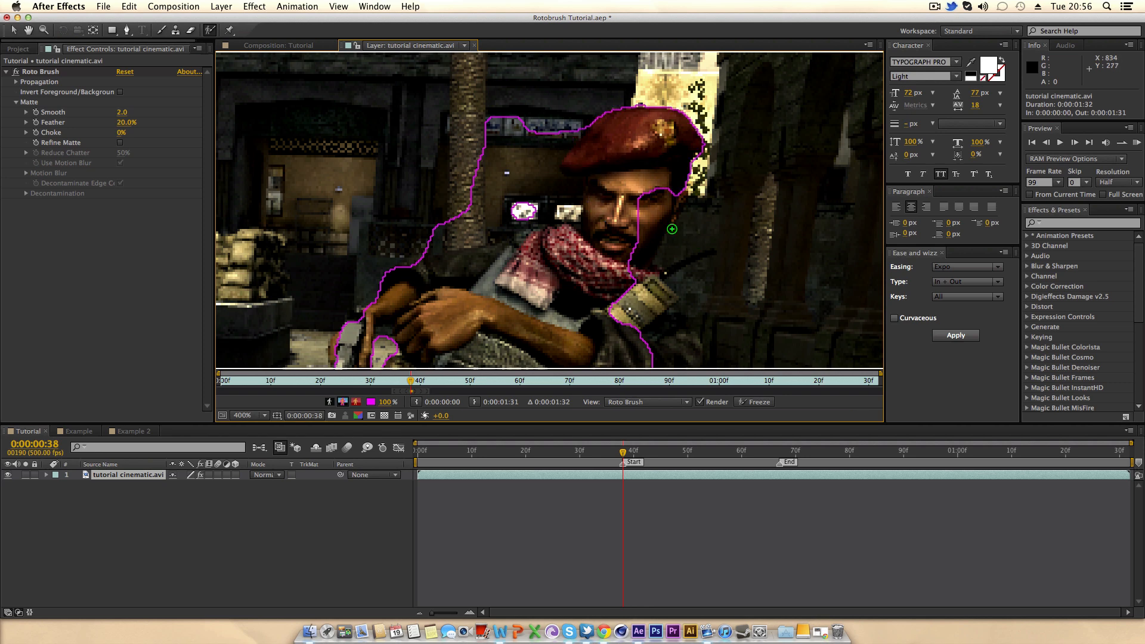
{"action": "mouse_move", "coordinate": [666, 167]}
{"action": "left_mouse_down"}
{"action": "mouse_move", "coordinate": [644, 281]}
{"action": "mouse_move", "coordinate": [553, 106]}
{"action": "mouse_move", "coordinate": [608, 198]}
{"action": "left_mouse_up"}
Step: Subtract the background between the soldier's beret, scarf and shoulder from the selection with Roto Brush background strokes
{"action": "key", "text": "h"}
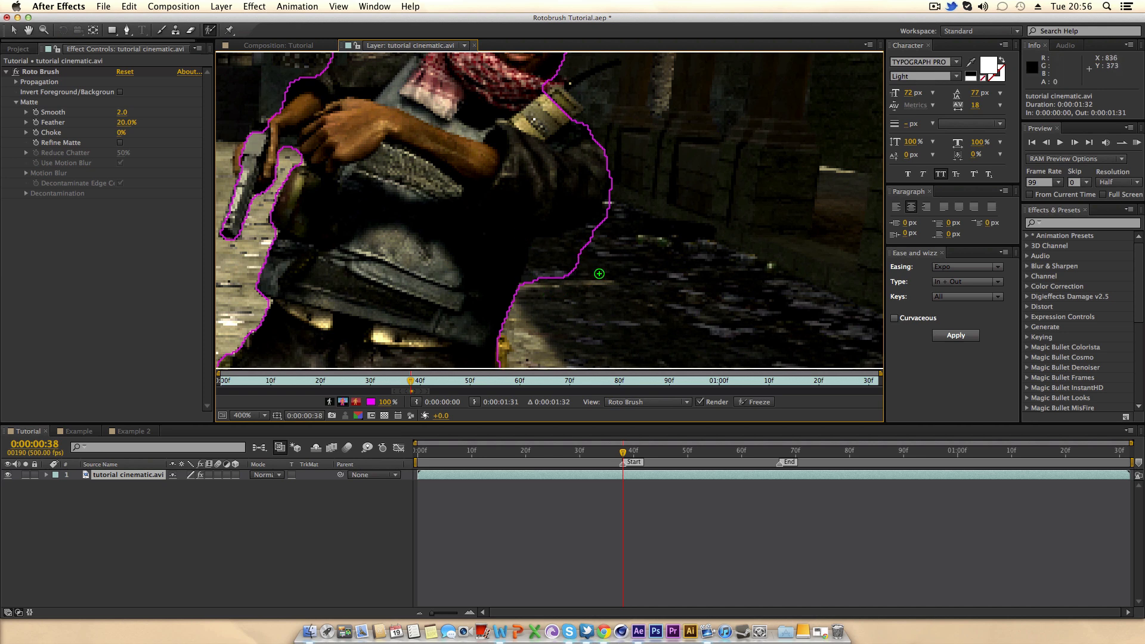
{"action": "key", "text": "comma"}
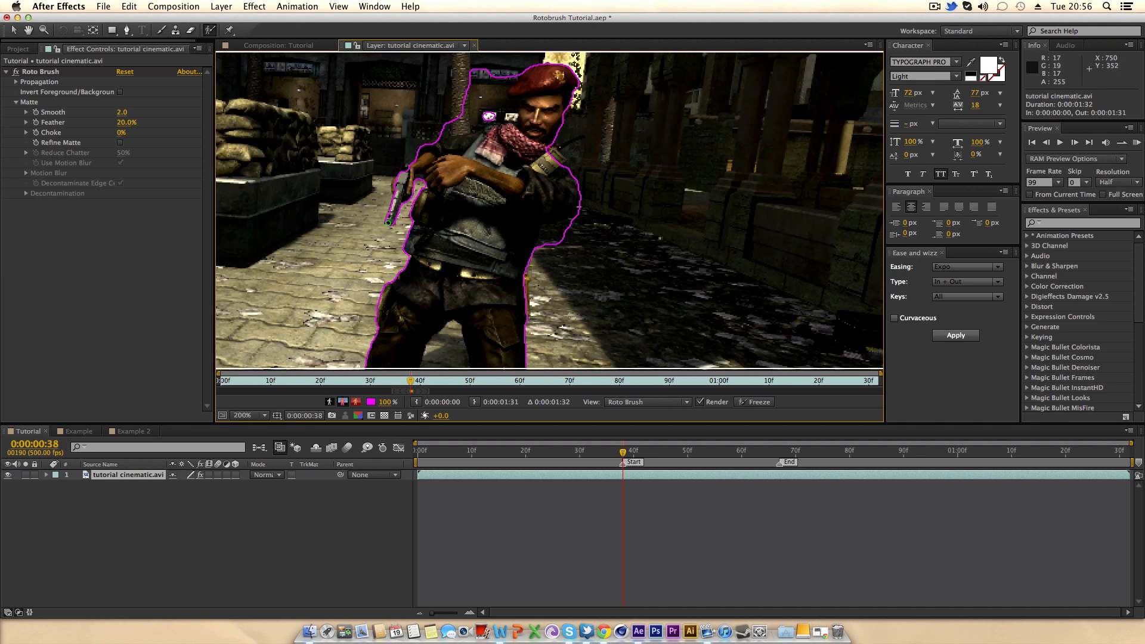
{"action": "key", "text": "space"}
{"action": "mouse_move", "coordinate": [388, 223]}
{"action": "left_mouse_down"}
{"action": "mouse_move", "coordinate": [399, 199]}
{"action": "mouse_move", "coordinate": [399, 249]}
{"action": "left_mouse_up"}
{"action": "key", "text": "period"}
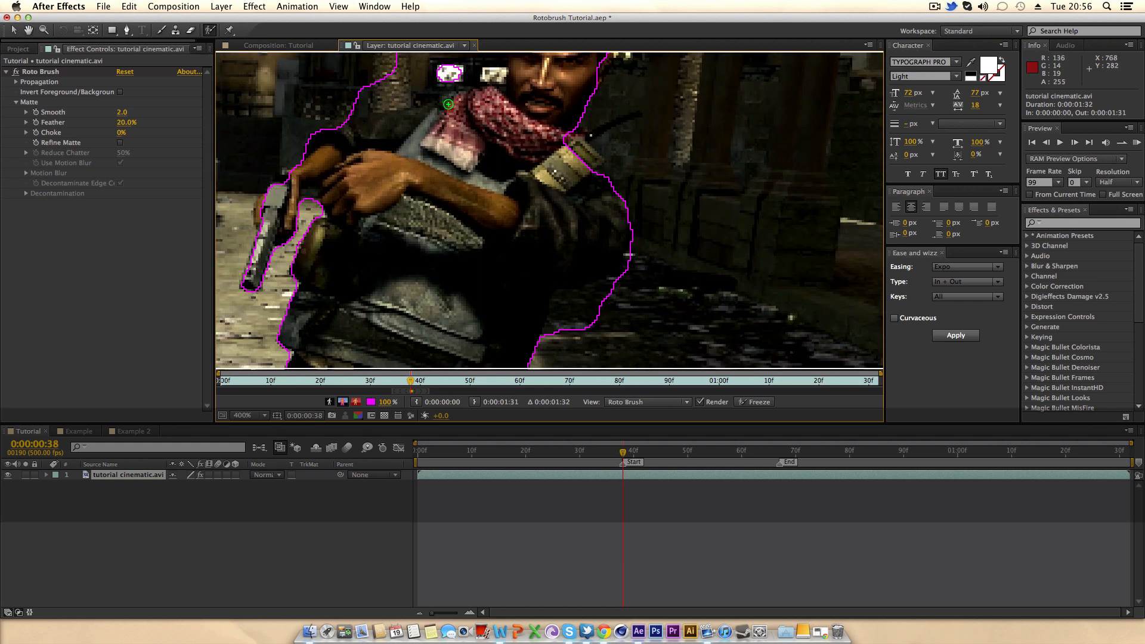
{"action": "key", "text": "h"}
{"action": "left_click_drag", "start_coordinate": [448, 103], "coordinate": [474, 214]}
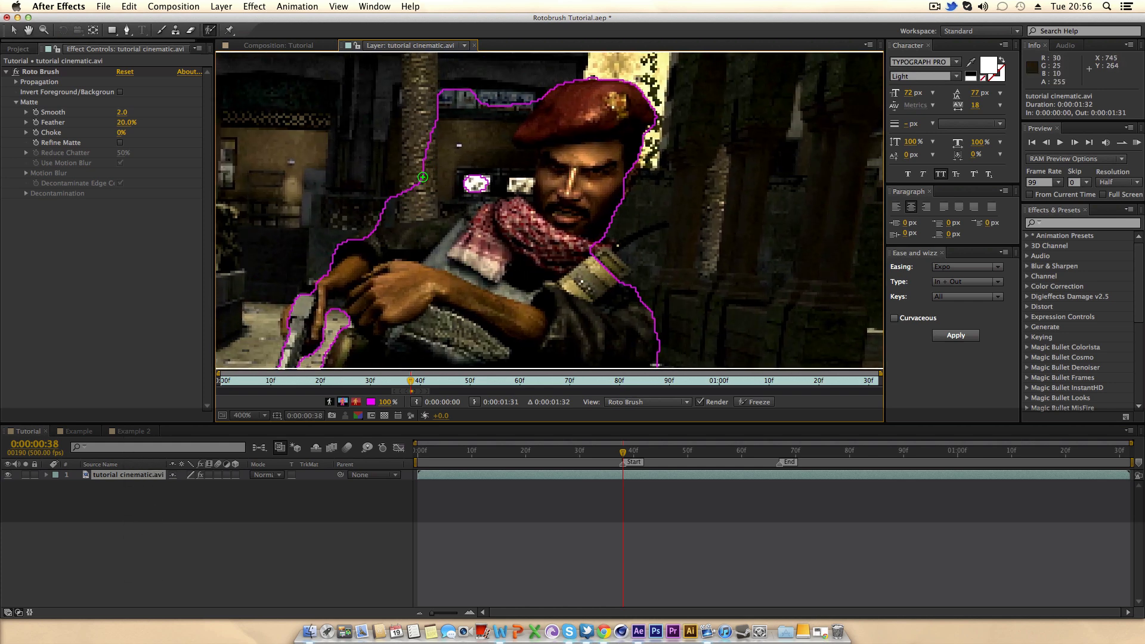
{"action": "key", "text": "alt"}
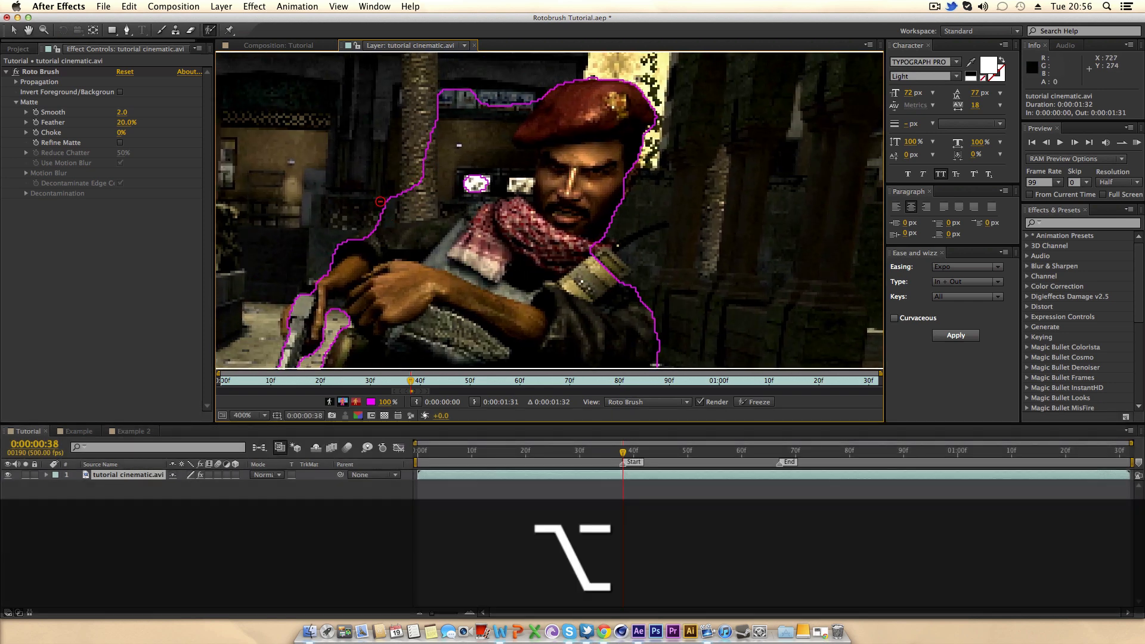
{"action": "mouse_move", "coordinate": [379, 202]}
{"action": "left_mouse_down"}
{"action": "mouse_move", "coordinate": [438, 170]}
{"action": "mouse_move", "coordinate": [487, 95]}
{"action": "left_mouse_up"}
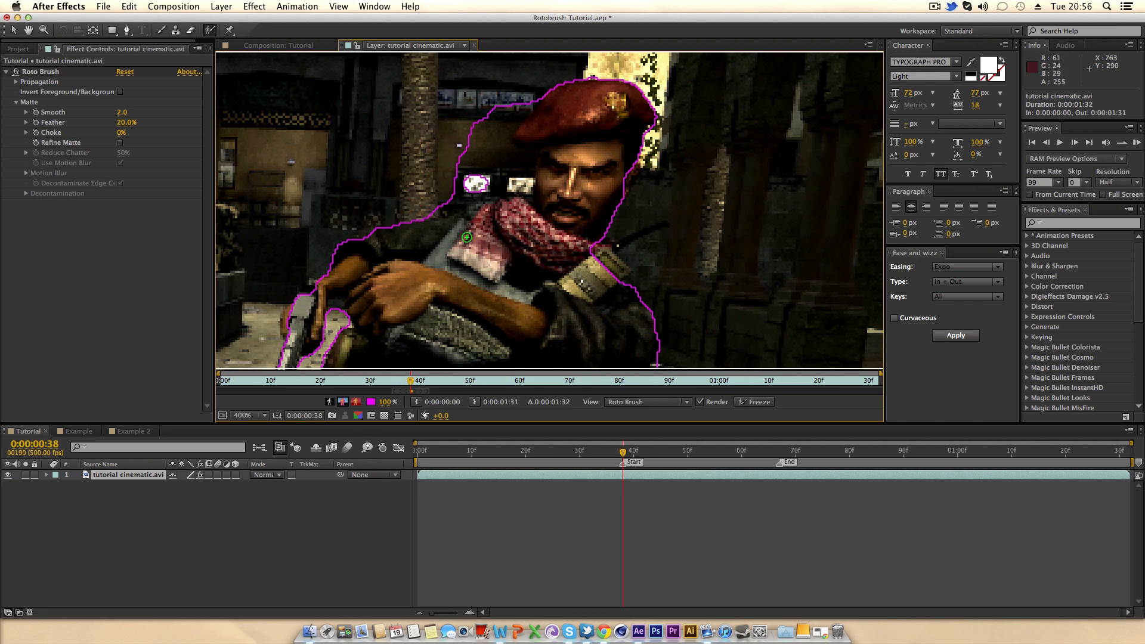
{"action": "key", "text": "alt"}
{"action": "mouse_move", "coordinate": [443, 203]}
{"action": "left_mouse_down"}
{"action": "mouse_move", "coordinate": [480, 171]}
{"action": "mouse_move", "coordinate": [506, 98]}
{"action": "left_mouse_up"}
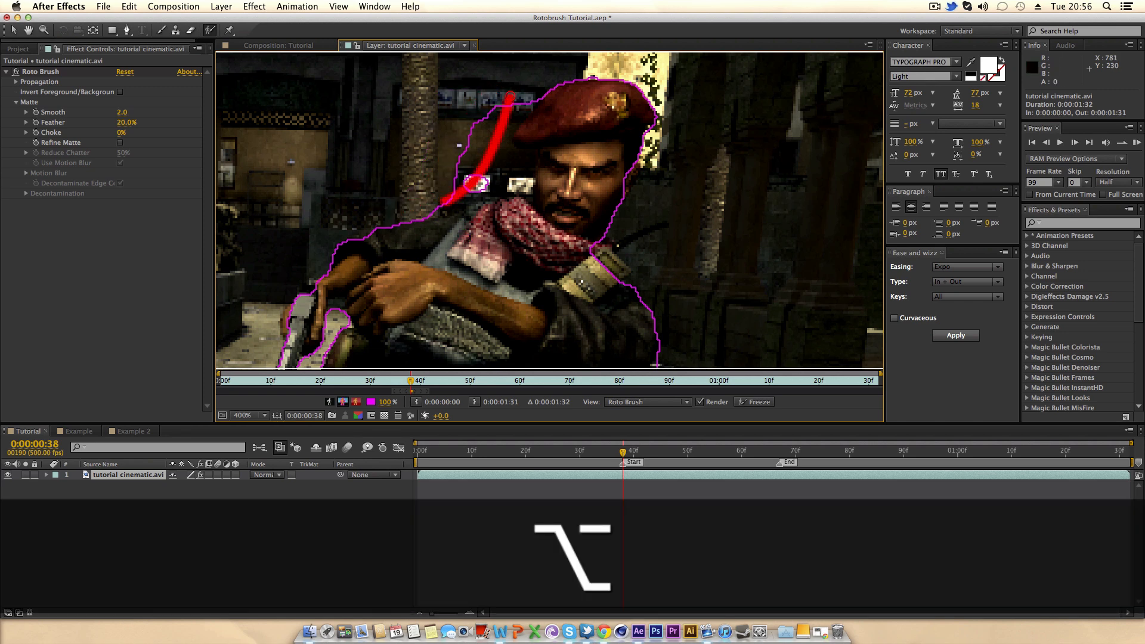
{"action": "left_click_drag", "start_coordinate": [490, 168], "coordinate": [522, 184]}
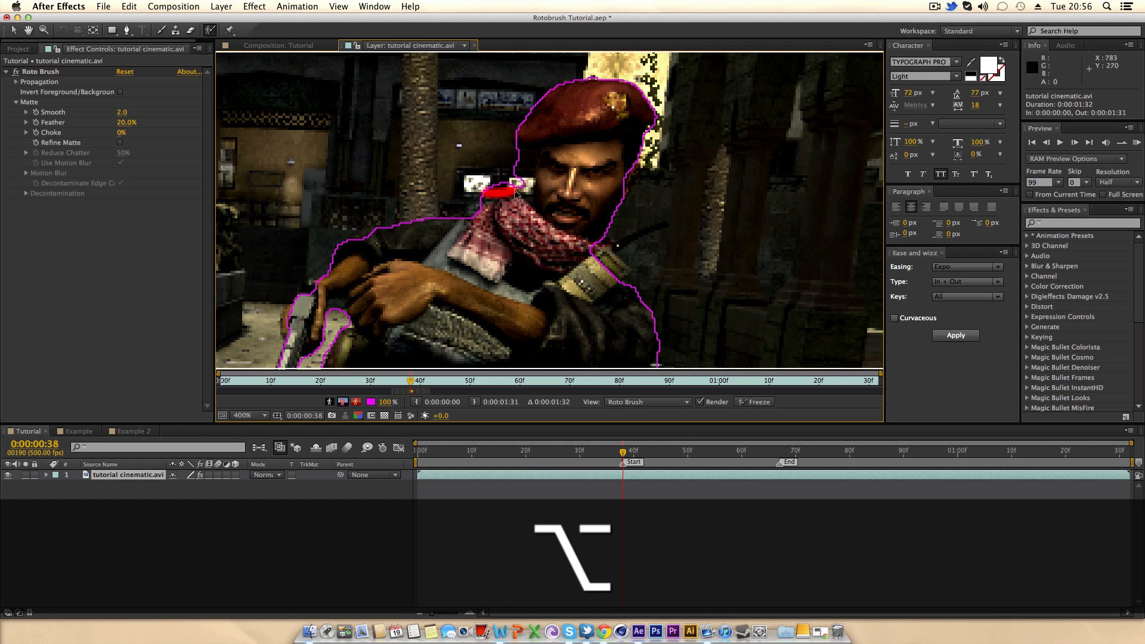
{"action": "left_click_drag", "start_coordinate": [516, 161], "coordinate": [528, 188]}
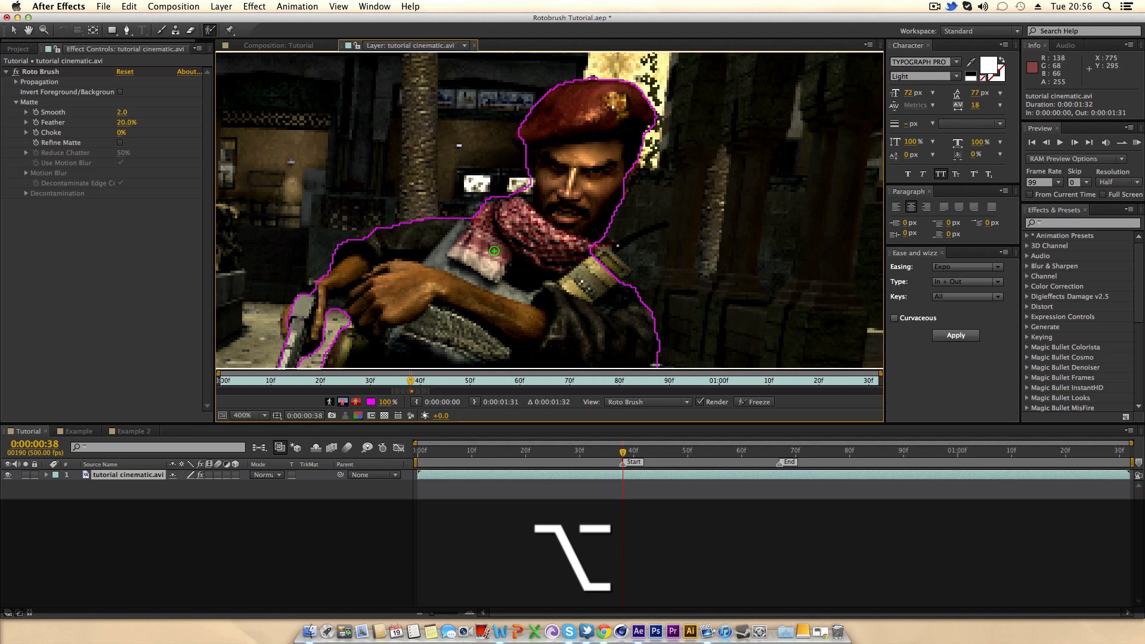
Step: Refine the outline around the soldier's legs, excluding the ground between them from the Roto Brush selection
{"action": "key", "text": "h"}
{"action": "left_click_drag", "start_coordinate": [624, 242], "coordinate": [501, 61]}
{"action": "key", "text": "h"}
{"action": "mouse_move", "coordinate": [496, 220]}
{"action": "left_mouse_down"}
{"action": "mouse_move", "coordinate": [531, 173]}
{"action": "mouse_move", "coordinate": [495, 204]}
{"action": "left_mouse_up"}
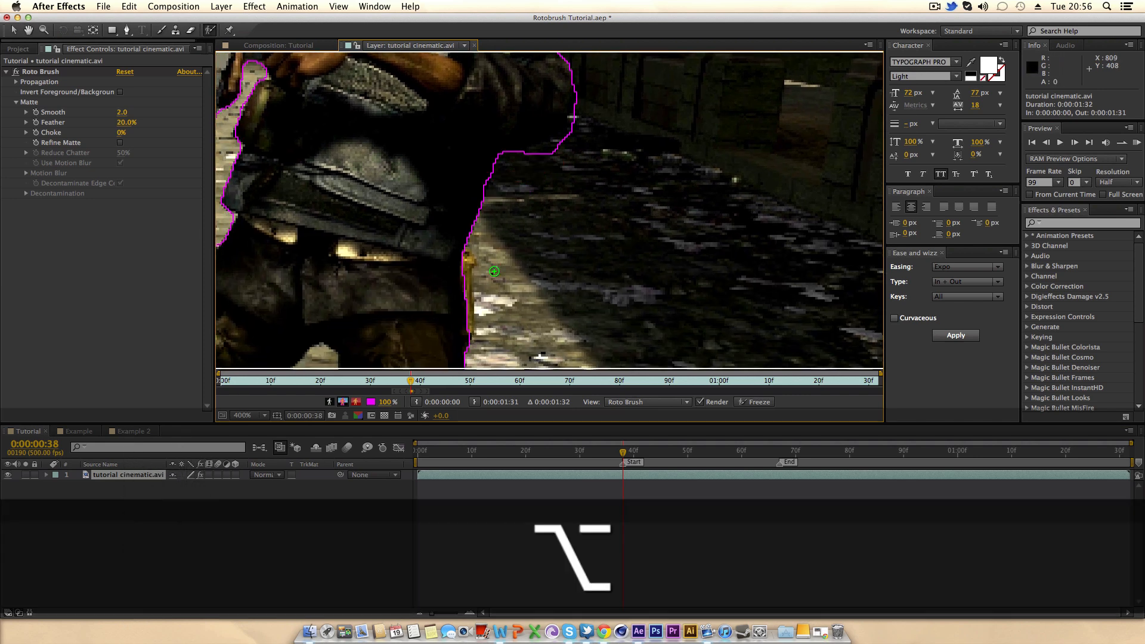
{"action": "key", "text": "h"}
{"action": "left_click_drag", "start_coordinate": [476, 268], "coordinate": [546, 52]}
{"action": "mouse_move", "coordinate": [439, 266]}
{"action": "left_mouse_down"}
{"action": "mouse_move", "coordinate": [522, 96]}
{"action": "mouse_move", "coordinate": [515, 150]}
{"action": "mouse_move", "coordinate": [464, 50]}
{"action": "left_mouse_up"}
{"action": "left_click_drag", "start_coordinate": [618, 244], "coordinate": [583, 321]}
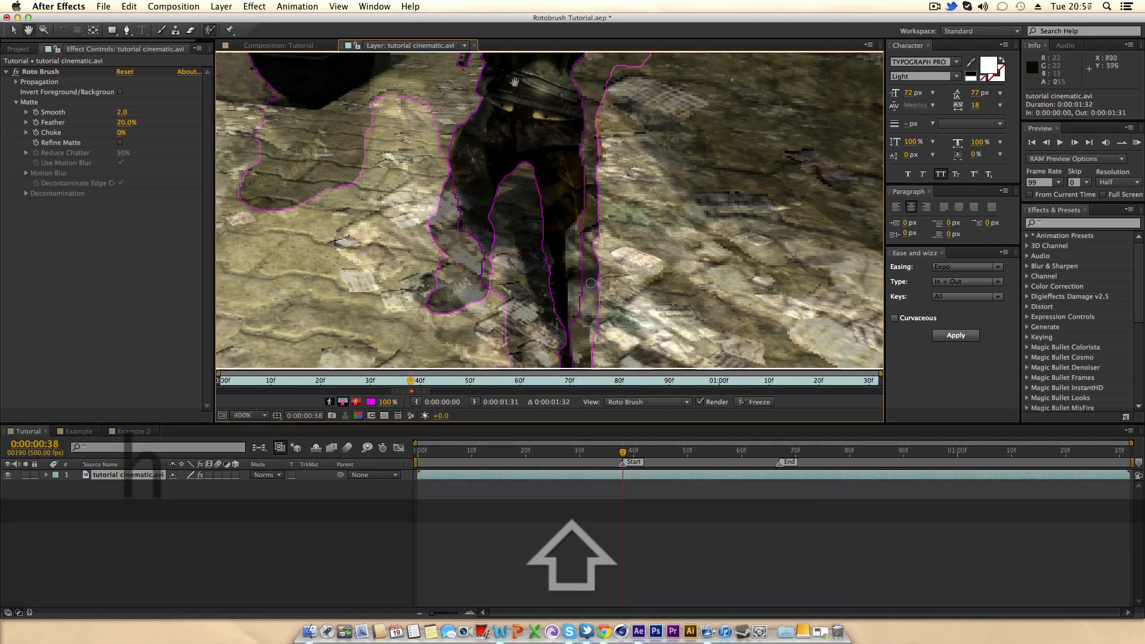
Step: Examine the Roto Brush outline around the whole soldier, from beret to boots, for remaining errors
{"action": "key", "text": "shift+F10"}
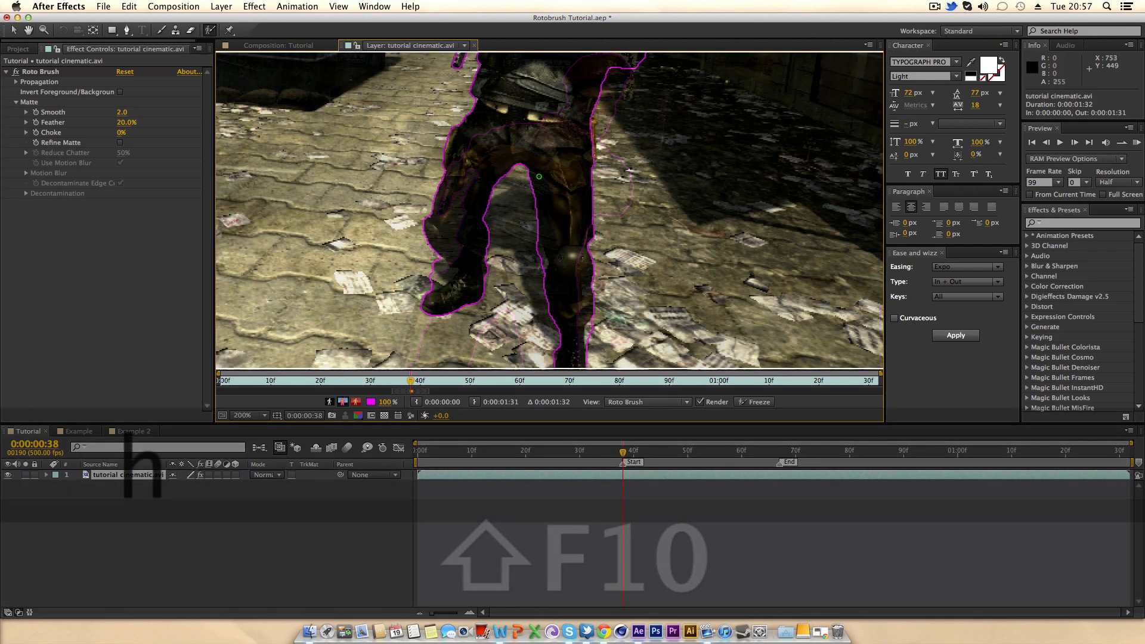
{"action": "scroll", "coordinate": [514, 92], "scroll_direction": "down", "scroll_amount": 1}
{"action": "key", "text": "h"}
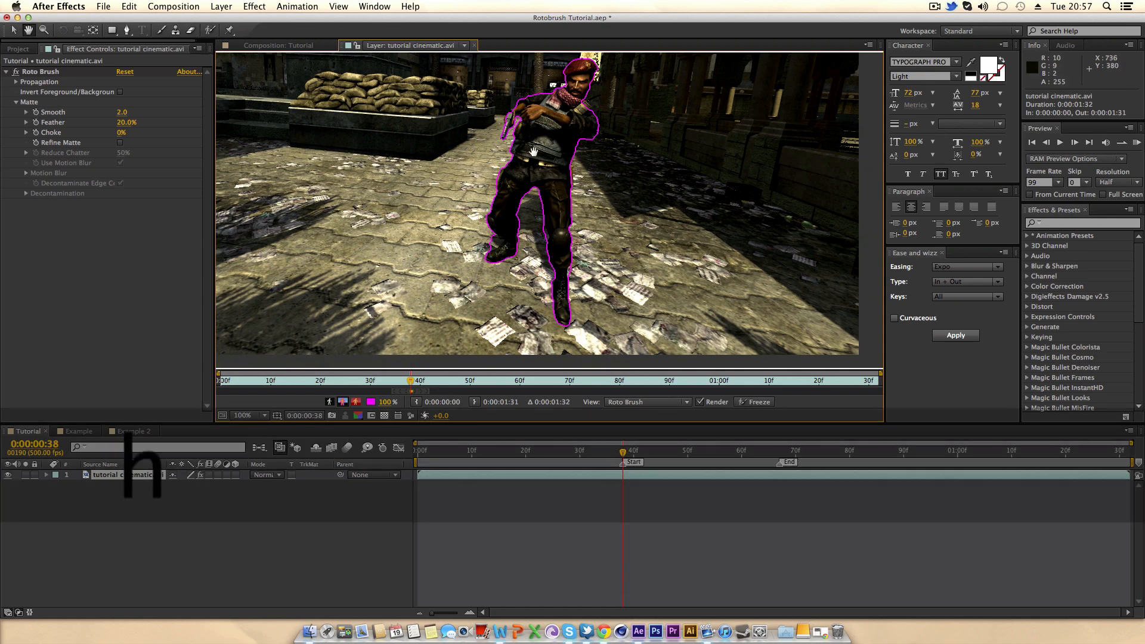
{"action": "left_click_drag", "start_coordinate": [532, 152], "coordinate": [530, 184]}
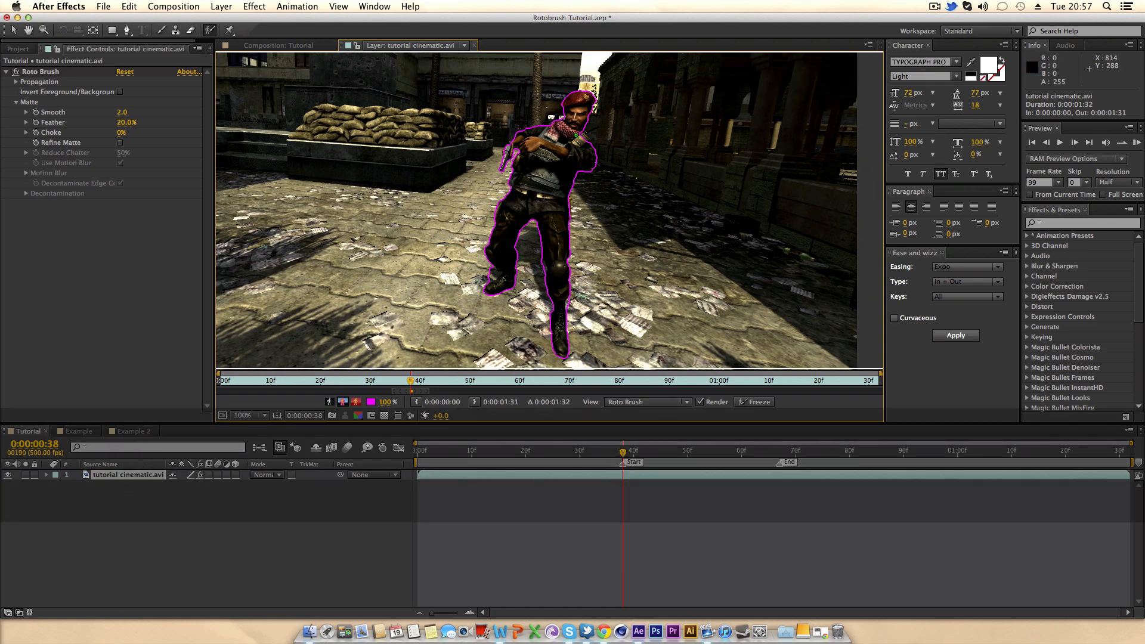
{"action": "scroll", "coordinate": [575, 136], "scroll_direction": "up", "scroll_amount": 1}
{"action": "key", "text": "h"}
{"action": "left_click_drag", "start_coordinate": [615, 62], "coordinate": [550, 189]}
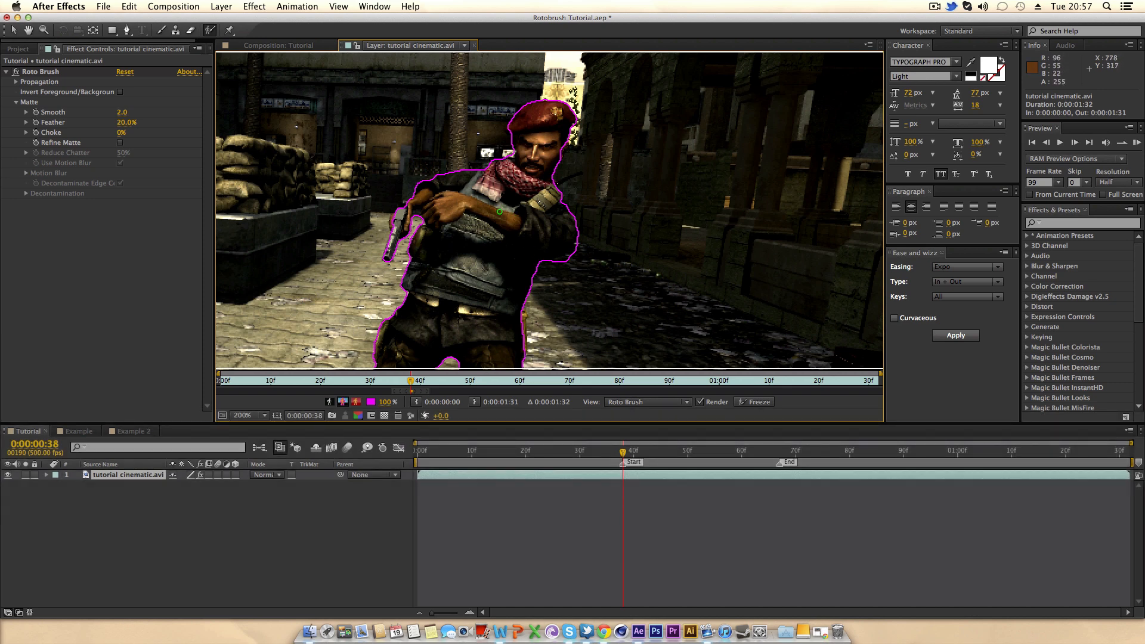
{"action": "scroll", "coordinate": [499, 211], "scroll_direction": "down", "scroll_amount": 1}
{"action": "key", "text": "h"}
{"action": "left_click_drag", "start_coordinate": [476, 251], "coordinate": [454, 170]}
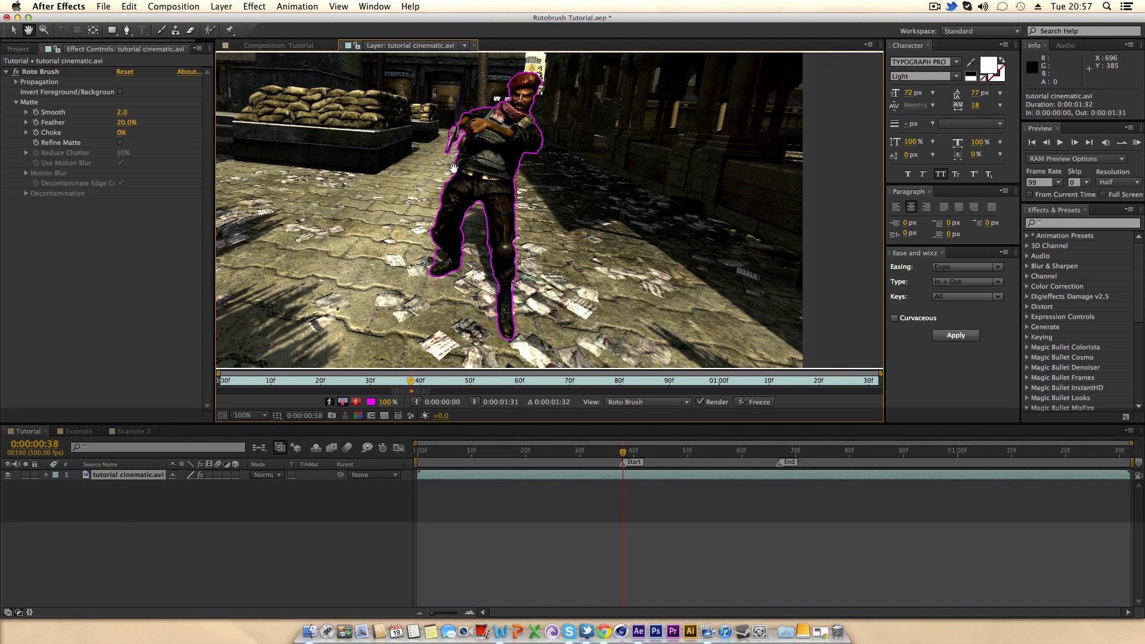
Step: Advance the footage to frame 191 with the Roto Brush tool active and check the outline around the soldier's legs and boots
{"action": "key", "text": "alt+w"}
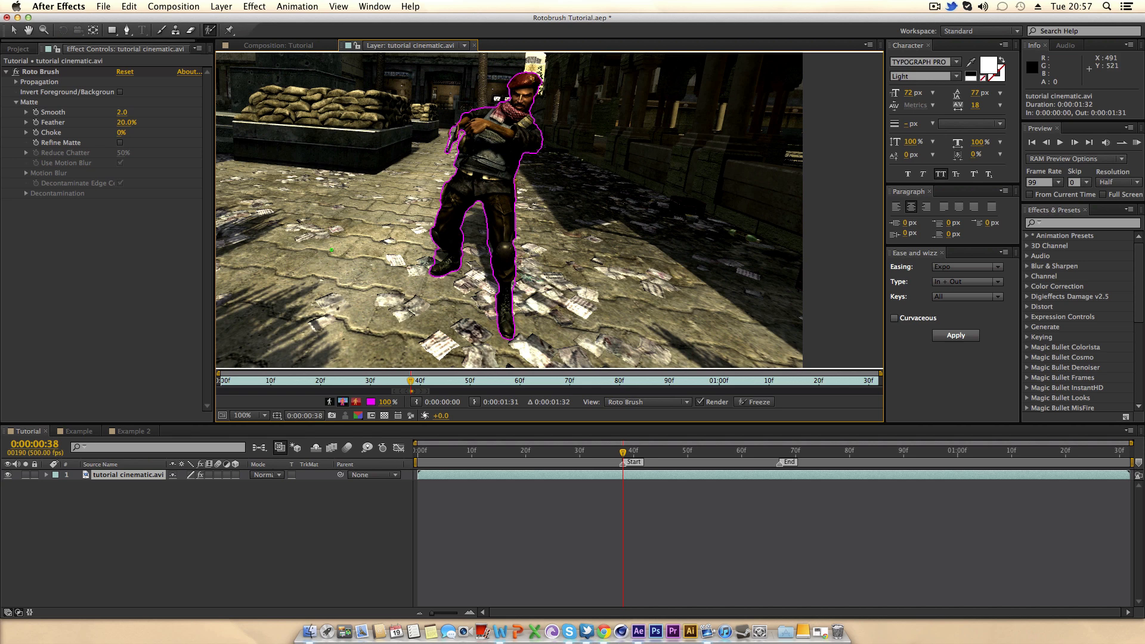
{"action": "key", "text": "Page_Down"}
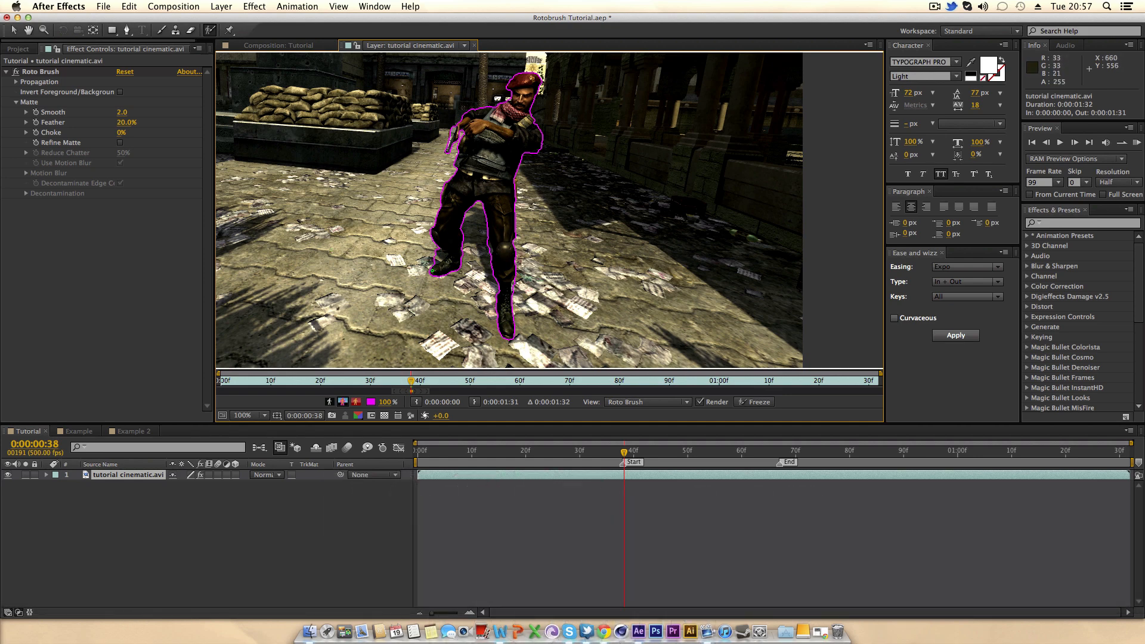
{"action": "key", "text": "."}
{"action": "key", "text": "h"}
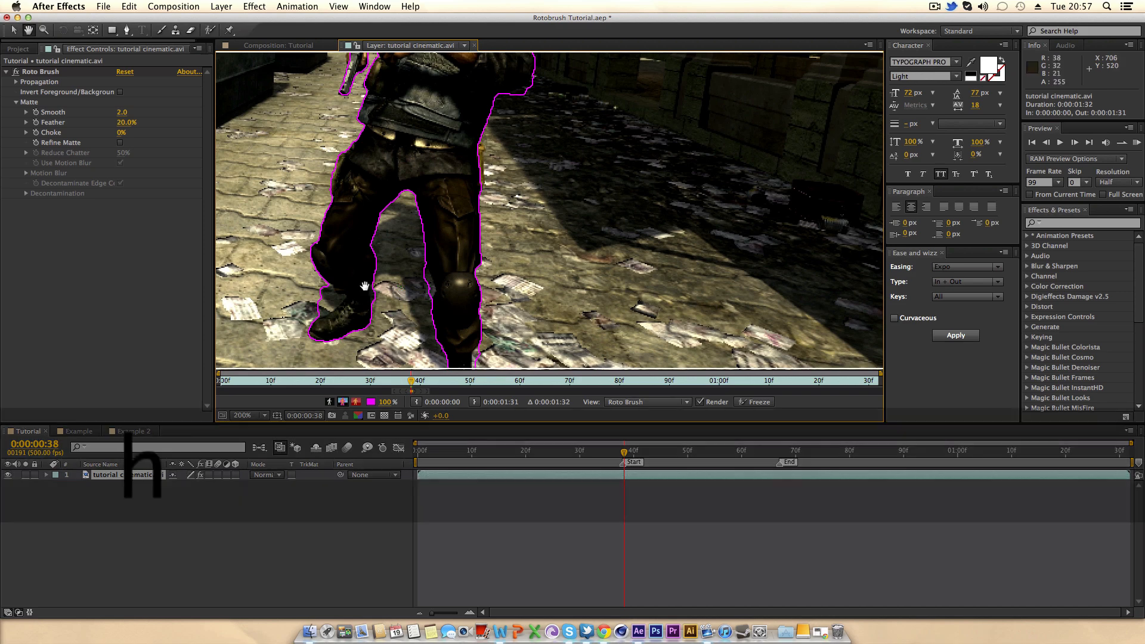
{"action": "left_click_drag", "start_coordinate": [364, 286], "coordinate": [439, 222]}
{"action": "key", "text": "."}
{"action": "key", "text": "h"}
{"action": "mouse_move", "coordinate": [280, 287]}
{"action": "left_mouse_down"}
{"action": "mouse_move", "coordinate": [462, 203]}
{"action": "mouse_move", "coordinate": [415, 164]}
{"action": "left_mouse_up"}
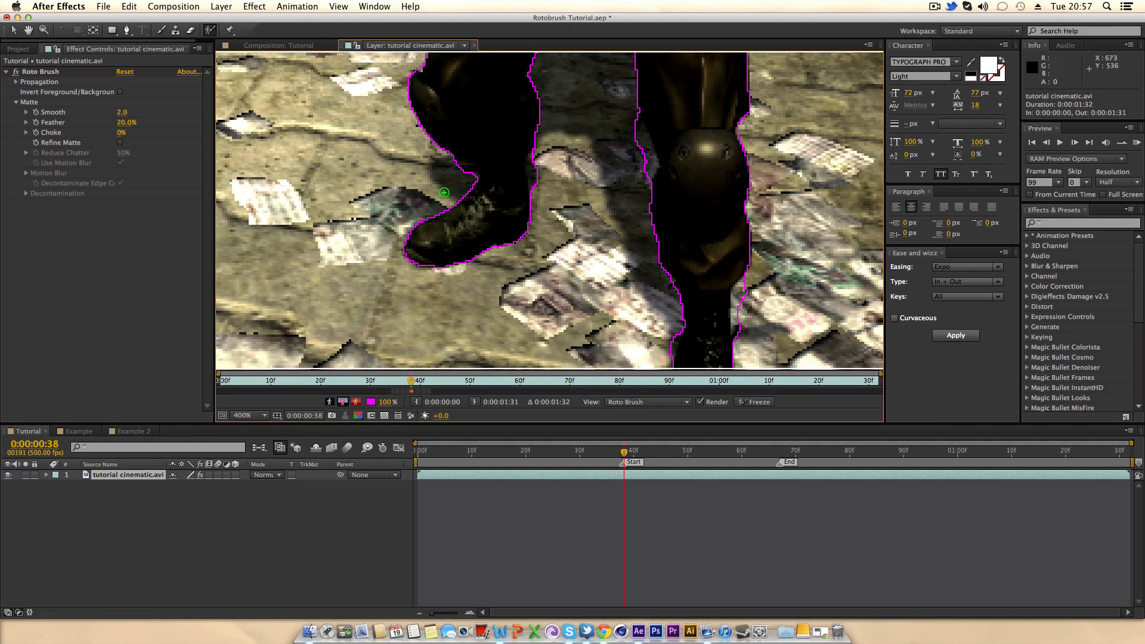
Step: Examine the Roto Brush outline around the whole soldier on frame 191, from boots to beret
{"action": "scroll", "coordinate": [505, 235], "scroll_direction": "down", "scroll_amount": 2}
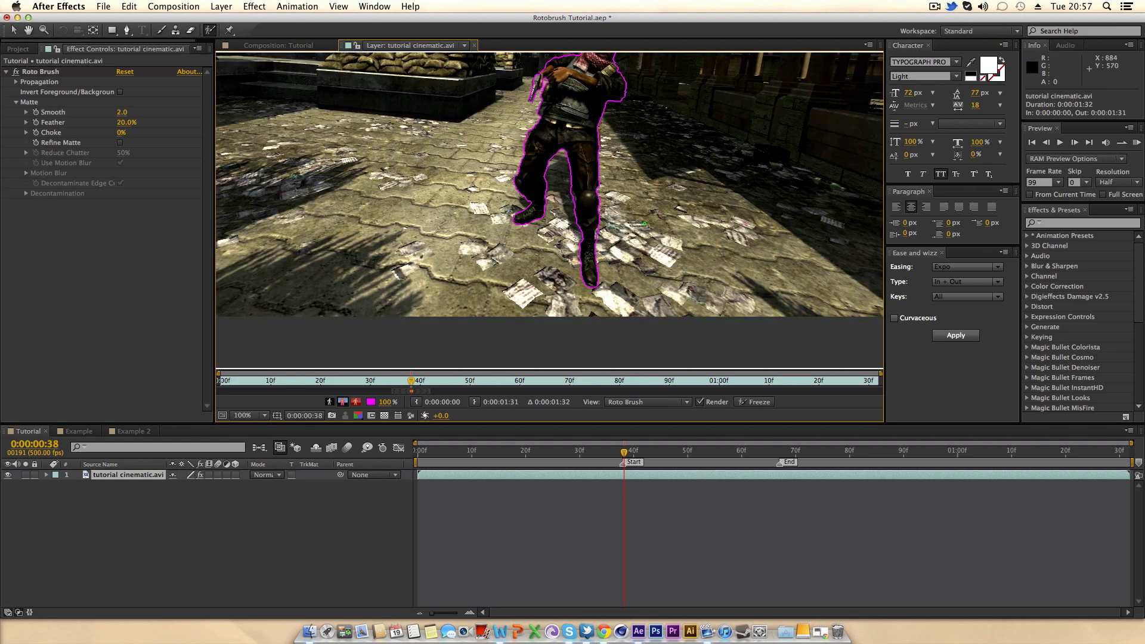
{"action": "key", "text": "h"}
{"action": "mouse_move", "coordinate": [580, 213]}
{"action": "left_mouse_down"}
{"action": "mouse_move", "coordinate": [540, 320]}
{"action": "mouse_move", "coordinate": [565, 214]}
{"action": "left_mouse_up"}
{"action": "key", "text": "h"}
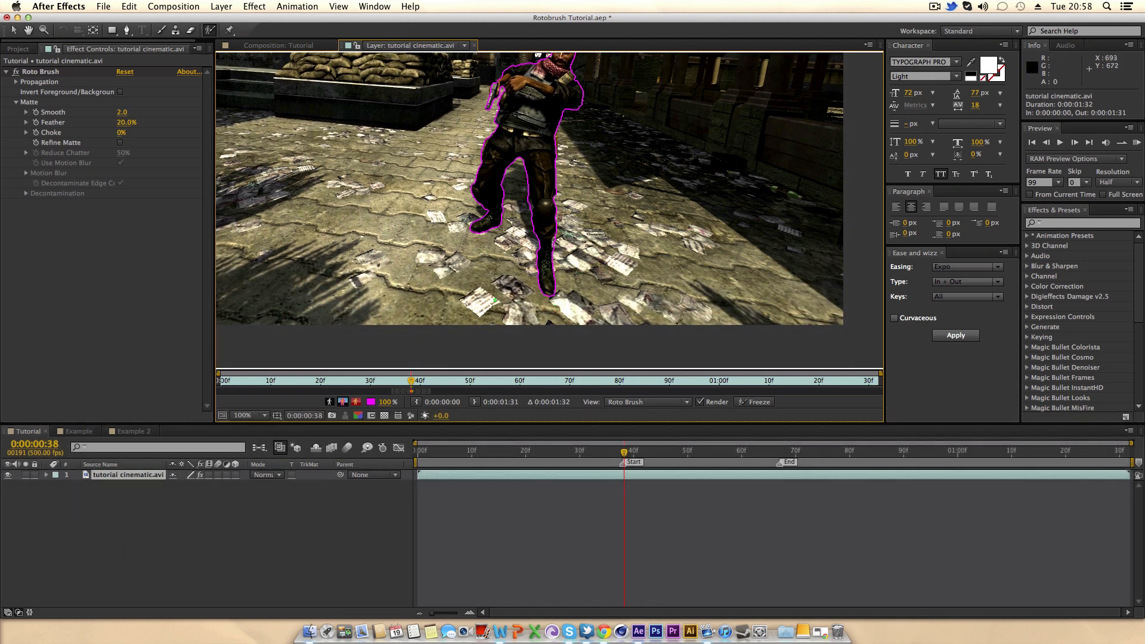
{"action": "key", "text": "h"}
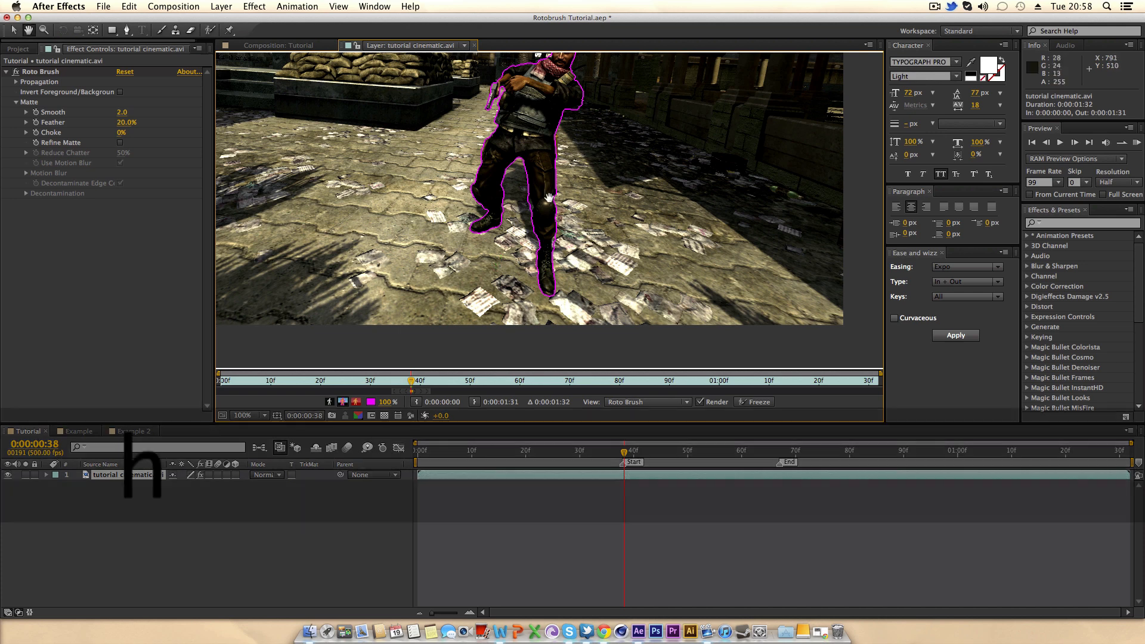
{"action": "left_click_drag", "start_coordinate": [503, 218], "coordinate": [503, 245]}
{"action": "key", "text": "h"}
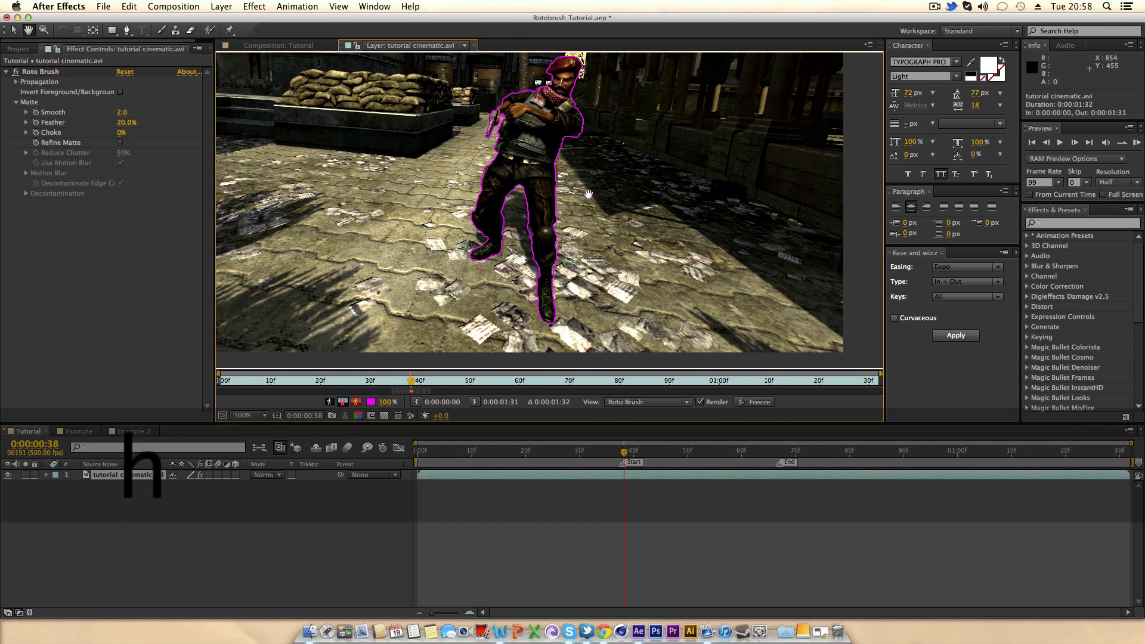
{"action": "left_click_drag", "start_coordinate": [580, 121], "coordinate": [533, 243]}
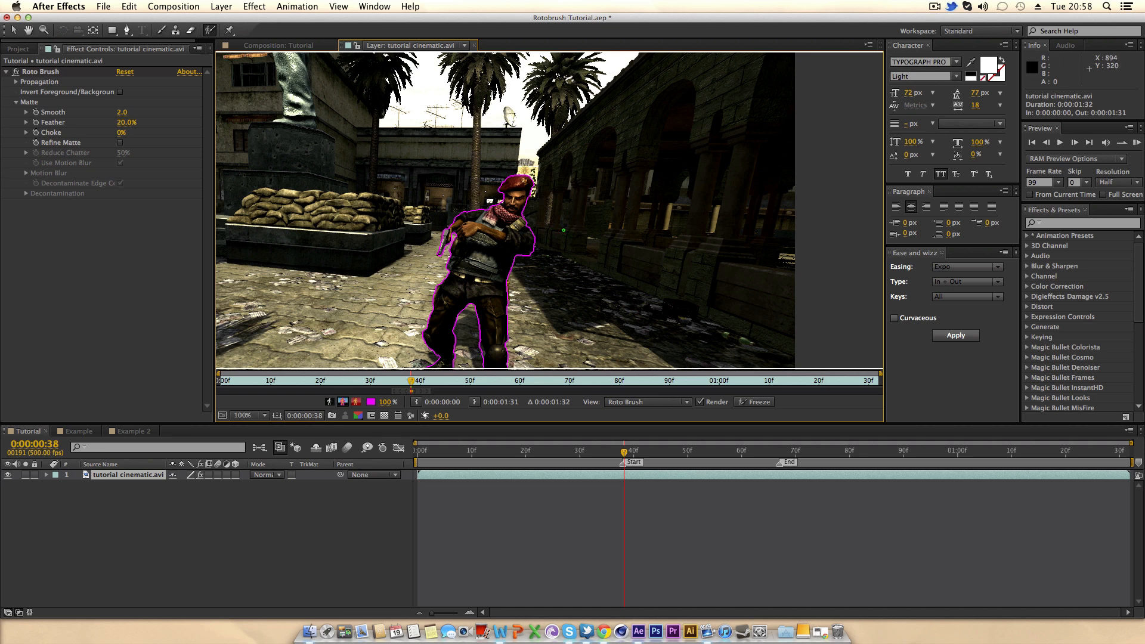
{"action": "key", "text": "h"}
{"action": "left_click_drag", "start_coordinate": [474, 207], "coordinate": [510, 207]}
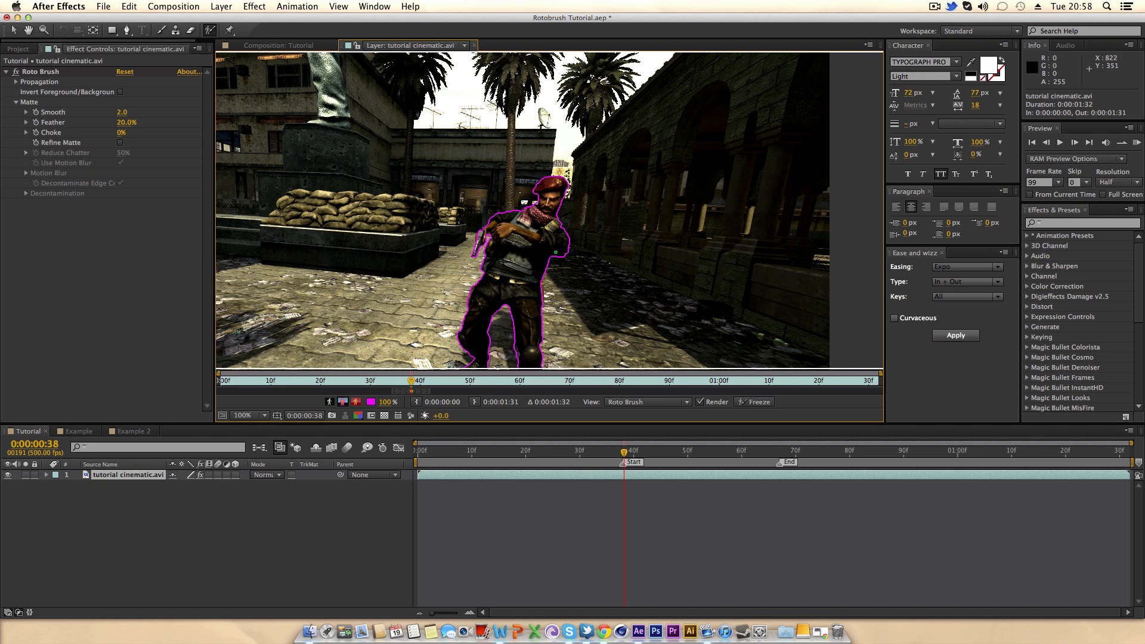
{"action": "key", "text": "h"}
{"action": "left_click_drag", "start_coordinate": [555, 252], "coordinate": [583, 181]}
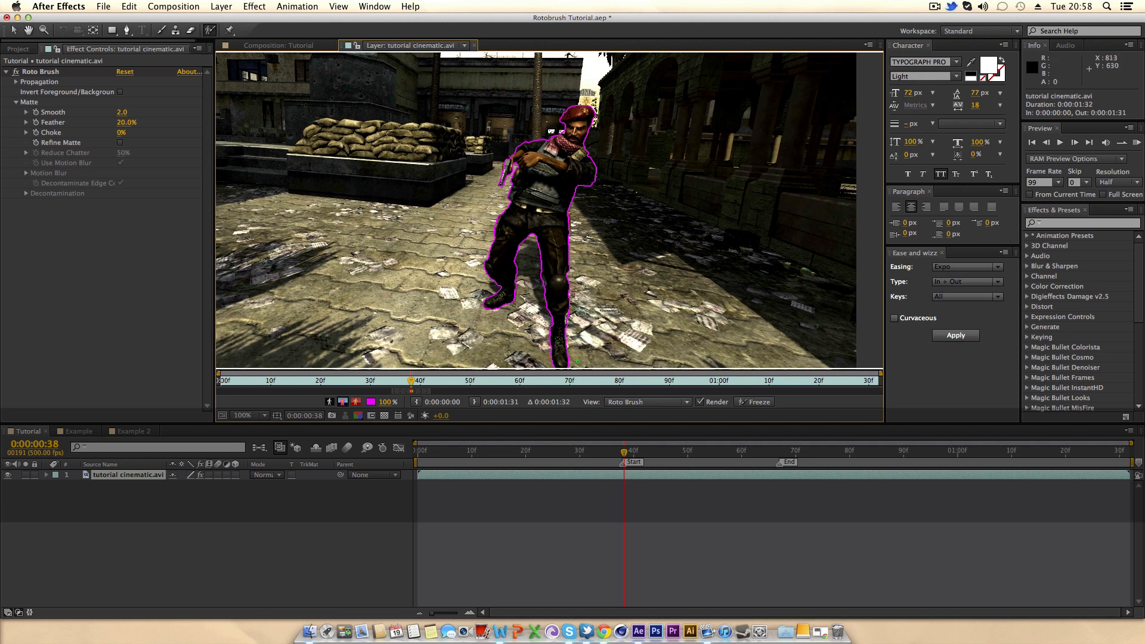
{"action": "key", "text": "h"}
{"action": "left_click_drag", "start_coordinate": [572, 336], "coordinate": [575, 288]}
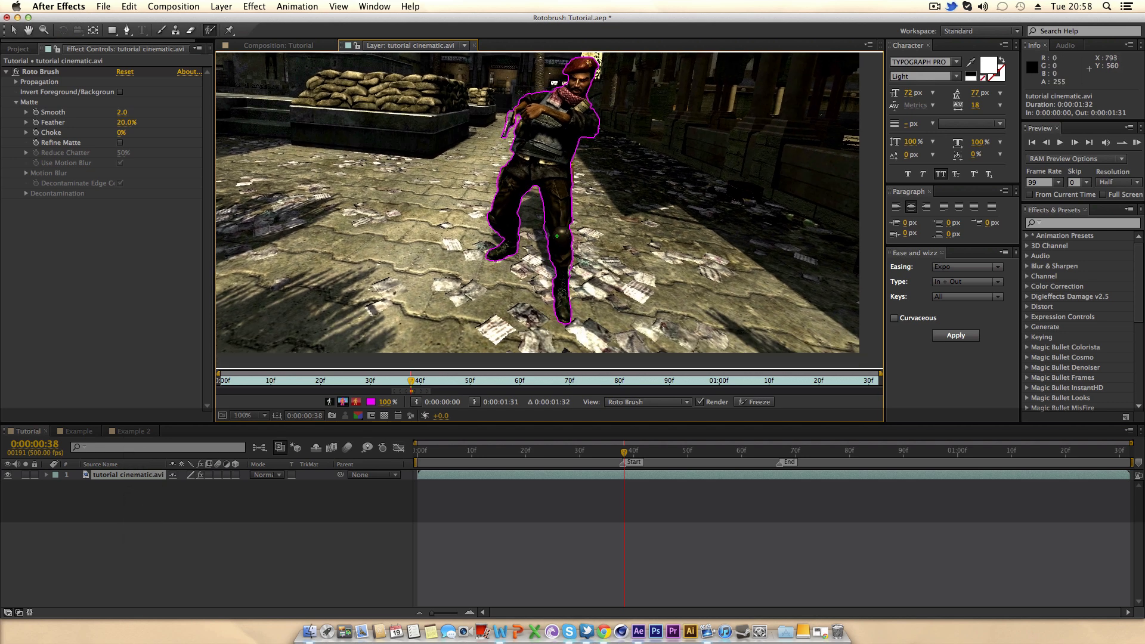
{"action": "key", "text": "h"}
{"action": "mouse_move", "coordinate": [550, 212]}
{"action": "left_mouse_down"}
{"action": "mouse_move", "coordinate": [557, 282]}
{"action": "mouse_move", "coordinate": [541, 286]}
{"action": "mouse_move", "coordinate": [523, 231]}
{"action": "mouse_move", "coordinate": [532, 189]}
{"action": "mouse_move", "coordinate": [528, 268]}
{"action": "left_mouse_up"}
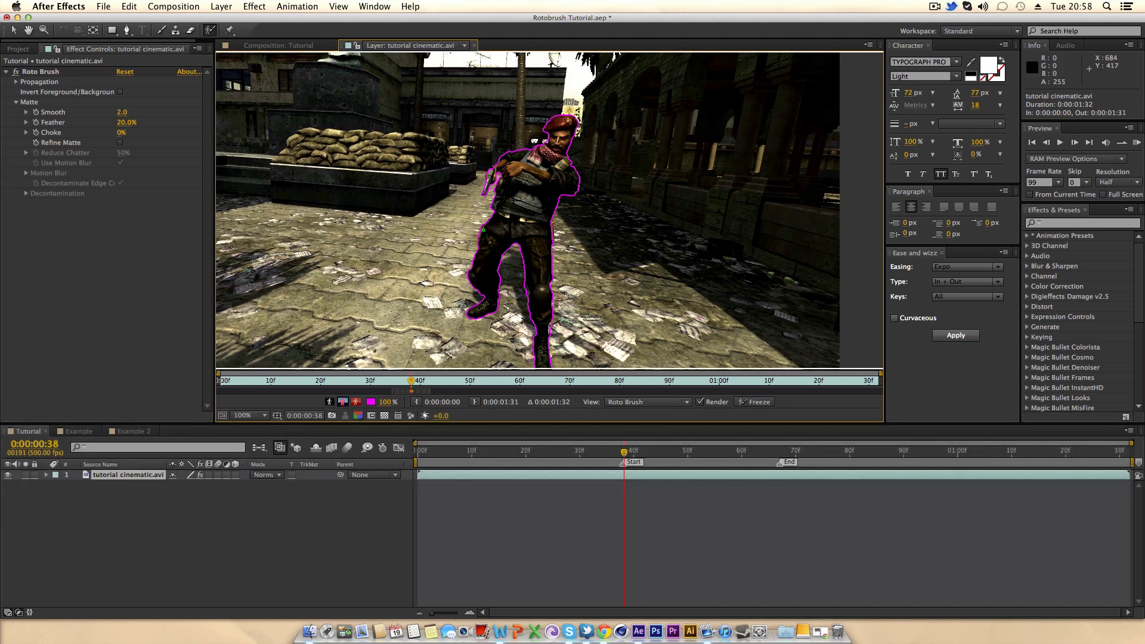
Step: Advance frame by frame to frame 195, checking the Roto Brush outline around the soldier's head, scarf and arms
{"action": "key", "text": "Page_Down"}
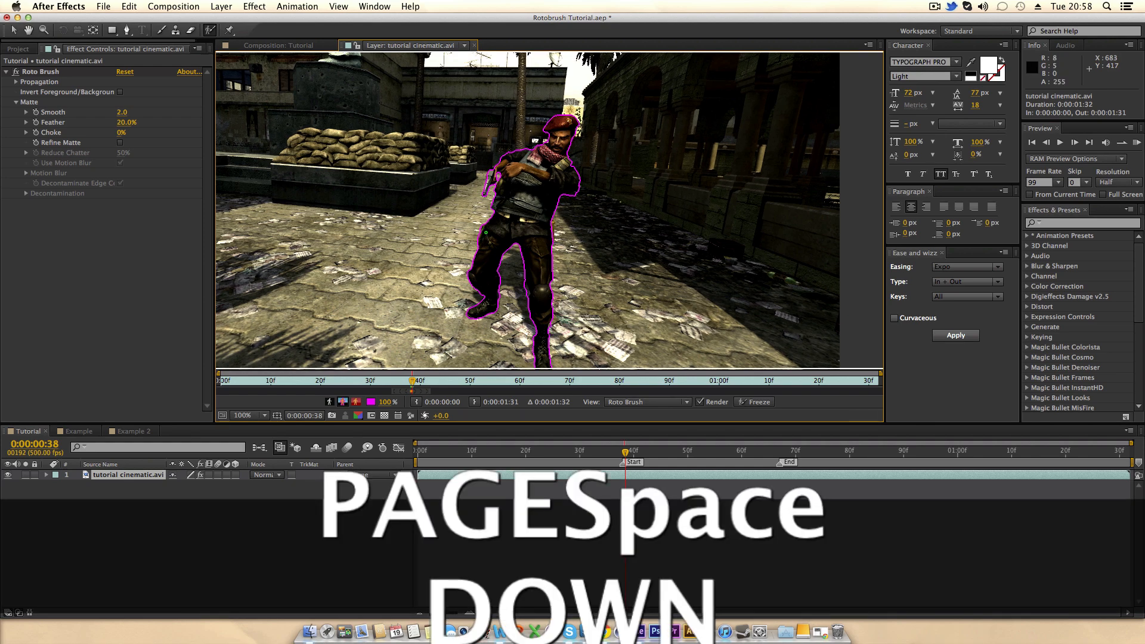
{"action": "scroll", "coordinate": [486, 233], "scroll_direction": "down", "scroll_amount": 1}
{"action": "scroll", "coordinate": [486, 232], "scroll_direction": "up", "scroll_amount": 2}
{"action": "key", "text": "h"}
{"action": "left_click_drag", "start_coordinate": [557, 113], "coordinate": [525, 234]}
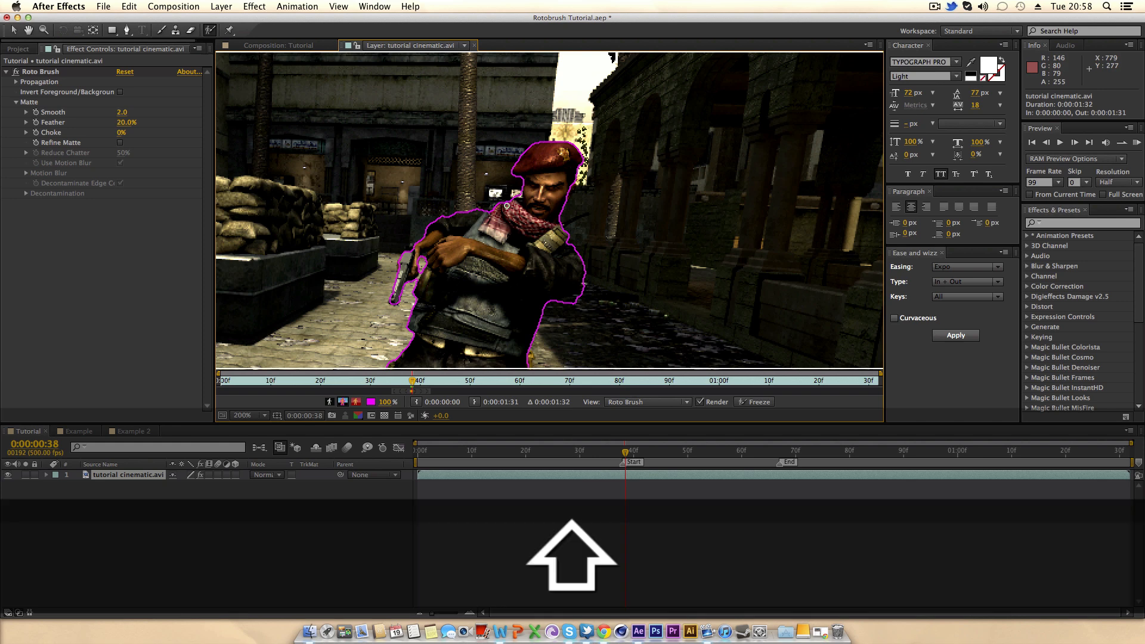
{"action": "key", "text": "shift+F10"}
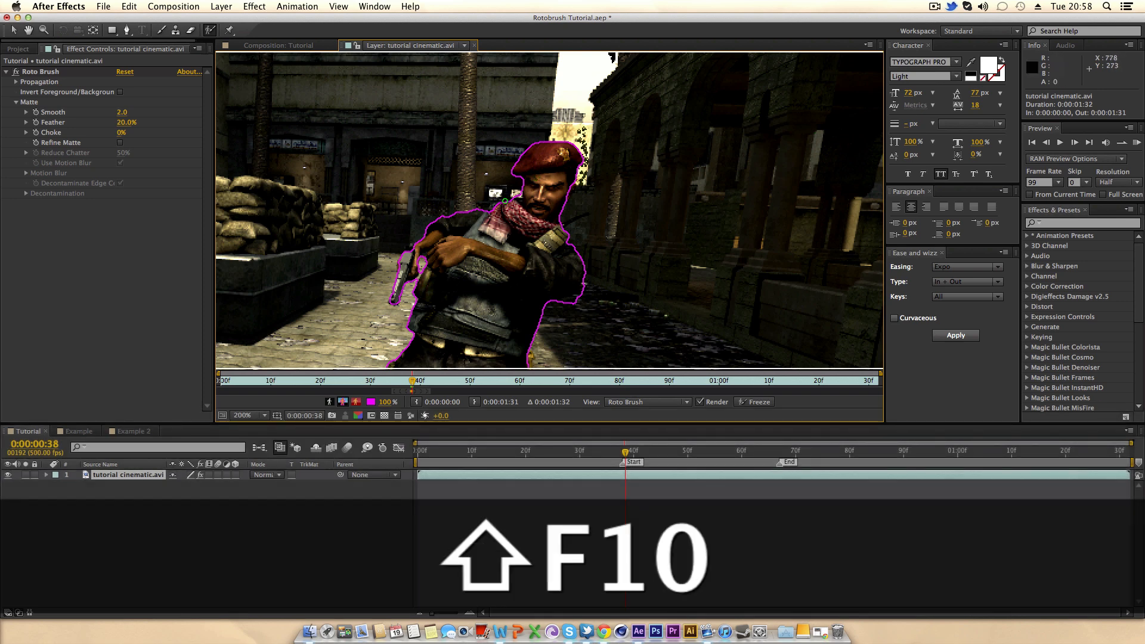
{"action": "key", "text": "Page_Down"}
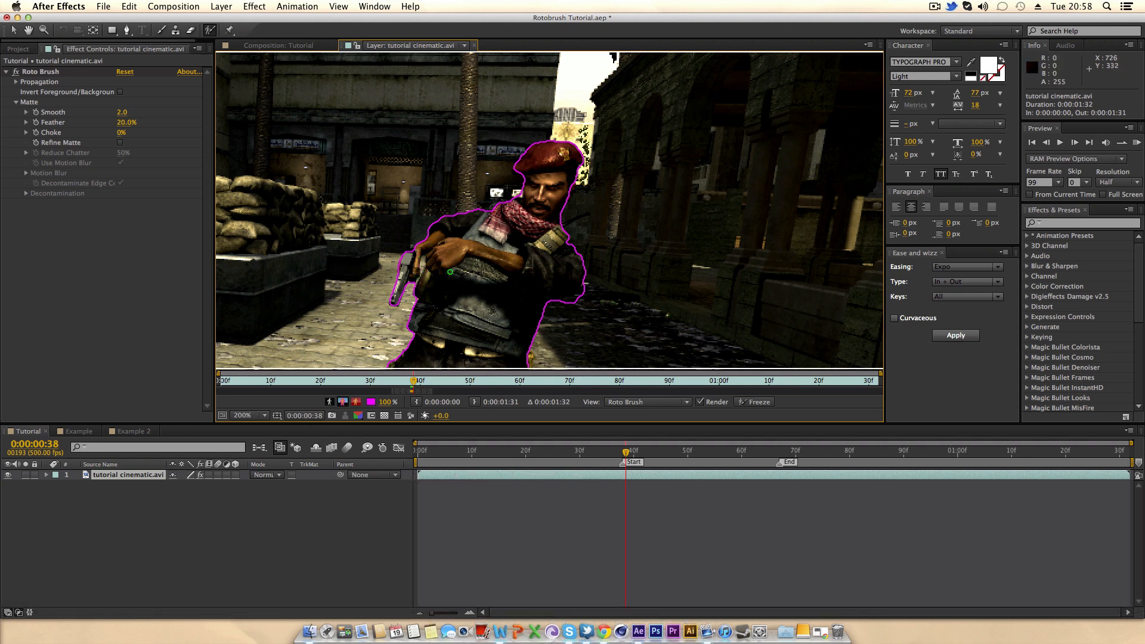
{"action": "key", "text": "Page_Down"}
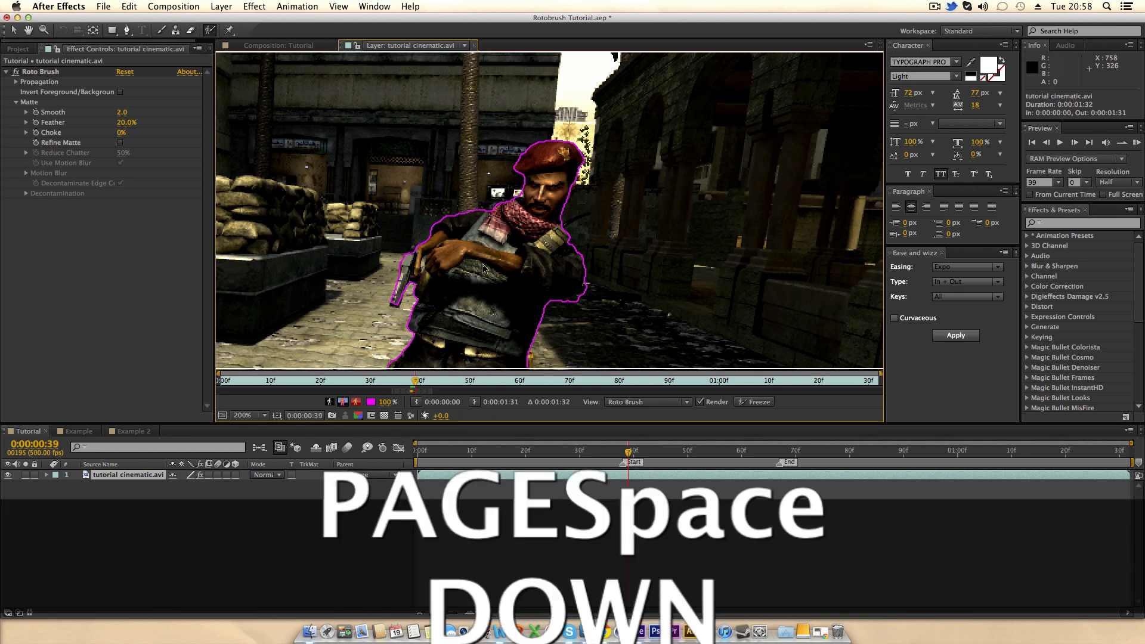
{"action": "key", "text": "Page_Down"}
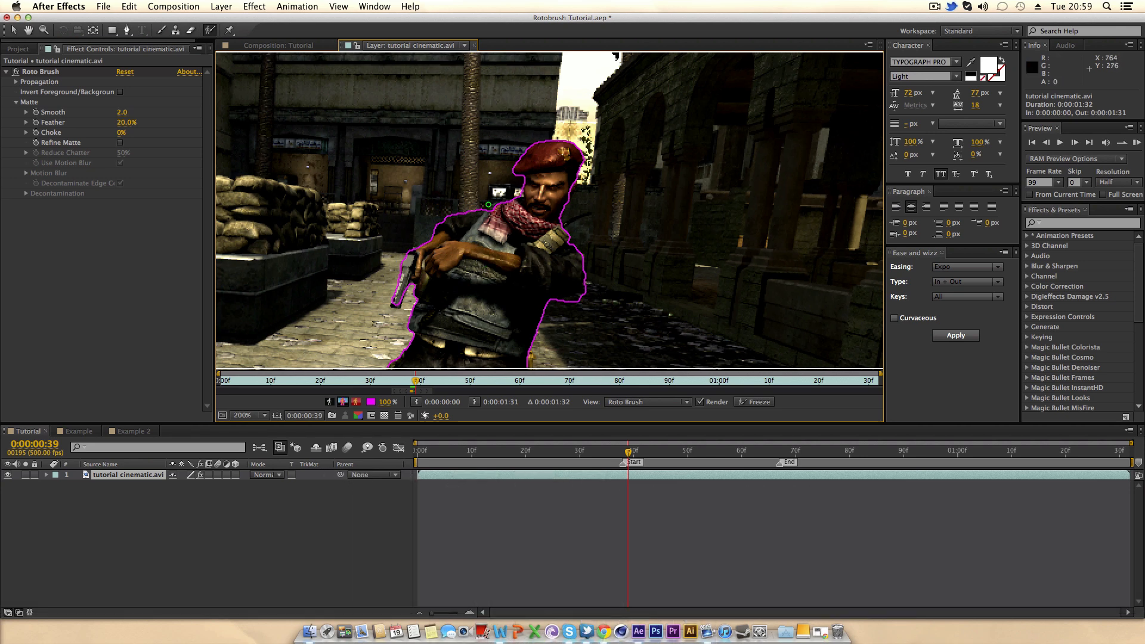
Step: Propagate the Roto Brush selection frame by frame to frame 200, checking the outline around the pistol and torso
{"action": "key", "text": "h"}
{"action": "left_click_drag", "start_coordinate": [407, 284], "coordinate": [440, 237]}
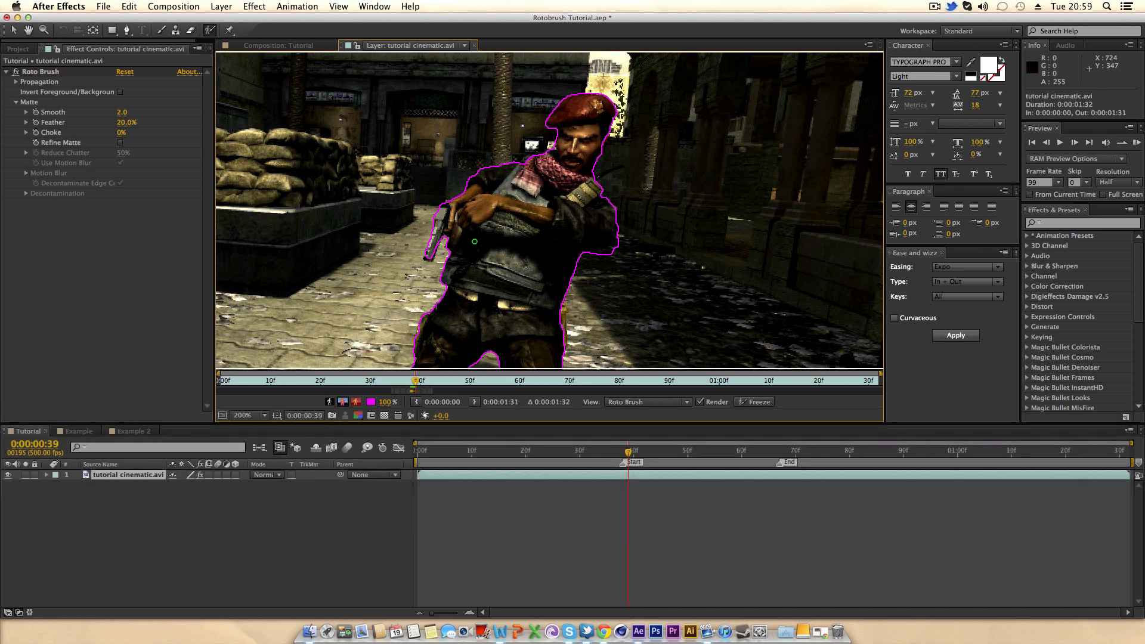
{"action": "key", "text": "h"}
{"action": "left_click_drag", "start_coordinate": [475, 242], "coordinate": [448, 251]}
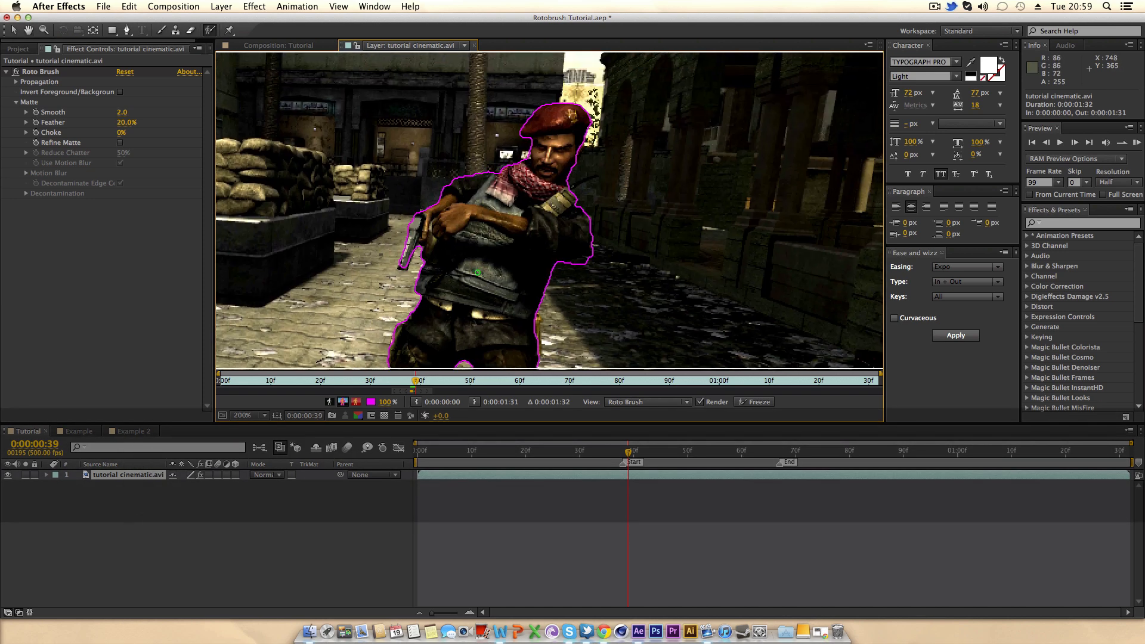
{"action": "key", "text": "Page_Down"}
{"action": "key", "text": "Page_Down"}
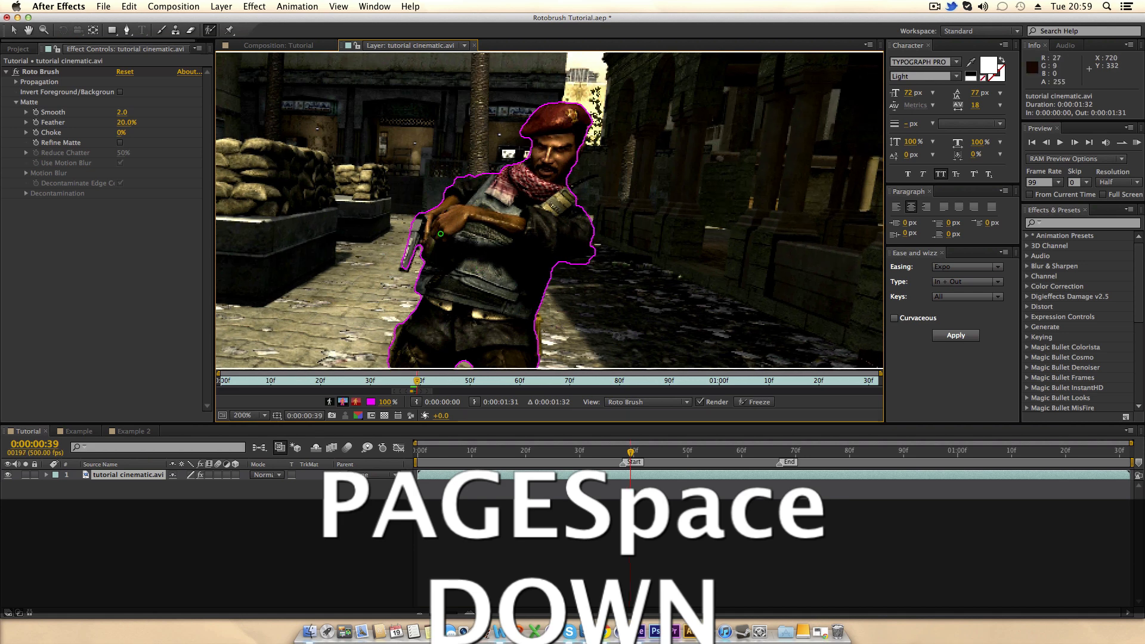
{"action": "key", "text": "Page_Down"}
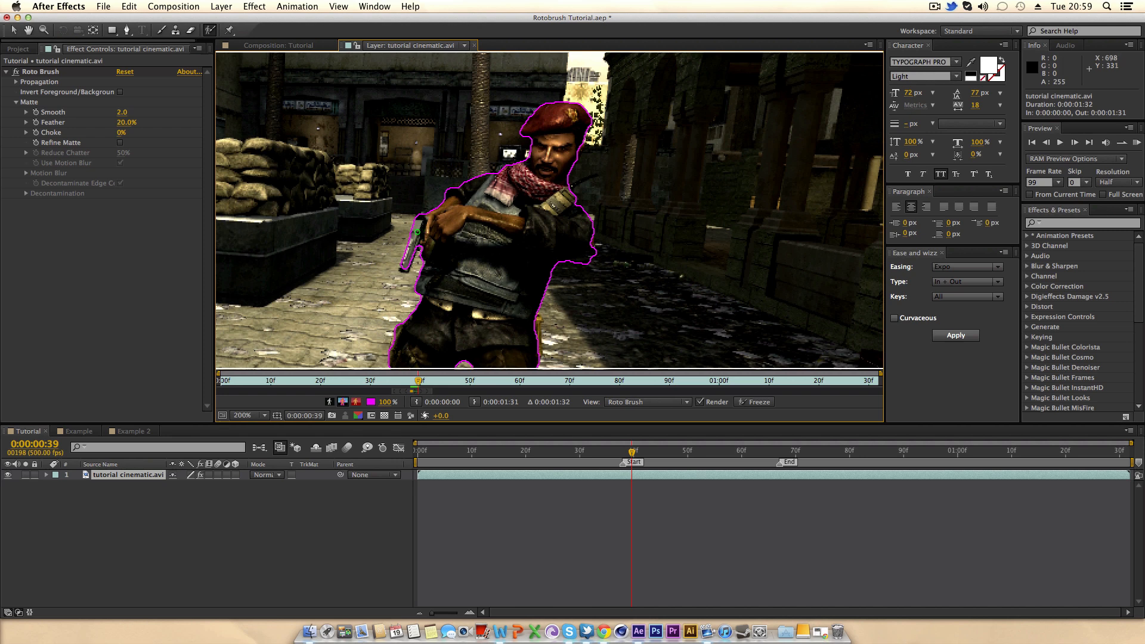
{"action": "key", "text": "Page_Down"}
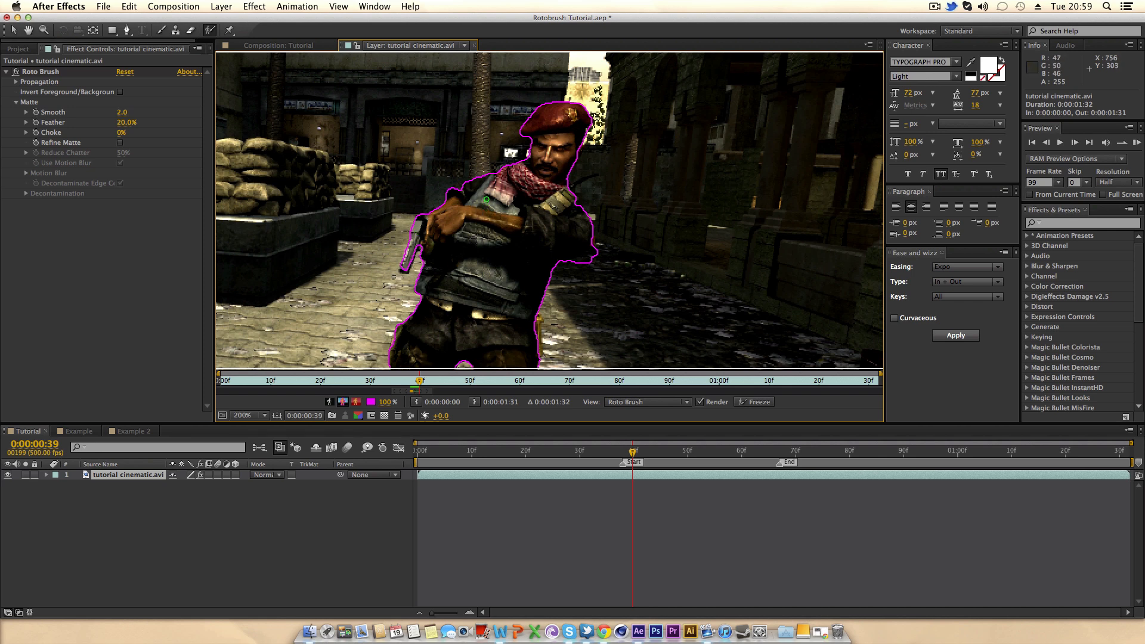
{"action": "key", "text": "Page_Down"}
{"action": "key", "text": "Page_Down"}
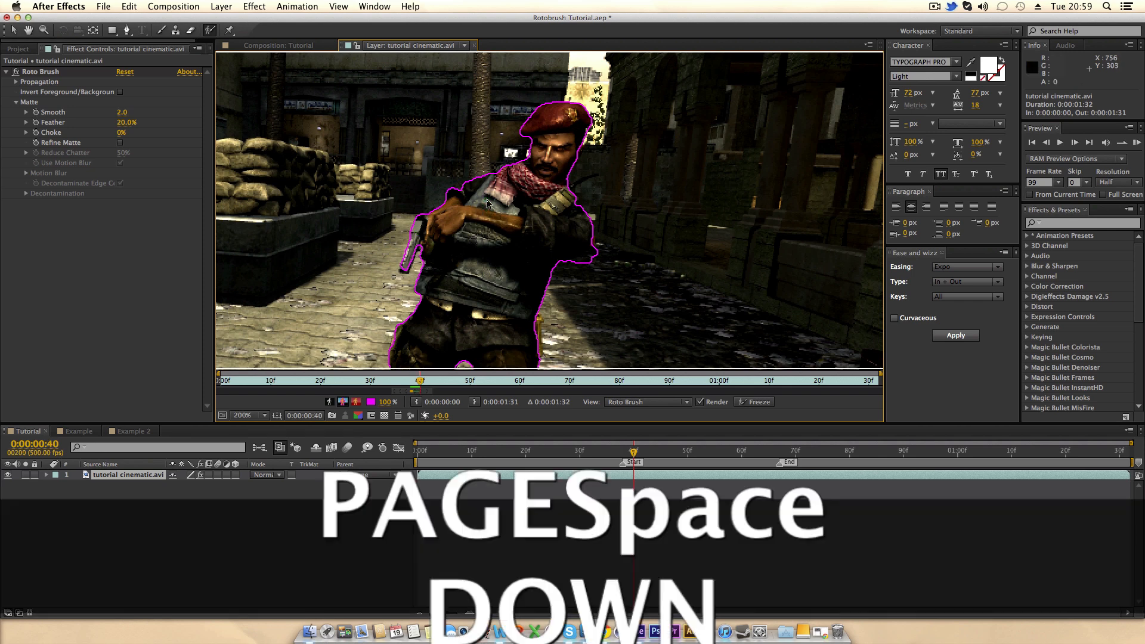
Step: Return to frame 197 and subtract the background under the soldier's elbow with a Roto Brush background stroke
{"action": "key", "text": "Page_Up"}
{"action": "key", "text": "Page_Up"}
{"action": "key", "text": "Page_Up"}
{"action": "key", "text": "Page_Up"}
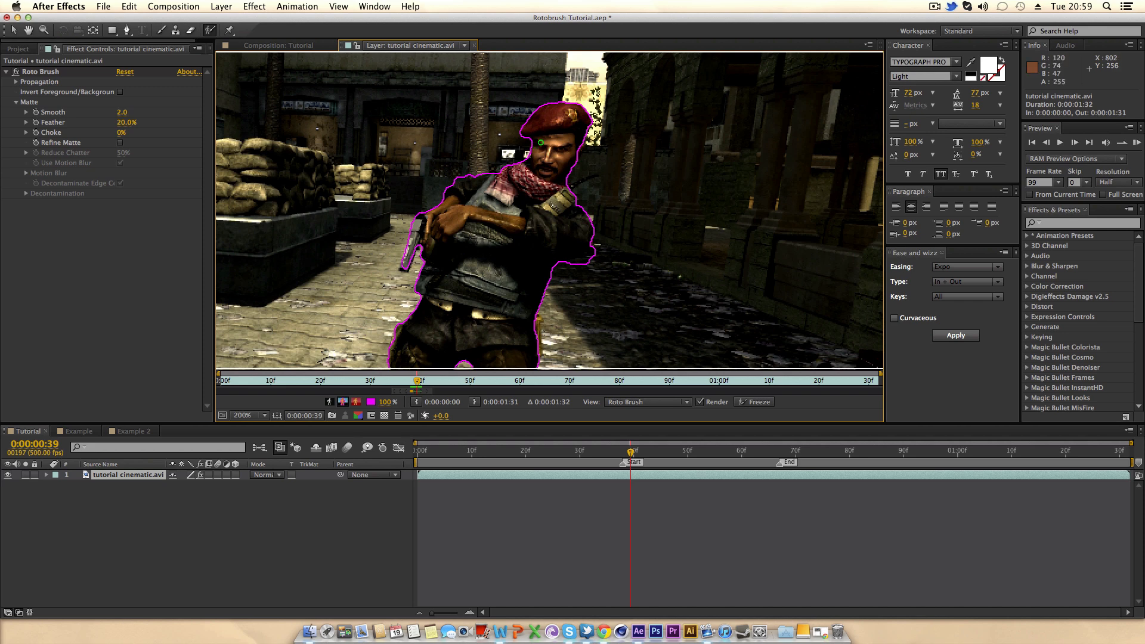
{"action": "left_click_drag", "start_coordinate": [577, 263], "coordinate": [595, 259]}
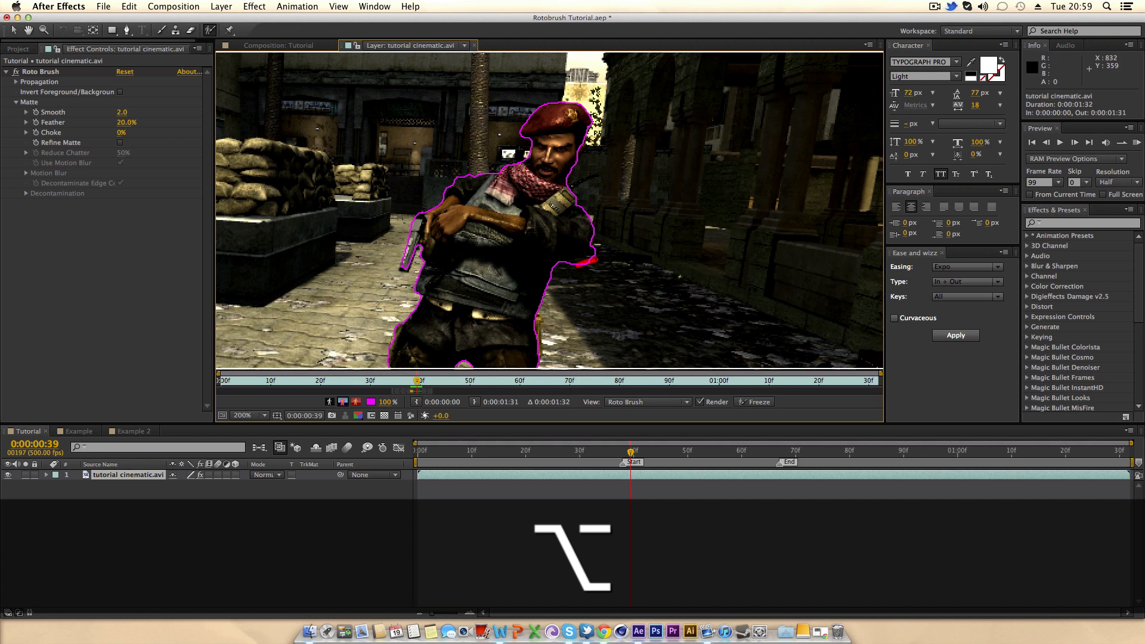
Step: Step through the frames up to 202 to check the corrected elbow outline, ending back on frame 200
{"action": "key", "text": "Page_Down"}
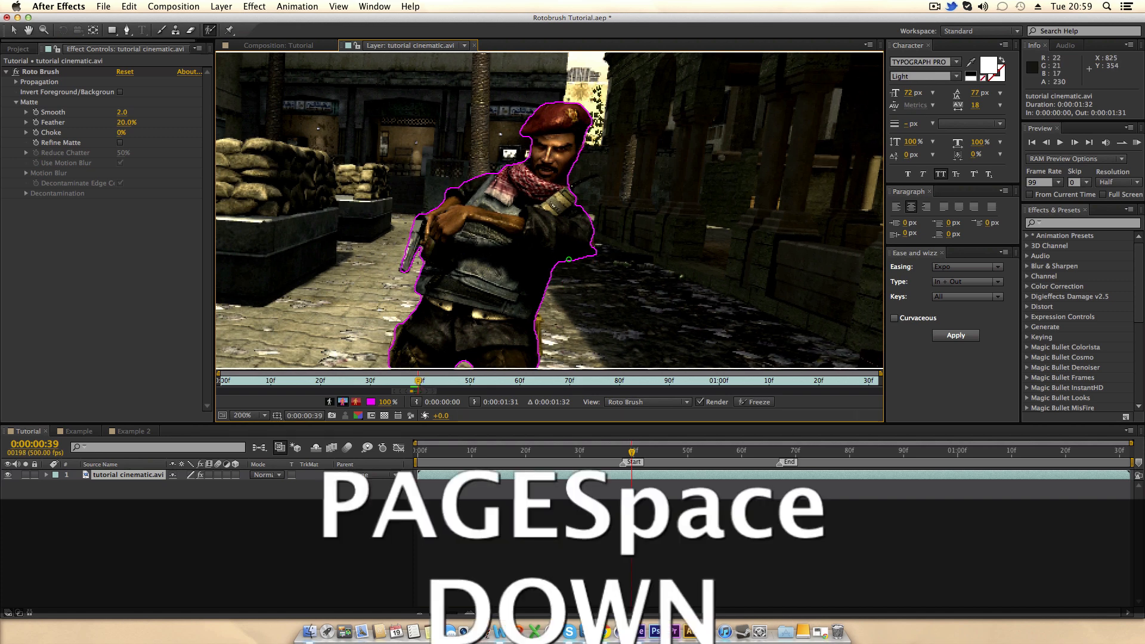
{"action": "key", "text": "Page_Down"}
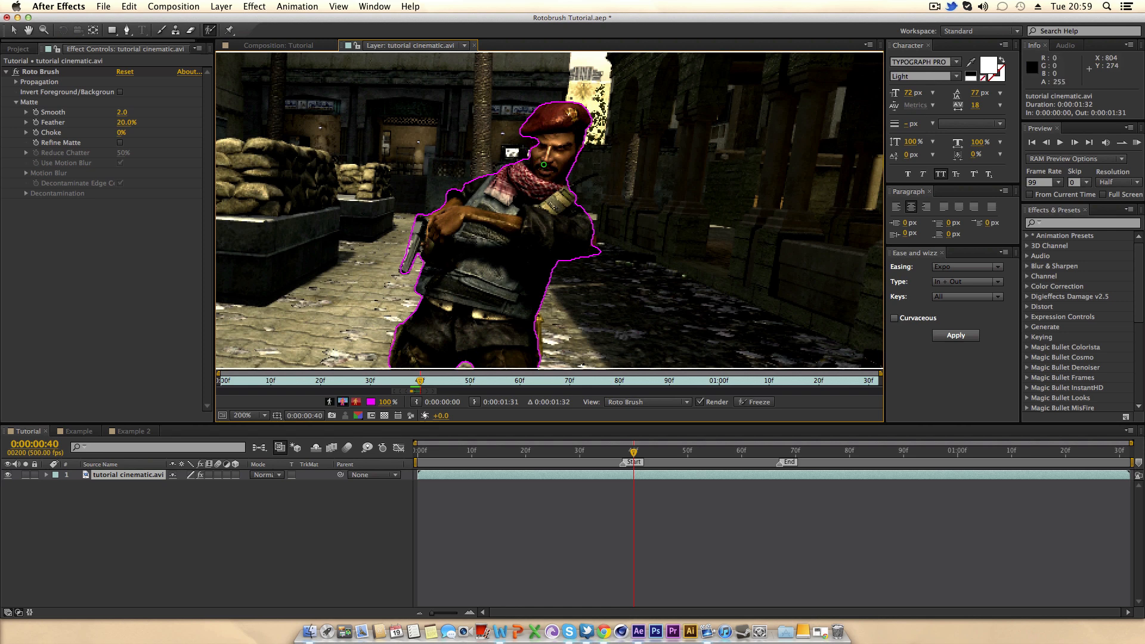
{"action": "key", "text": "Page_Down"}
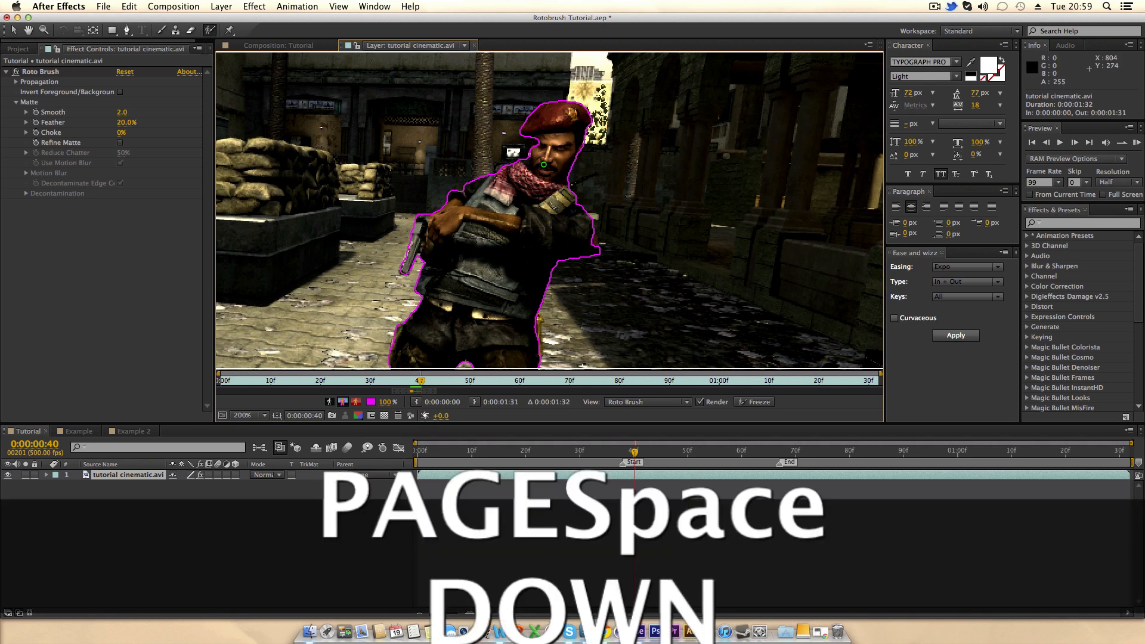
{"action": "key", "text": "Page_Down"}
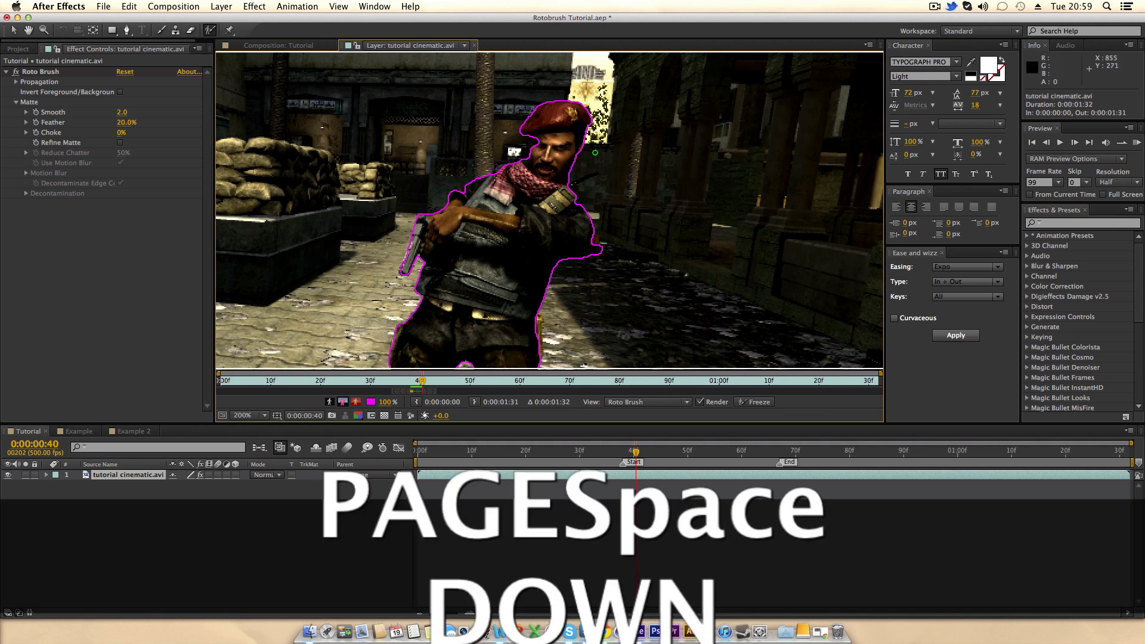
{"action": "key", "text": "Page_Up"}
{"action": "key", "text": "Page_Up"}
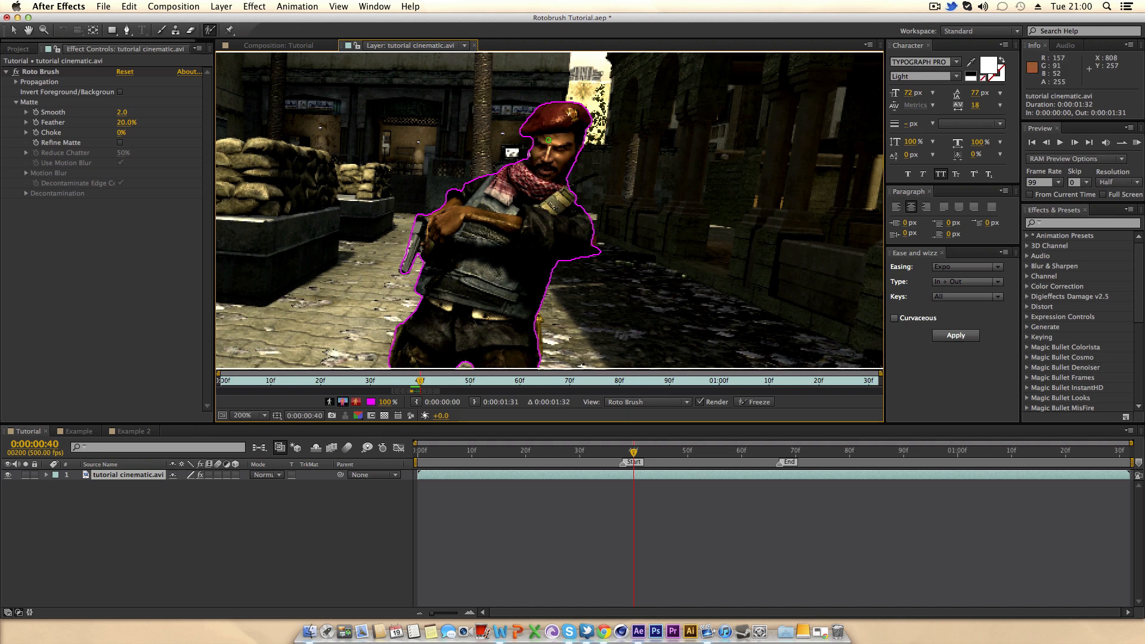
Step: Examine the Roto Brush outline around the soldier's legs and upper body on frame 200
{"action": "key", "text": "h"}
{"action": "left_click_drag", "start_coordinate": [526, 252], "coordinate": [562, 99]}
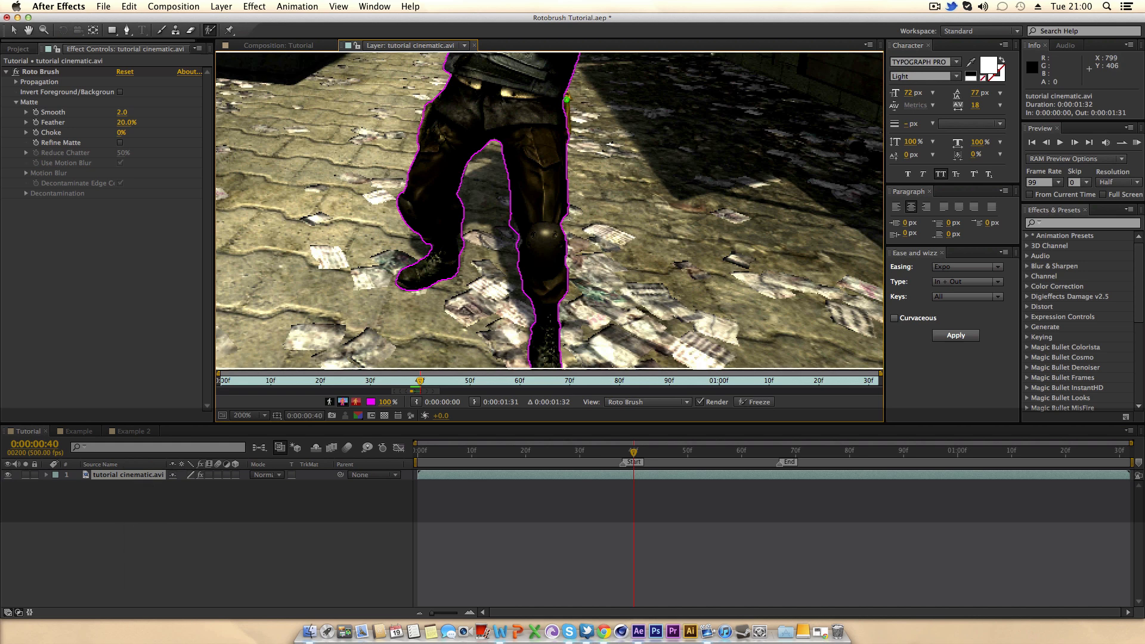
{"action": "key", "text": "h"}
{"action": "key", "text": "shift+F10"}
{"action": "left_click_drag", "start_coordinate": [558, 120], "coordinate": [551, 237]}
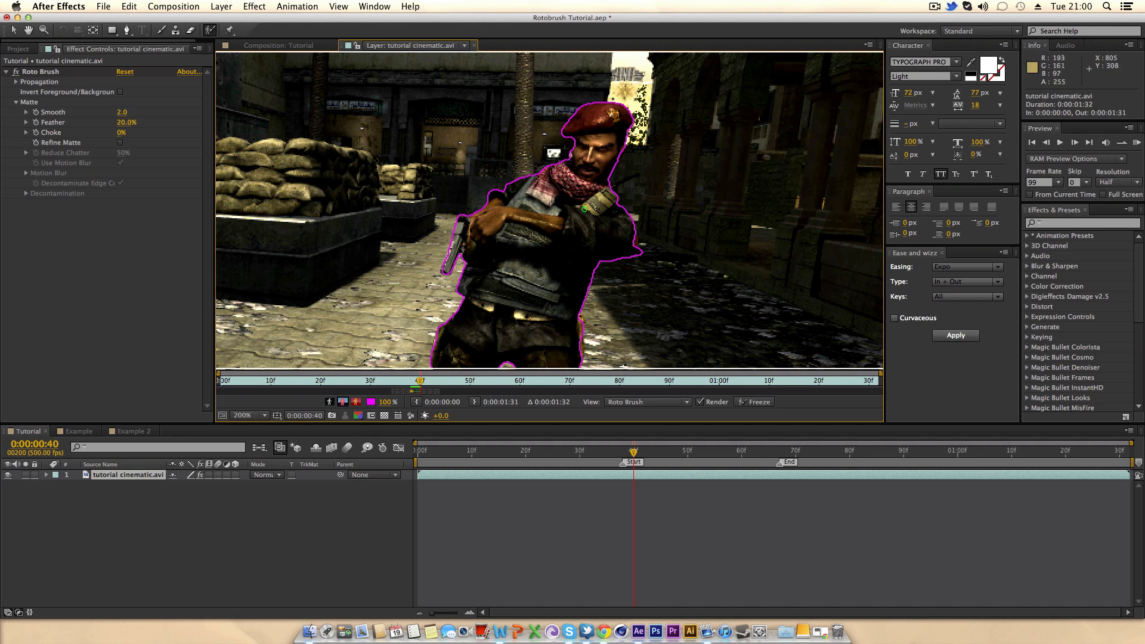
Step: Check the frame rate and timing details of the footage and compositions in the project
{"action": "left_click", "coordinate": [18, 48]}
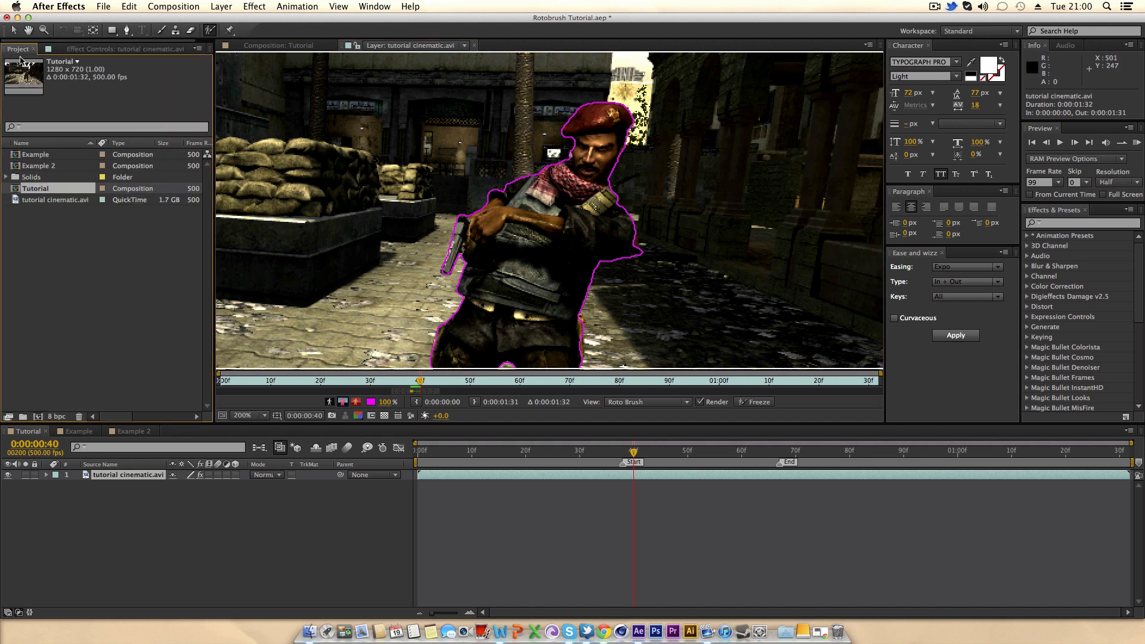
{"action": "left_click_drag", "start_coordinate": [111, 416], "coordinate": [124, 417]}
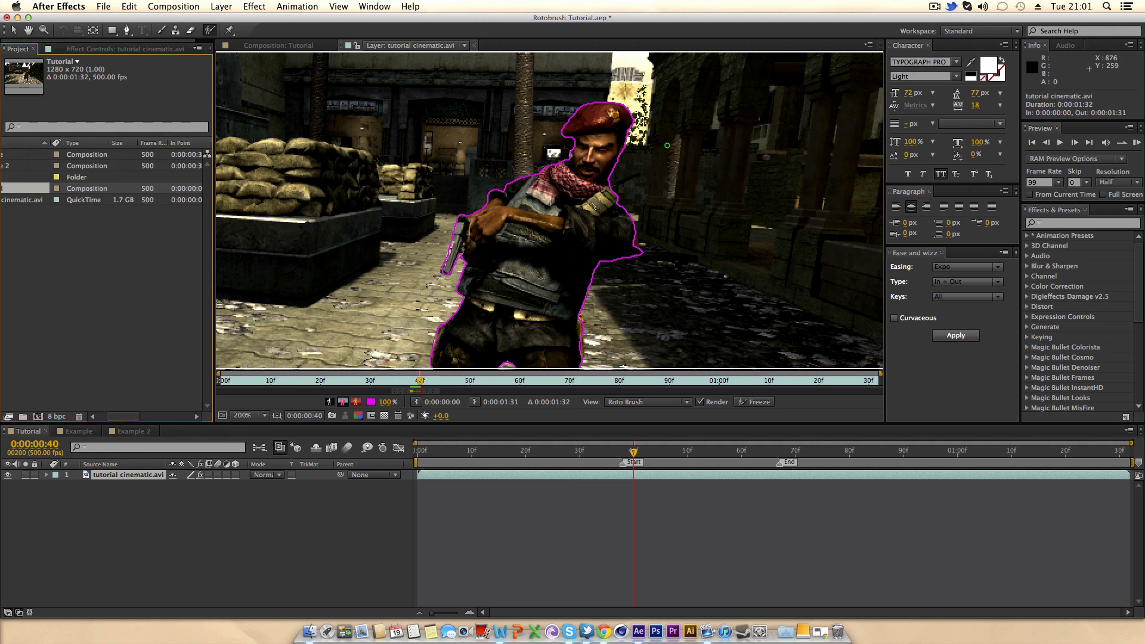
{"action": "key", "text": "h"}
{"action": "left_click_drag", "start_coordinate": [525, 280], "coordinate": [448, 283]}
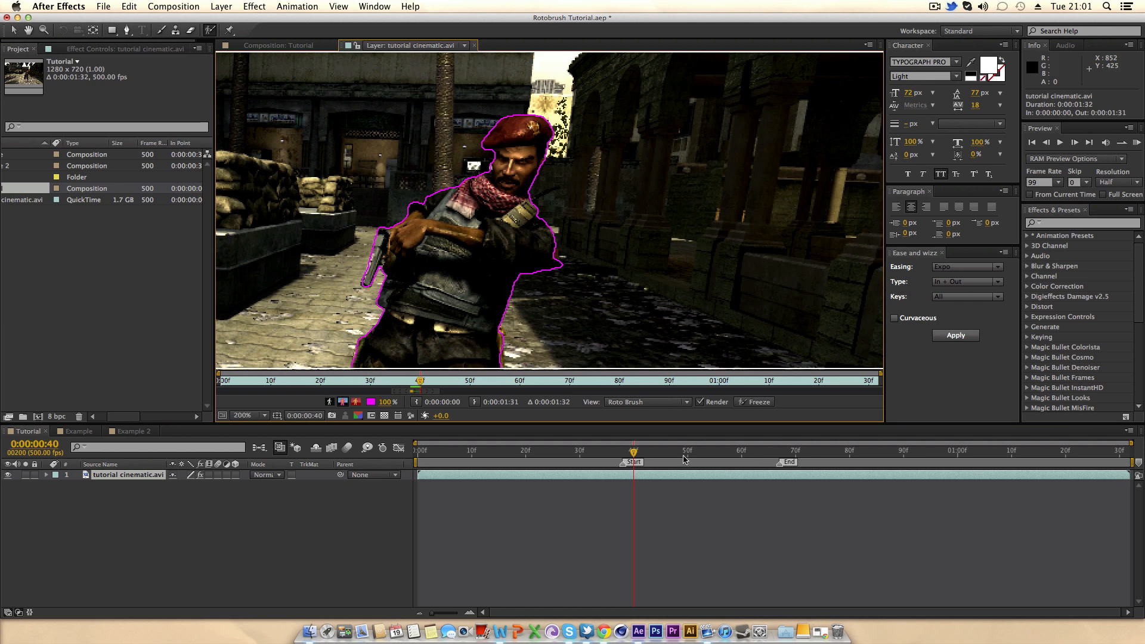
{"action": "key", "text": "shift+F10"}
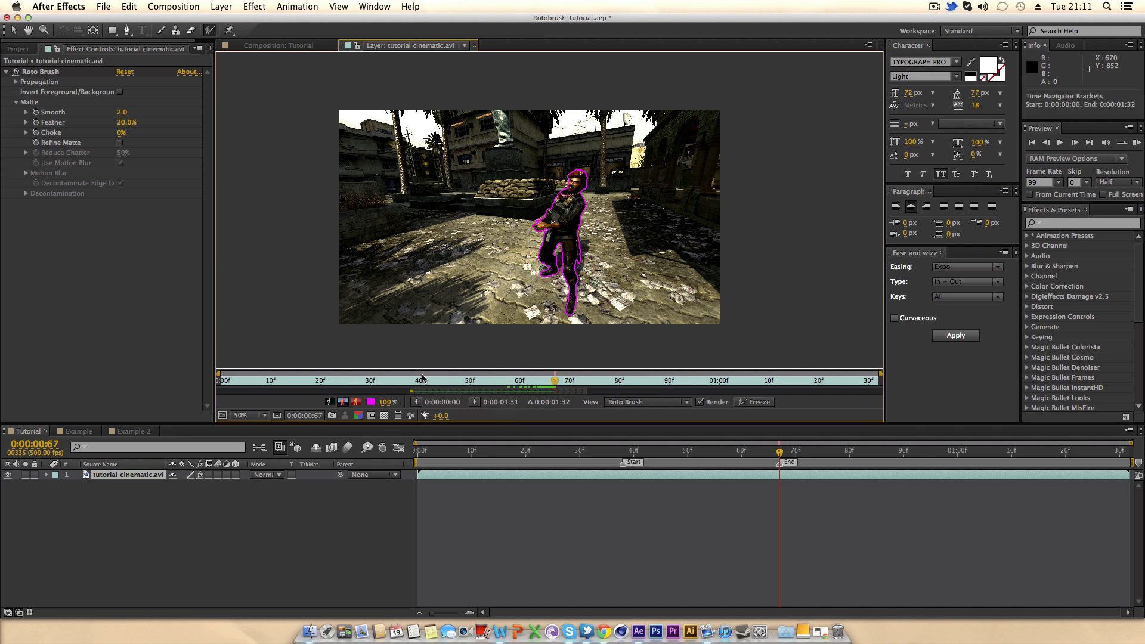
Step: Review the propagated outline between the Start and End markers, and trim the Roto Brush span to end at frame 336
{"action": "left_click_drag", "start_coordinate": [555, 384], "coordinate": [415, 382]}
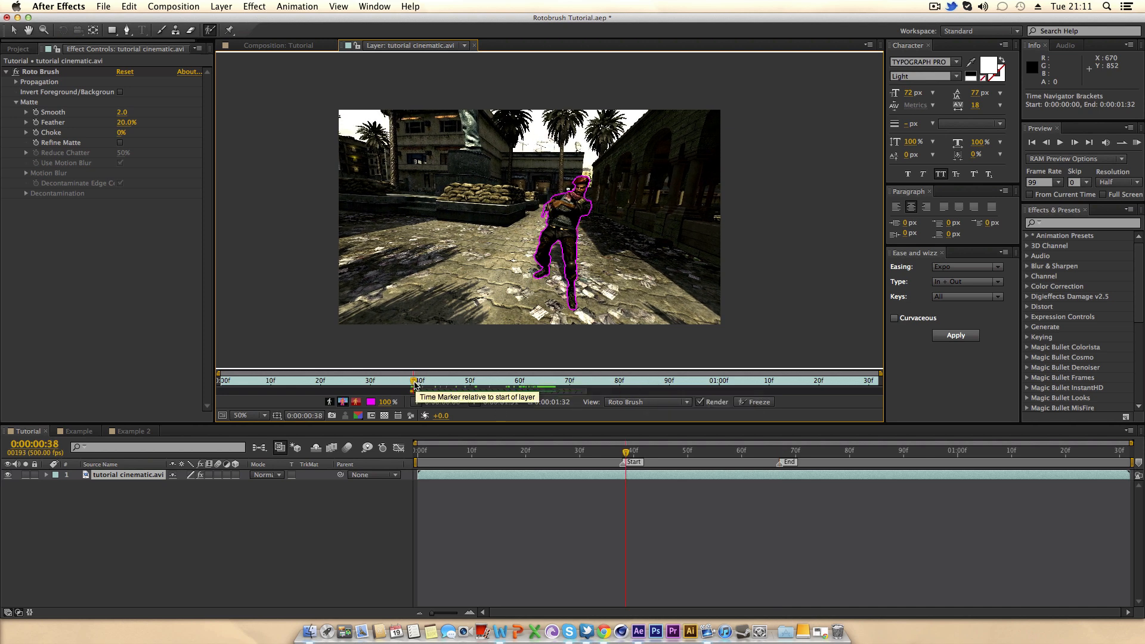
{"action": "left_click_drag", "start_coordinate": [415, 384], "coordinate": [556, 380]}
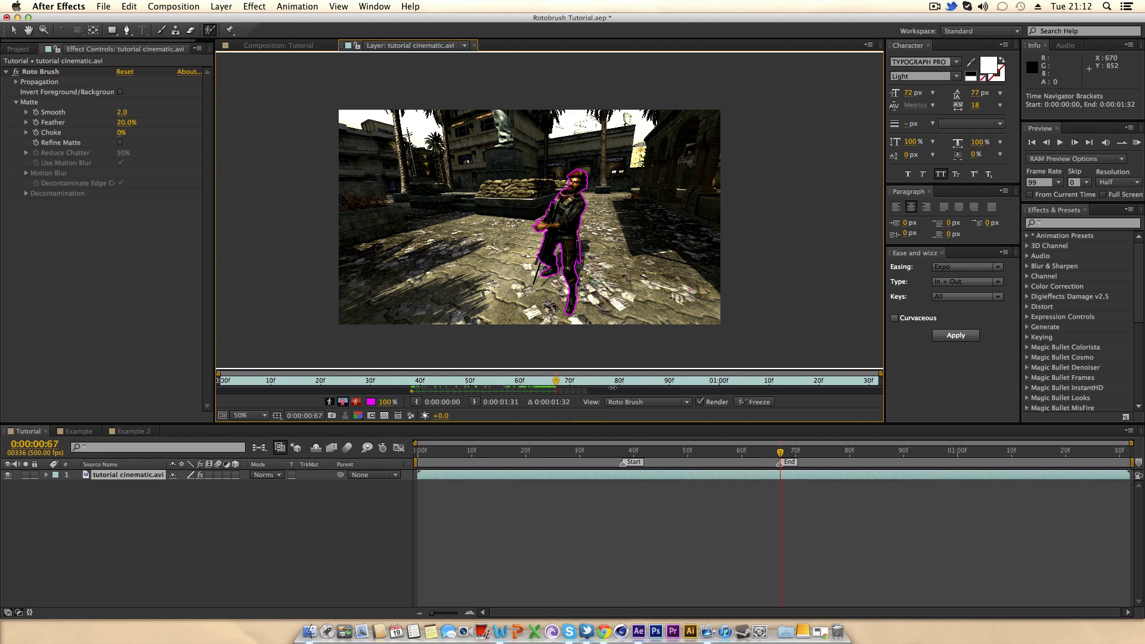
{"action": "left_click_drag", "start_coordinate": [613, 388], "coordinate": [639, 387]}
{"action": "left_click_drag", "start_coordinate": [568, 394], "coordinate": [556, 395]}
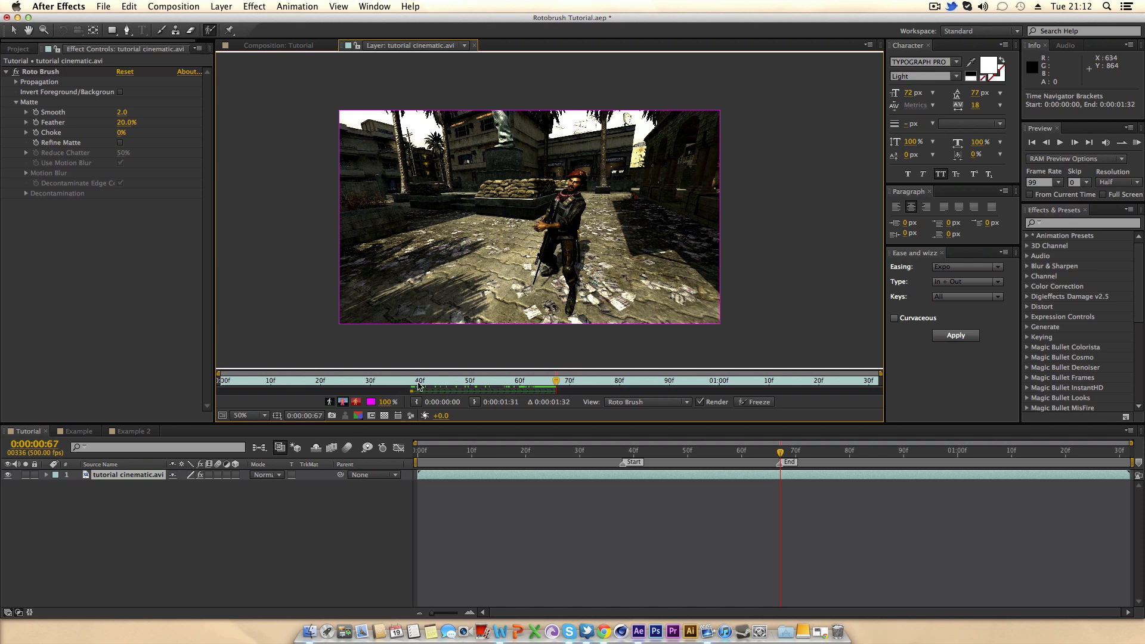
Step: Go to frame 290 and inspect the soldier's cutout as an alpha matte, ending back on the alpha boundary outline
{"action": "left_click_drag", "start_coordinate": [418, 386], "coordinate": [511, 381]}
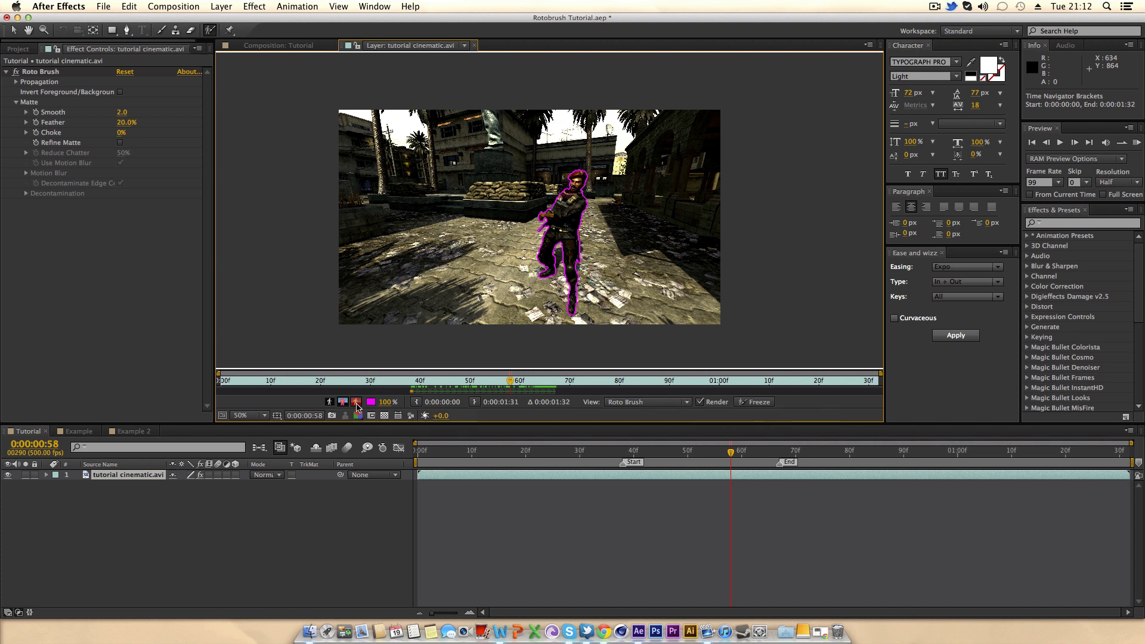
{"action": "left_click", "coordinate": [356, 402]}
{"action": "left_click", "coordinate": [356, 405]}
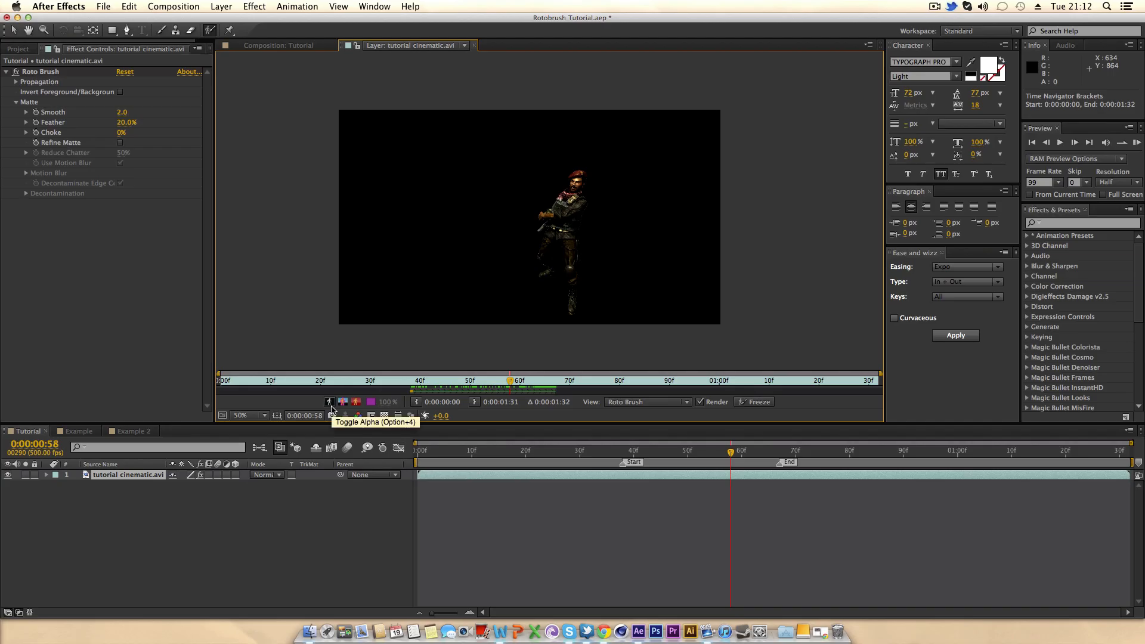
{"action": "left_click", "coordinate": [331, 406]}
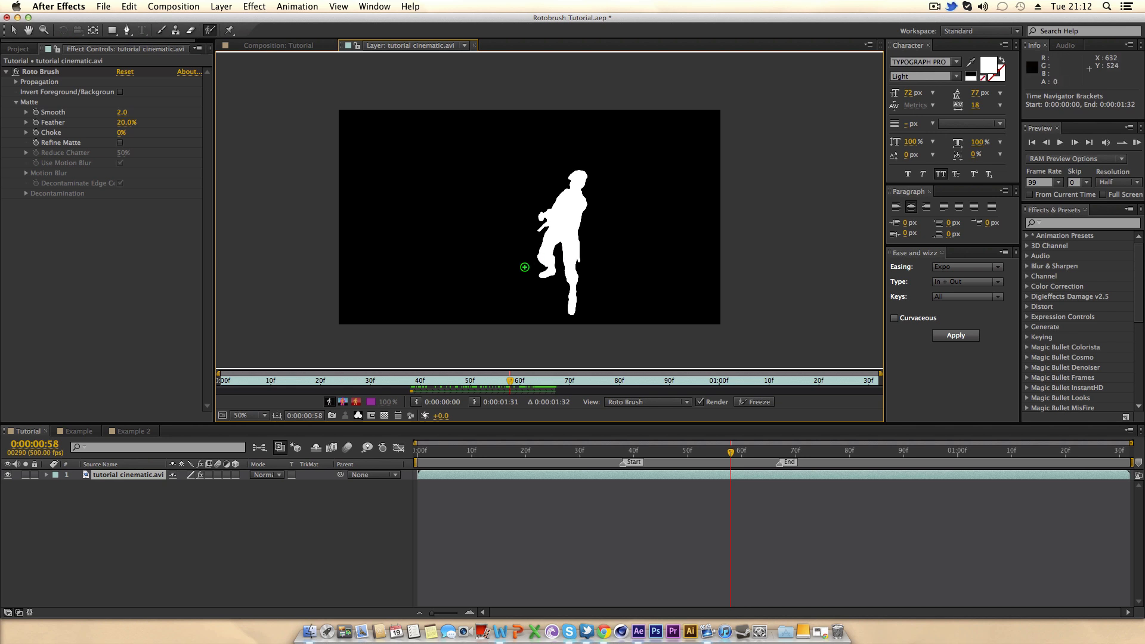
{"action": "left_click", "coordinate": [343, 403]}
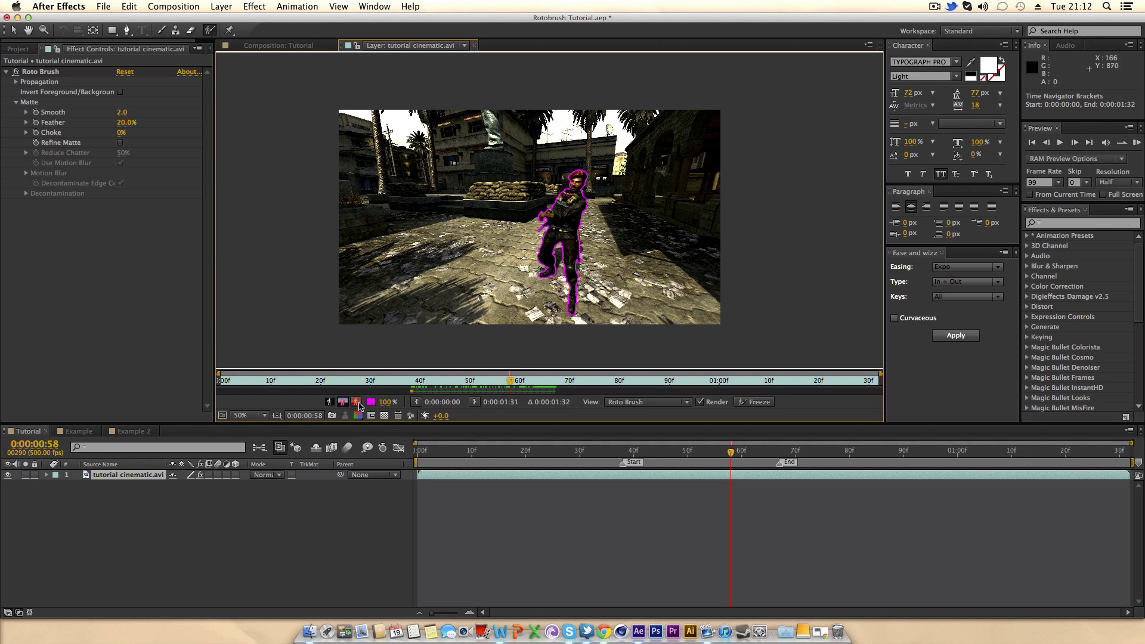
Step: Compare the alpha overlay with the alpha matte around the soldier on frame 290, ending on the overlay
{"action": "left_click", "coordinate": [357, 403]}
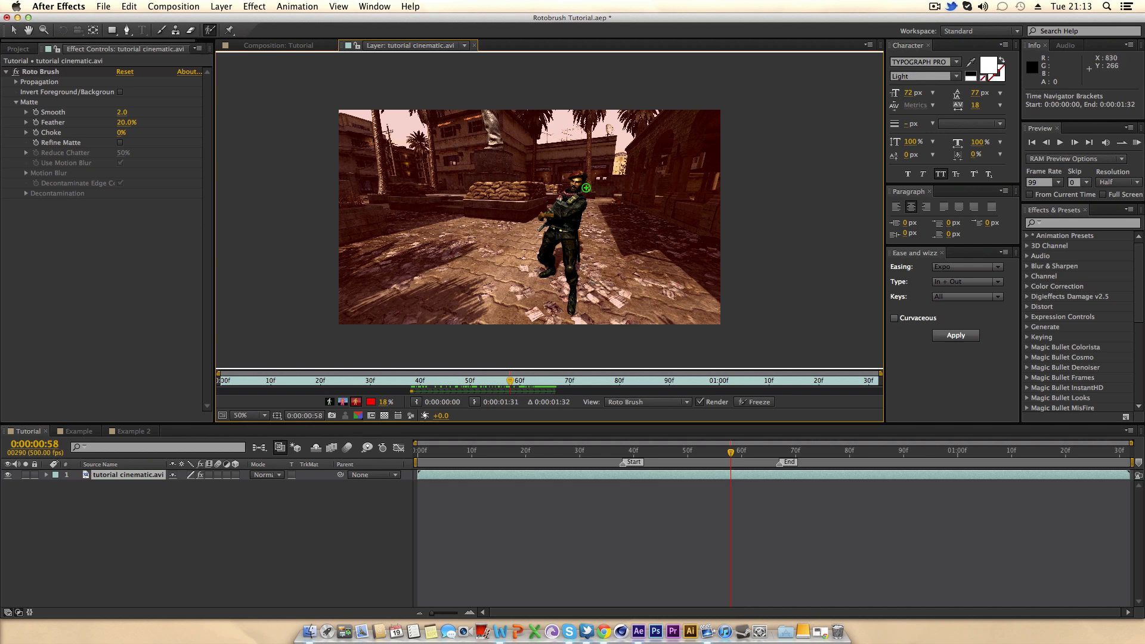
{"action": "scroll", "coordinate": [587, 188], "scroll_direction": "down", "scroll_amount": 2}
{"action": "scroll", "coordinate": [597, 190], "scroll_direction": "up", "scroll_amount": 4}
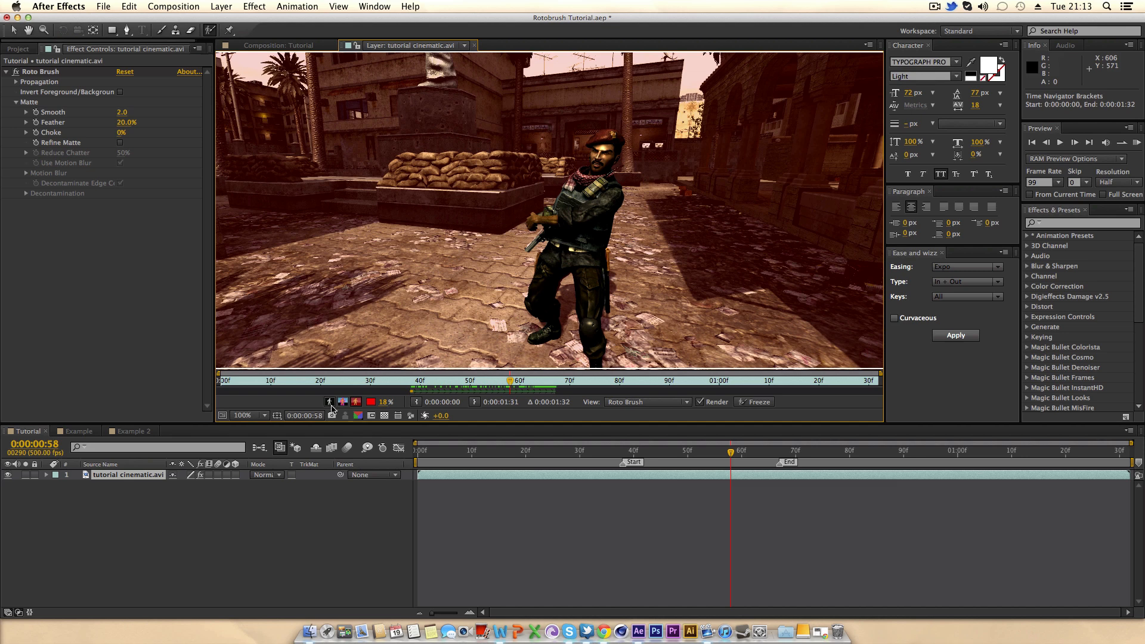
{"action": "left_click", "coordinate": [330, 402]}
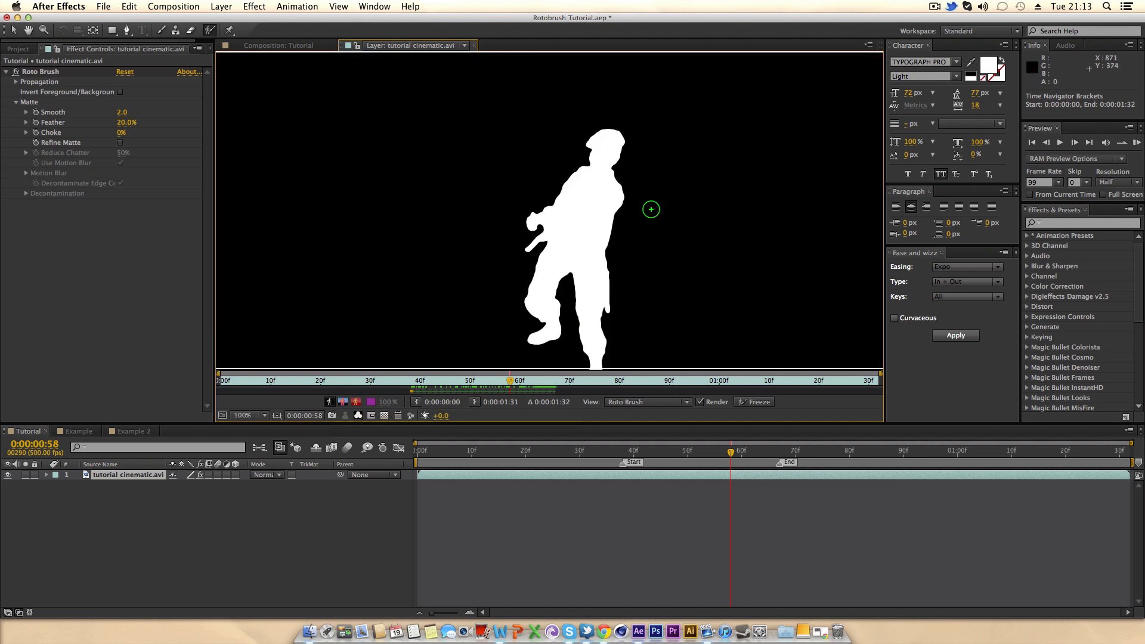
{"action": "left_click", "coordinate": [356, 403]}
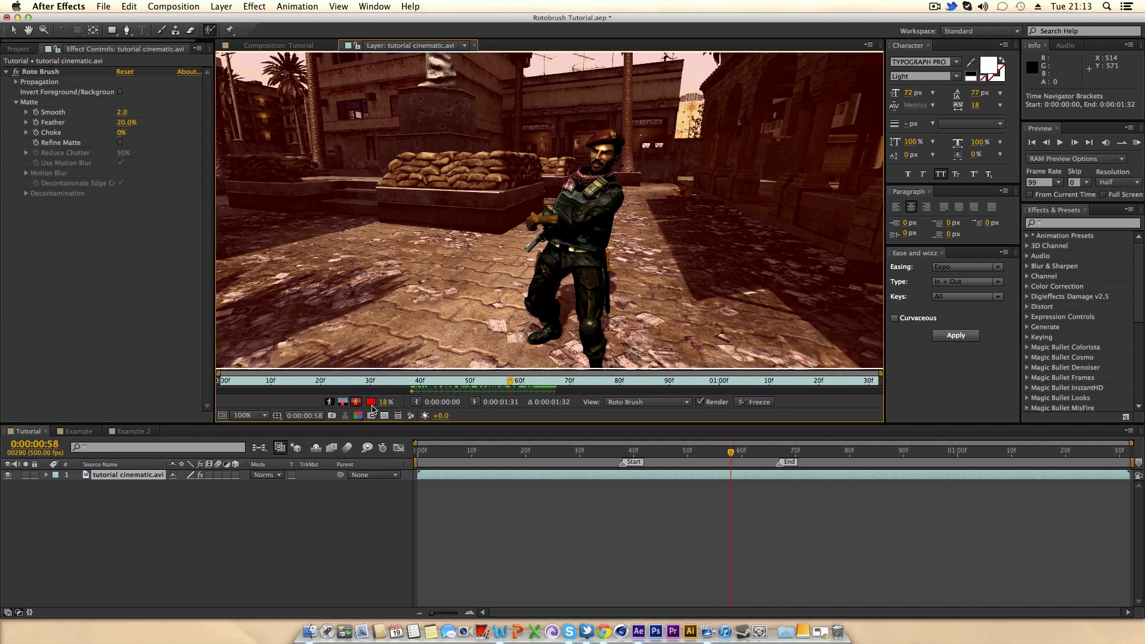
Step: Change the alpha overlay colour to blue (000CFF), and return the layer view to the alpha boundary outline
{"action": "left_click", "coordinate": [370, 402]}
{"action": "mouse_move", "coordinate": [177, 154]}
{"action": "left_mouse_down"}
{"action": "mouse_move", "coordinate": [176, 143]}
{"action": "mouse_move", "coordinate": [171, 168]}
{"action": "mouse_move", "coordinate": [170, 145]}
{"action": "left_mouse_up"}
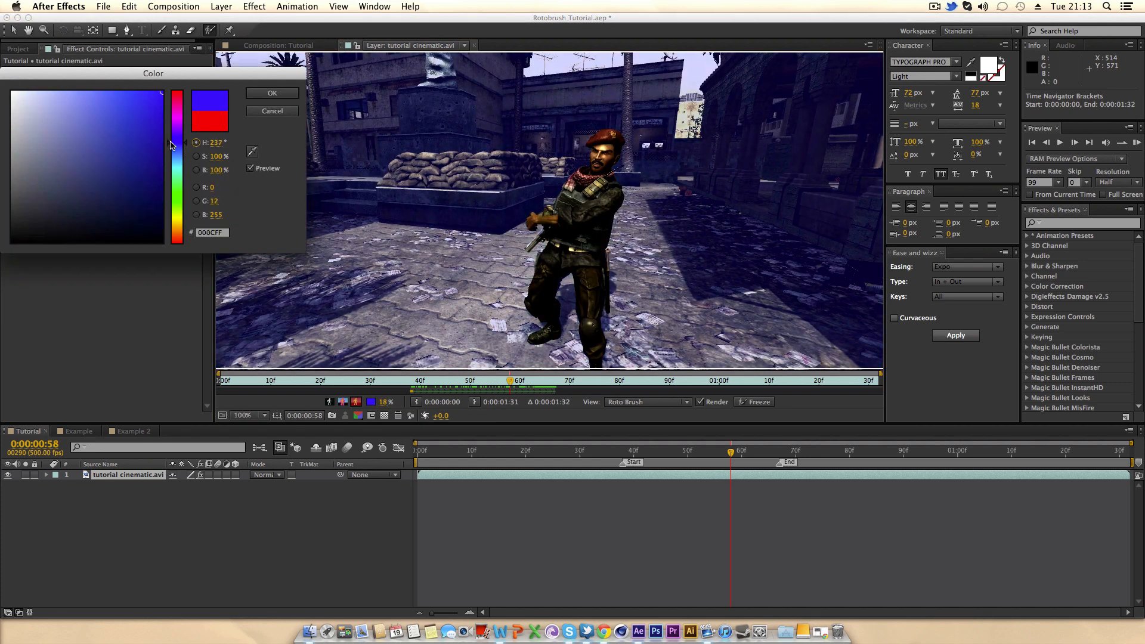
{"action": "left_click", "coordinate": [286, 93]}
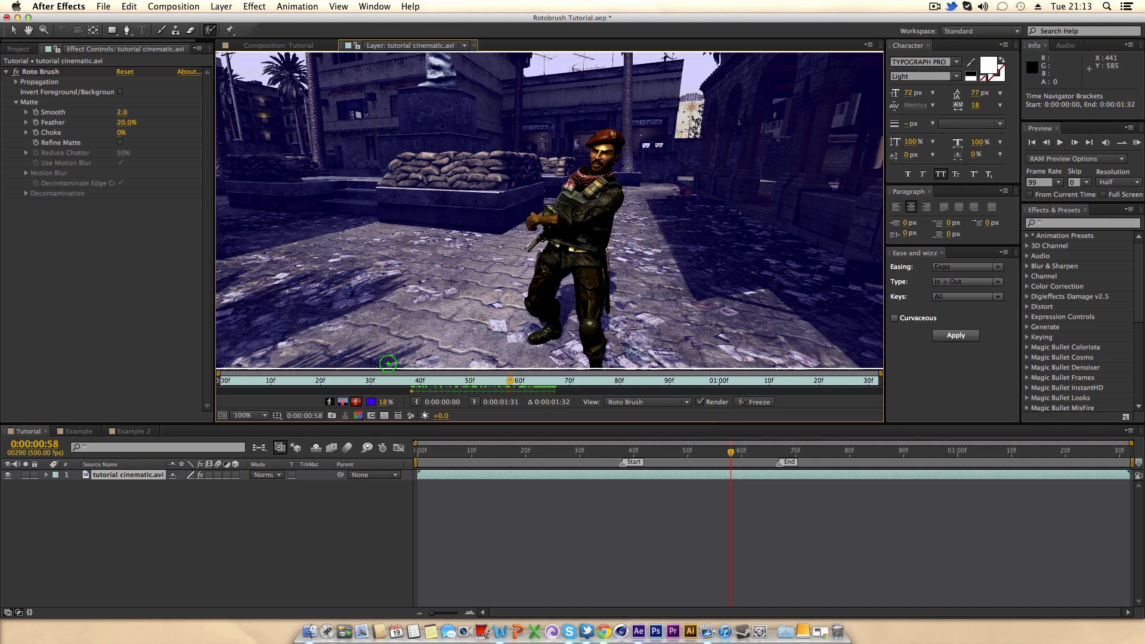
{"action": "left_click", "coordinate": [345, 402]}
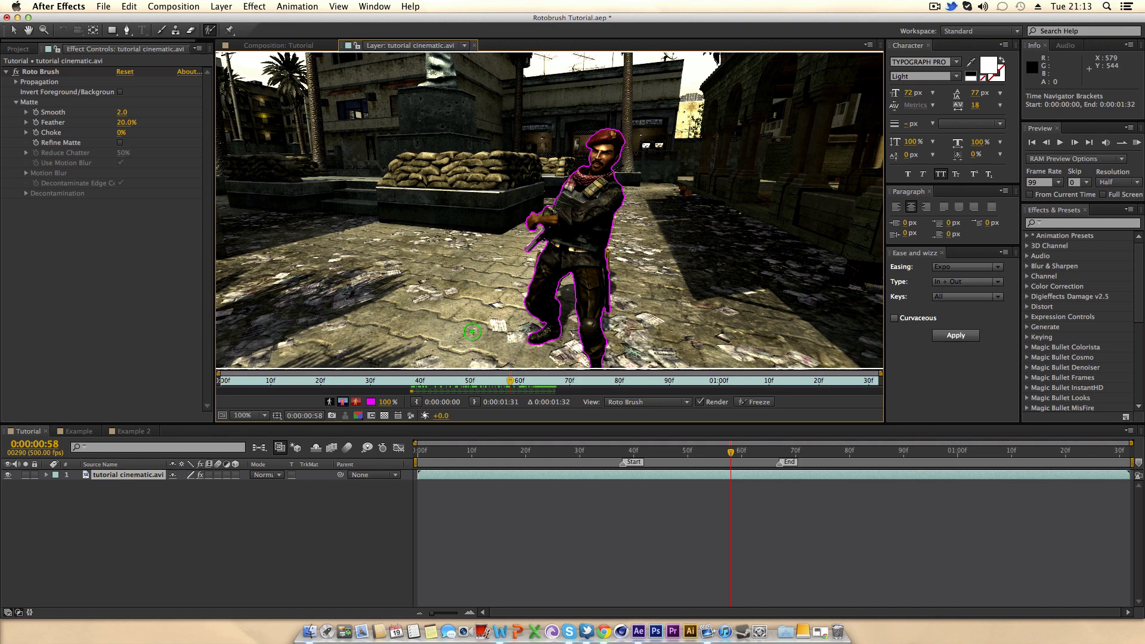
Step: Freeze the Roto Brush segmentation across the whole span
{"action": "left_click", "coordinate": [763, 403]}
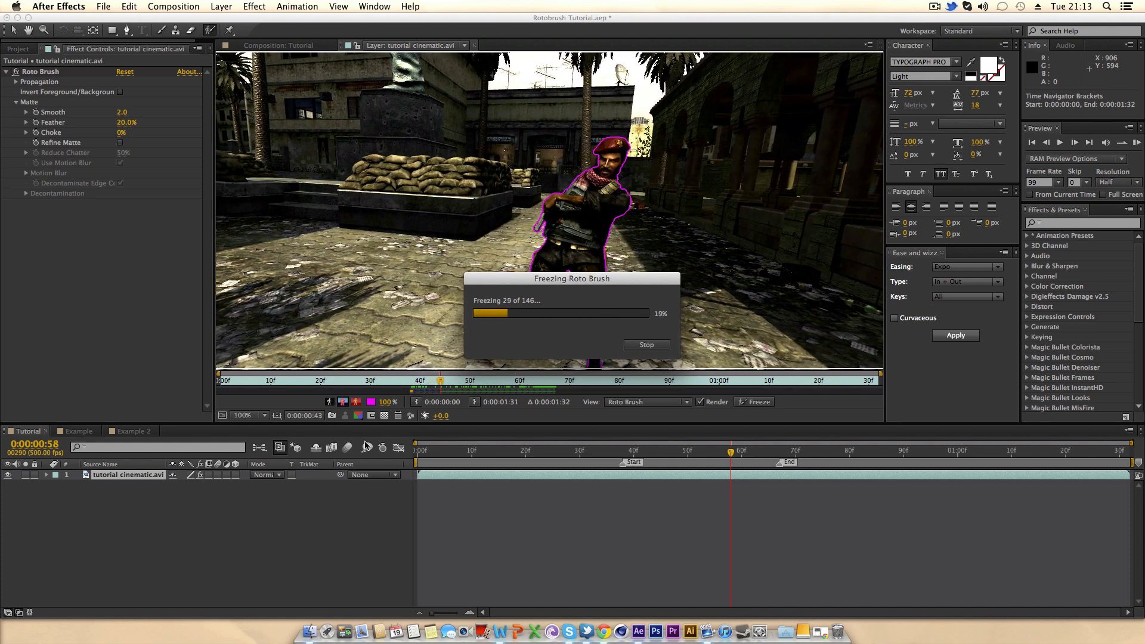
{"action": "key", "text": "shift+F10"}
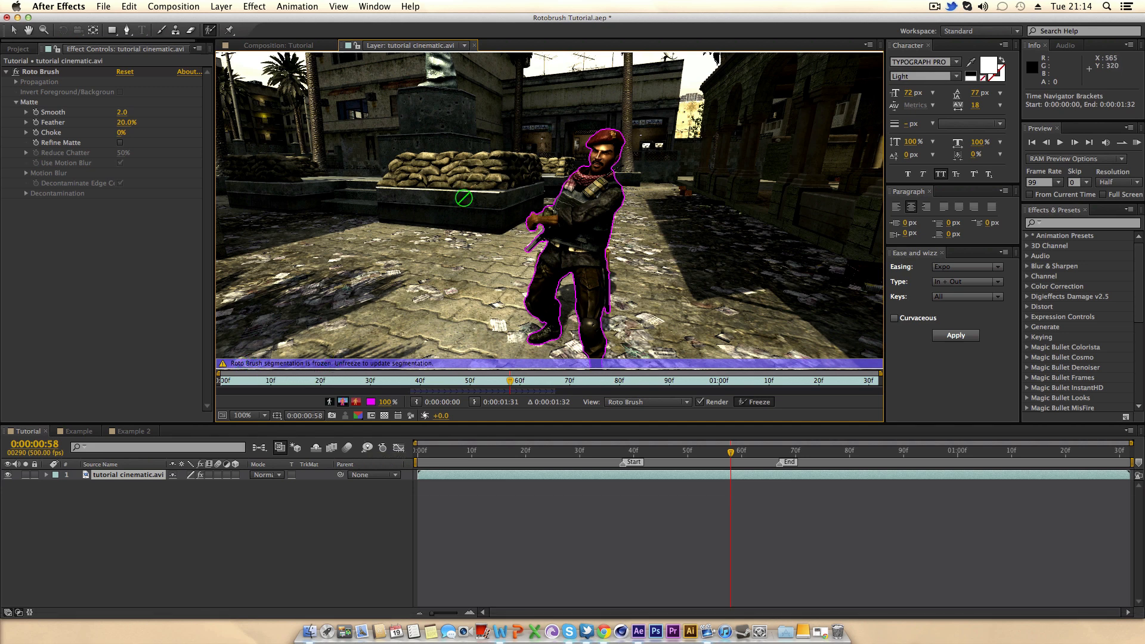
{"action": "mouse_move", "coordinate": [525, 179]}
{"action": "left_mouse_down"}
{"action": "mouse_move", "coordinate": [576, 218]}
{"action": "mouse_move", "coordinate": [596, 253]}
{"action": "left_mouse_up"}
Step: Compare the soldier's transparent cutout in the Tutorial composition with the frozen outline in the footage layer
{"action": "left_click", "coordinate": [271, 46]}
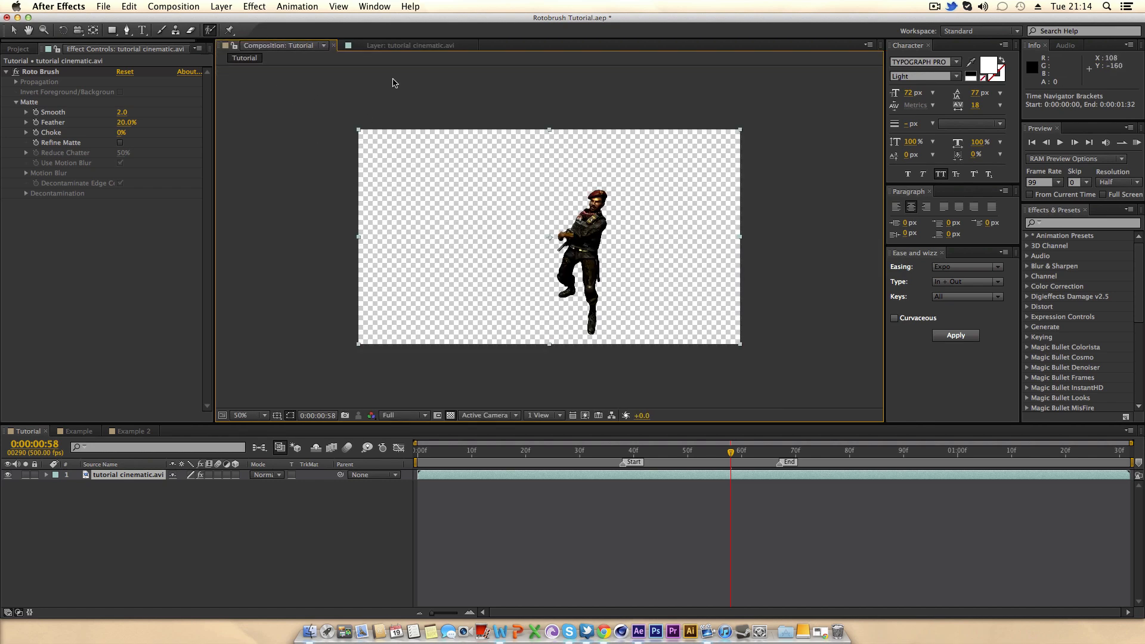
{"action": "left_click", "coordinate": [401, 47]}
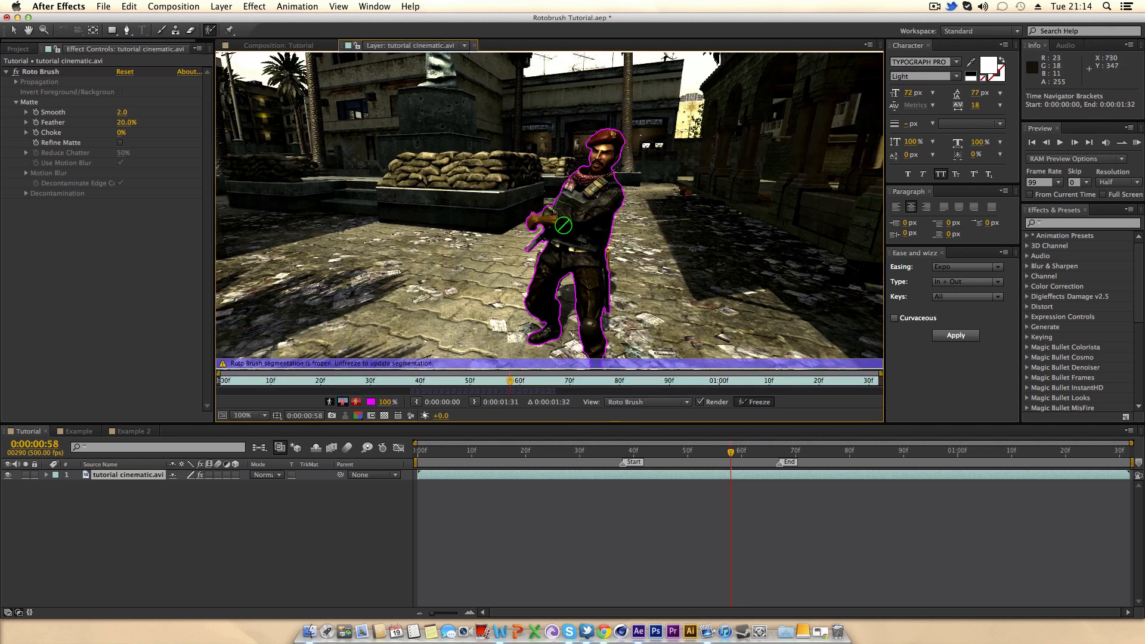
{"action": "left_click", "coordinate": [306, 49]}
{"action": "scroll", "coordinate": [564, 204], "scroll_direction": "down", "scroll_amount": 1}
{"action": "scroll", "coordinate": [564, 204], "scroll_direction": "up", "scroll_amount": 2}
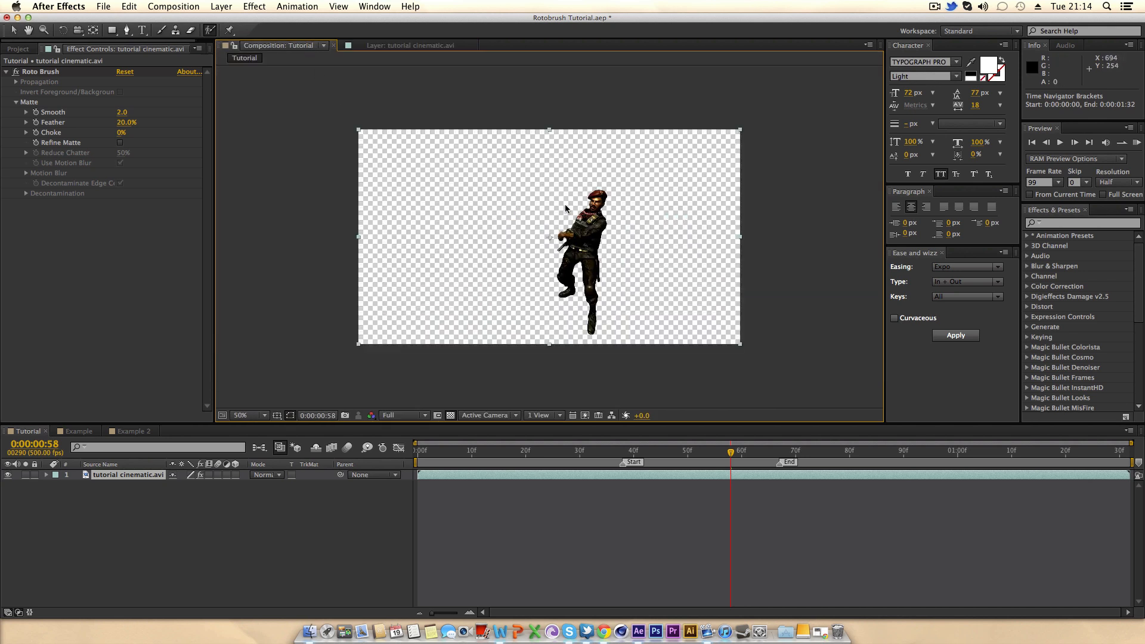
{"action": "scroll", "coordinate": [598, 235], "scroll_direction": "down", "scroll_amount": 1}
{"action": "left_click", "coordinate": [395, 48]}
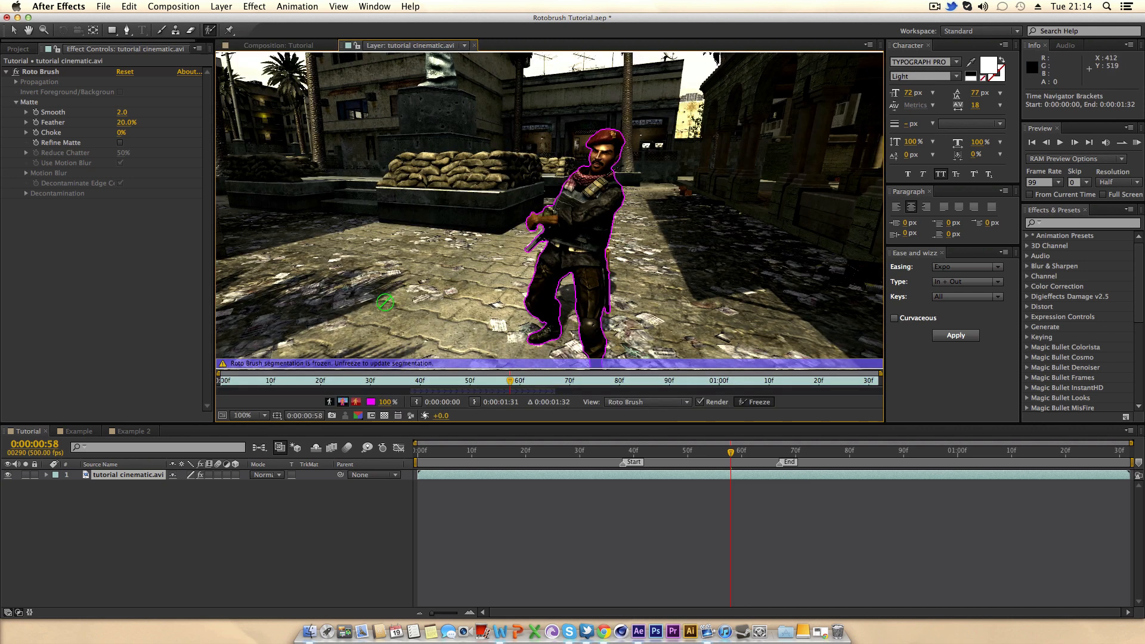
Step: Frame the whole soldier in the layer view and display the selection as an alpha matte
{"action": "key", "text": "h"}
{"action": "left_click_drag", "start_coordinate": [492, 245], "coordinate": [449, 179]}
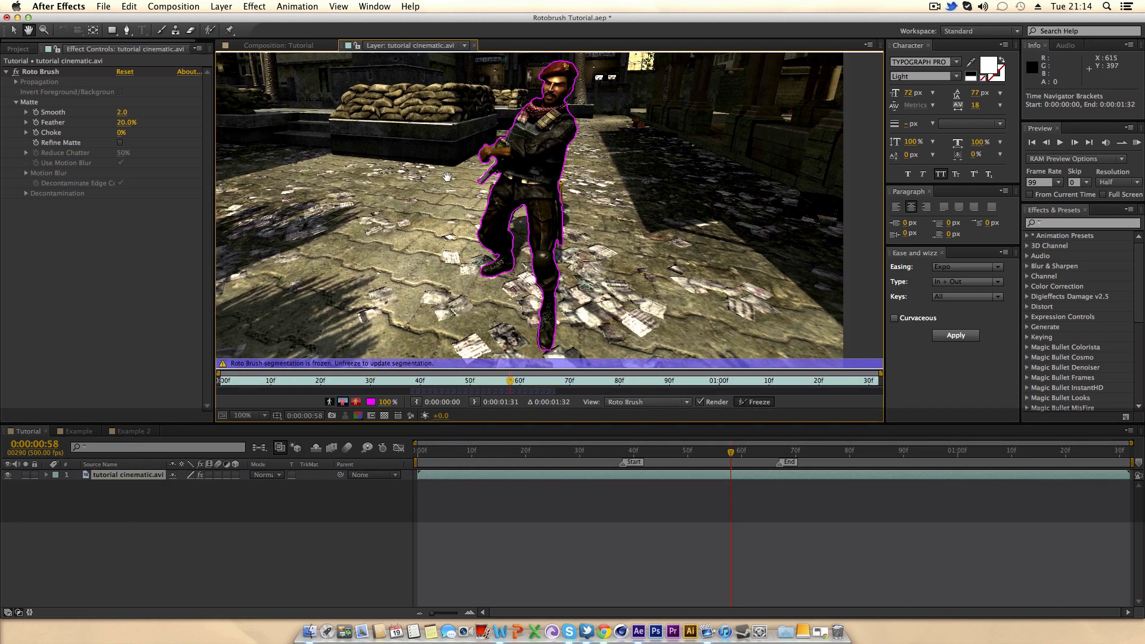
{"action": "key", "text": "alt+w"}
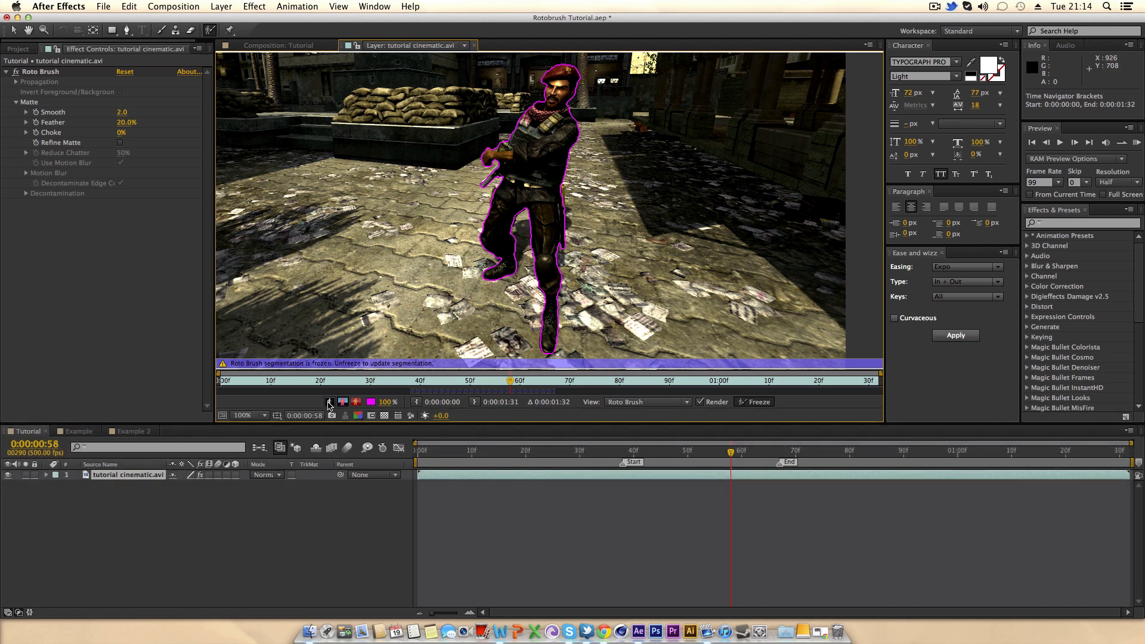
{"action": "left_click", "coordinate": [330, 402]}
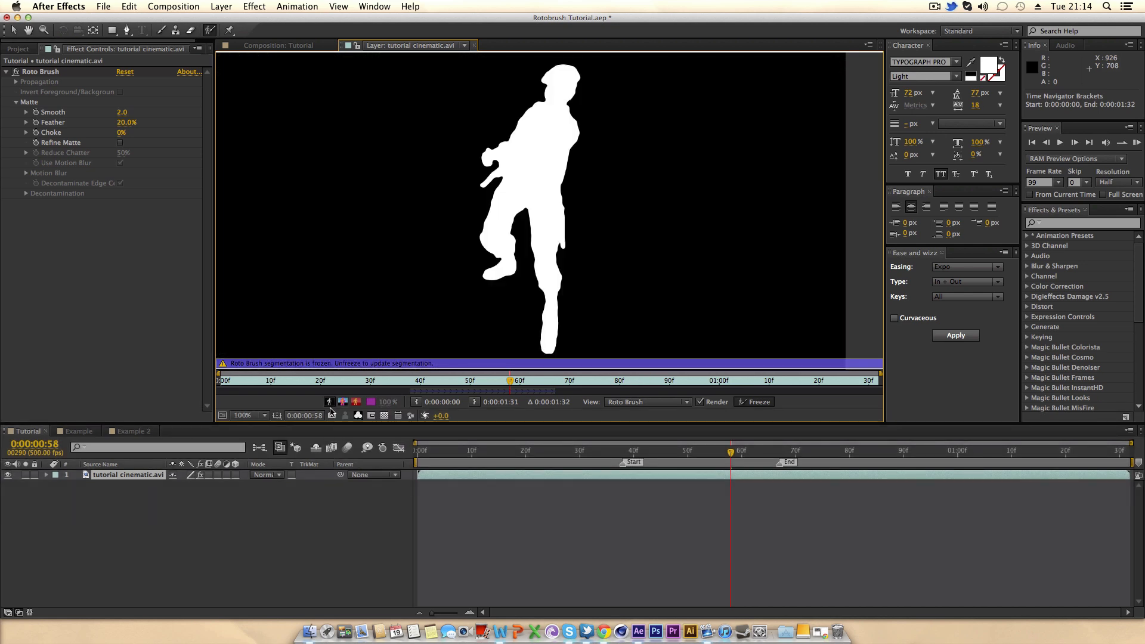
Step: Enable Refine Matte on the Roto Brush effect and check the matte on frame 260
{"action": "left_click", "coordinate": [37, 72]}
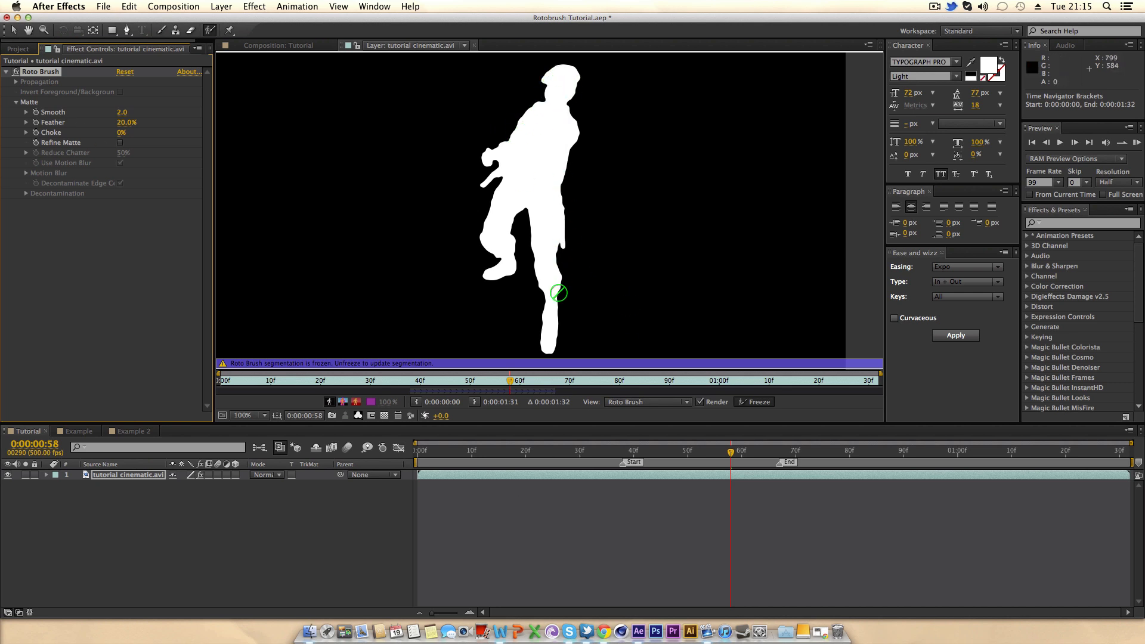
{"action": "left_click", "coordinate": [120, 143]}
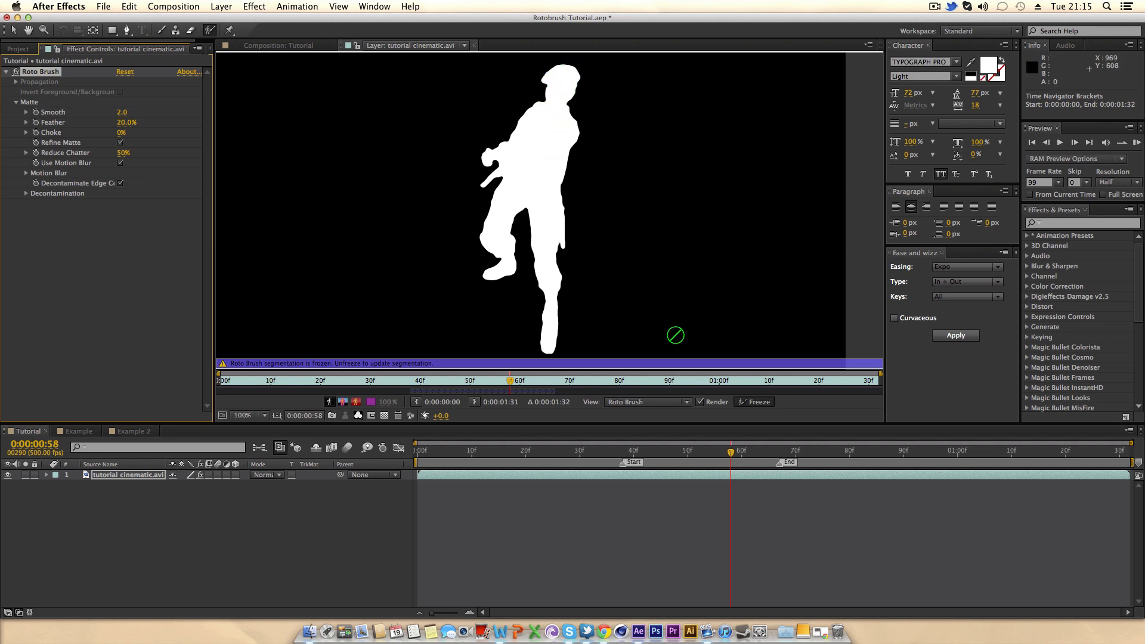
{"action": "left_click_drag", "start_coordinate": [725, 457], "coordinate": [699, 453]}
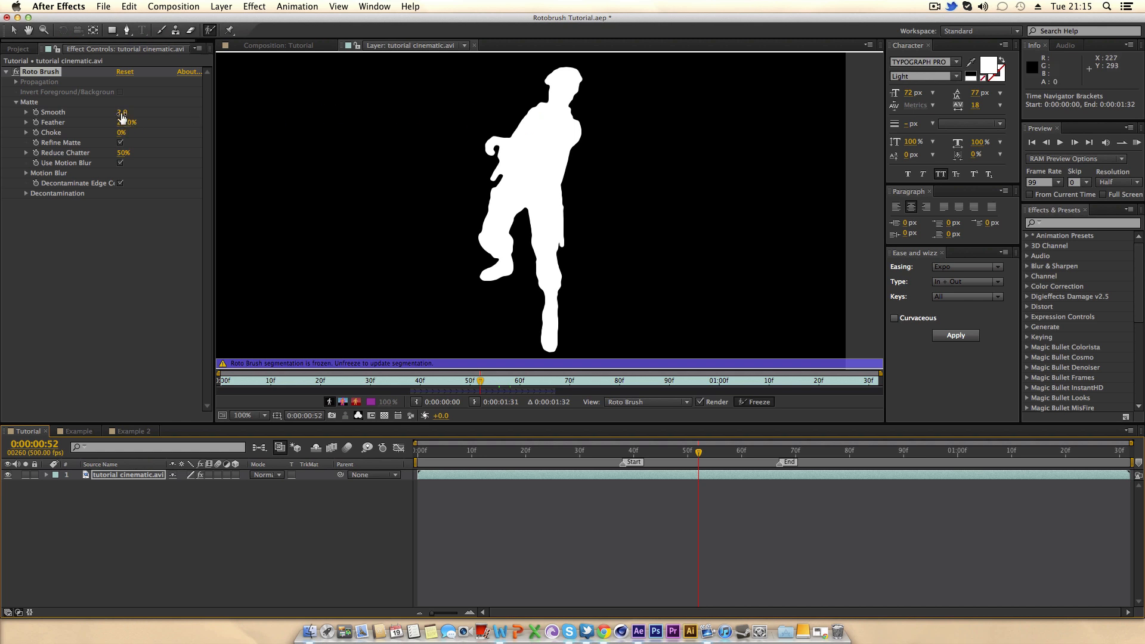
Step: Set the Roto Brush matte's Smooth value to 4
{"action": "left_click_drag", "start_coordinate": [121, 115], "coordinate": [127, 115]}
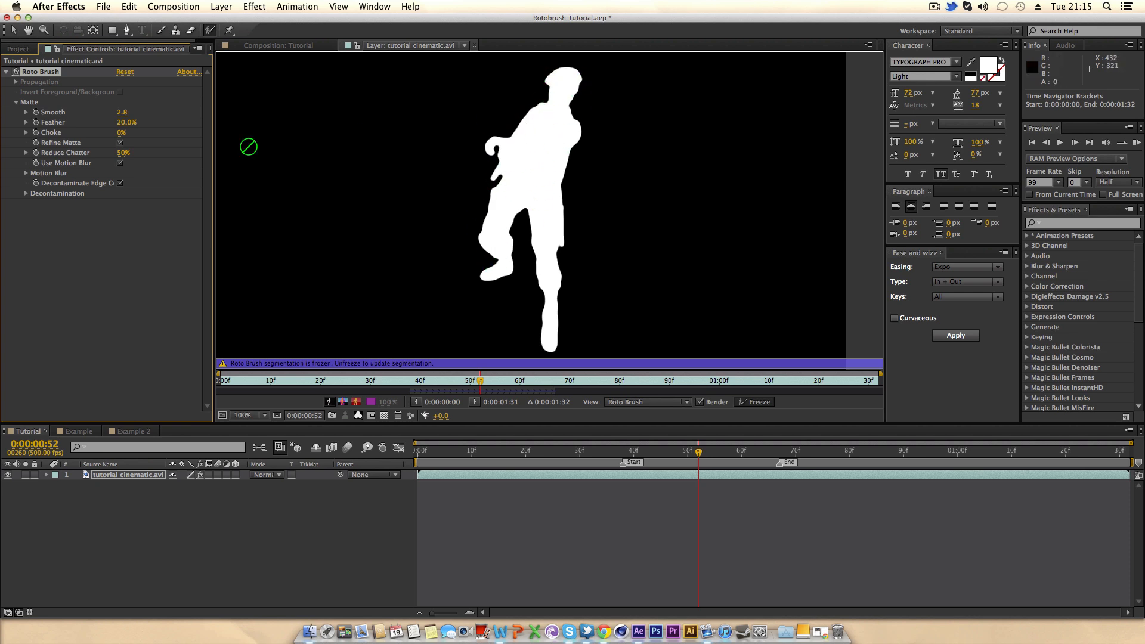
{"action": "left_click_drag", "start_coordinate": [123, 112], "coordinate": [130, 113]}
{"action": "left_click", "coordinate": [123, 113]}
{"action": "left_click", "coordinate": [150, 112]}
{"action": "left_click", "coordinate": [122, 112]}
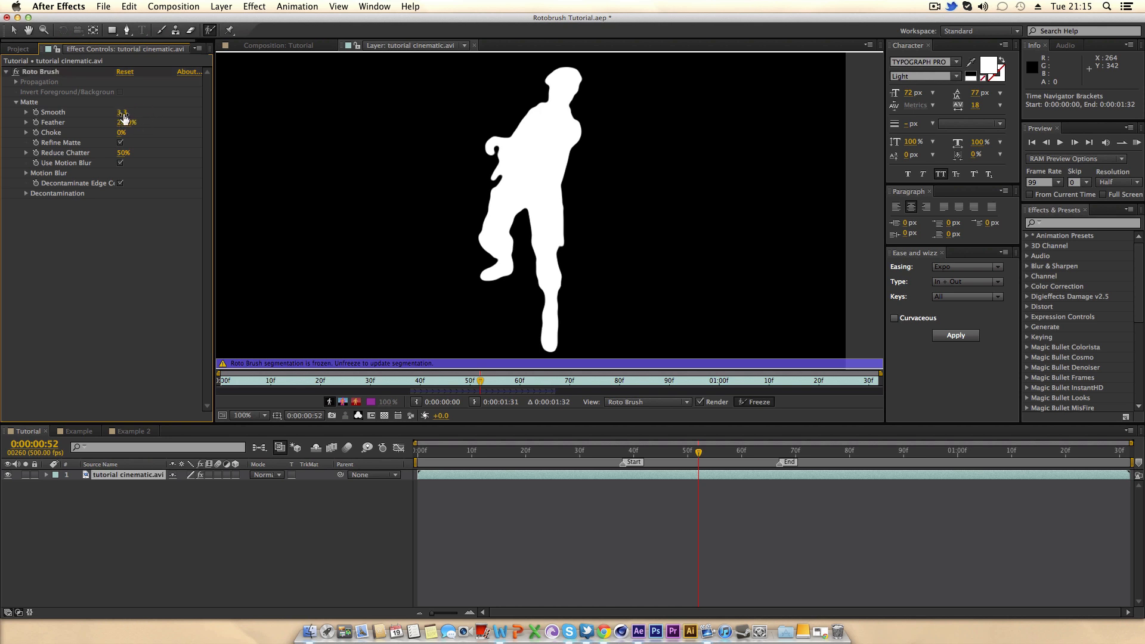
{"action": "type", "text": "4"}
{"action": "key", "text": "Return"}
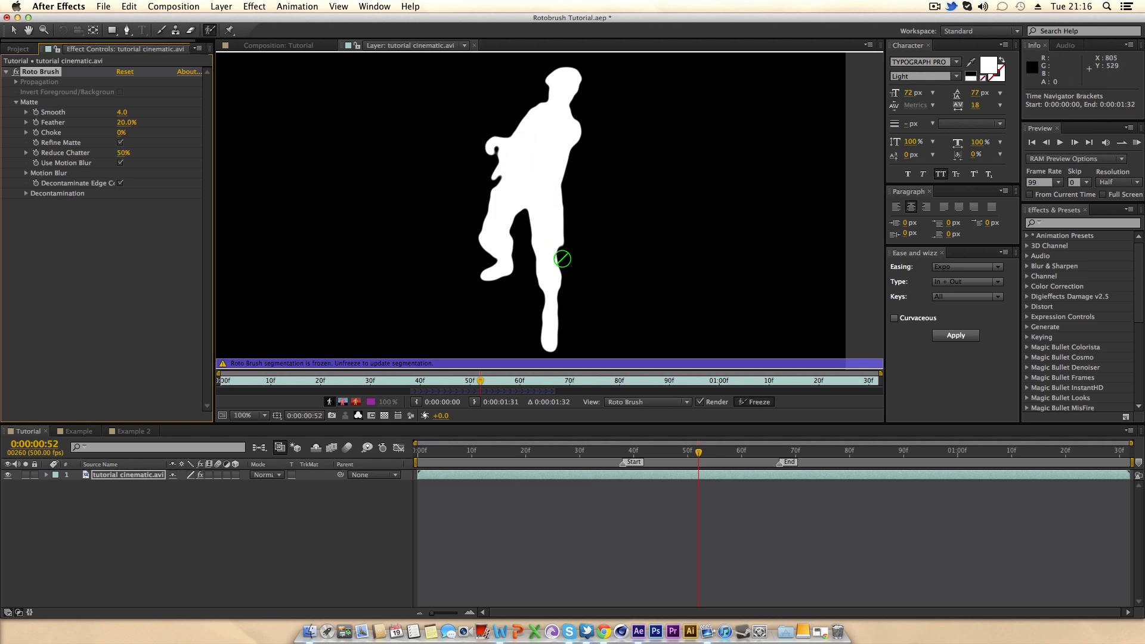
Step: Set the Roto Brush matte's Feather to 40% and check the softened edge on the whole figure
{"action": "left_click", "coordinate": [126, 123]}
{"action": "type", "text": "40"}
{"action": "key", "text": "Return"}
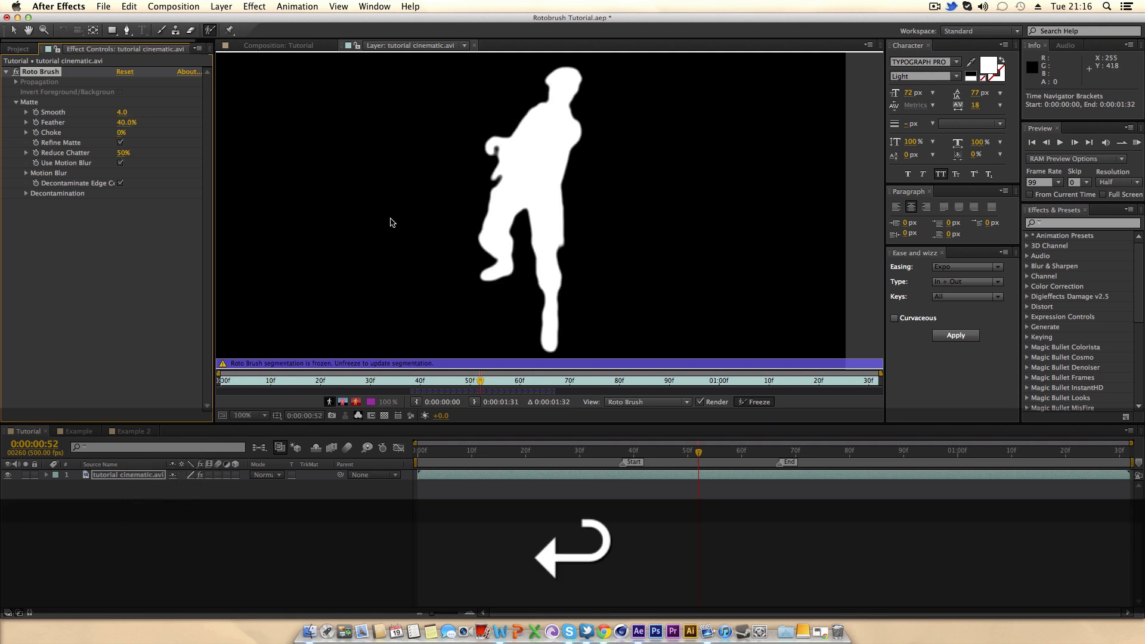
{"action": "scroll", "coordinate": [486, 211], "scroll_direction": "down", "scroll_amount": 2}
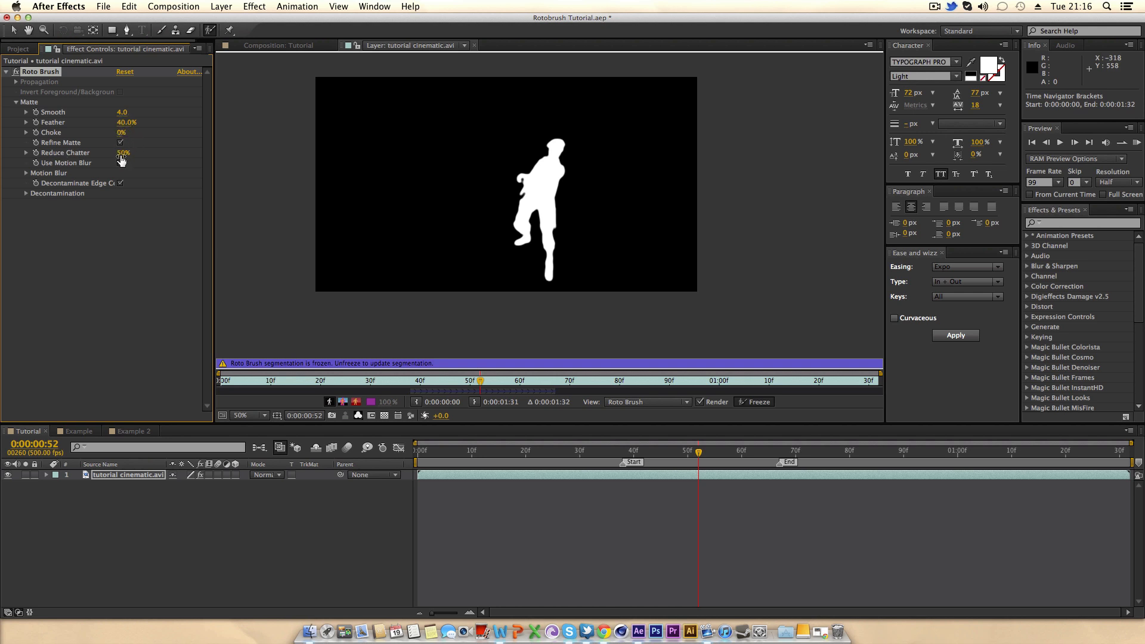
Step: Set the Roto Brush matte's Reduce Chatter to 100% and enable Use Motion Blur
{"action": "left_click_drag", "start_coordinate": [122, 156], "coordinate": [253, 161]}
{"action": "left_click", "coordinate": [26, 193]}
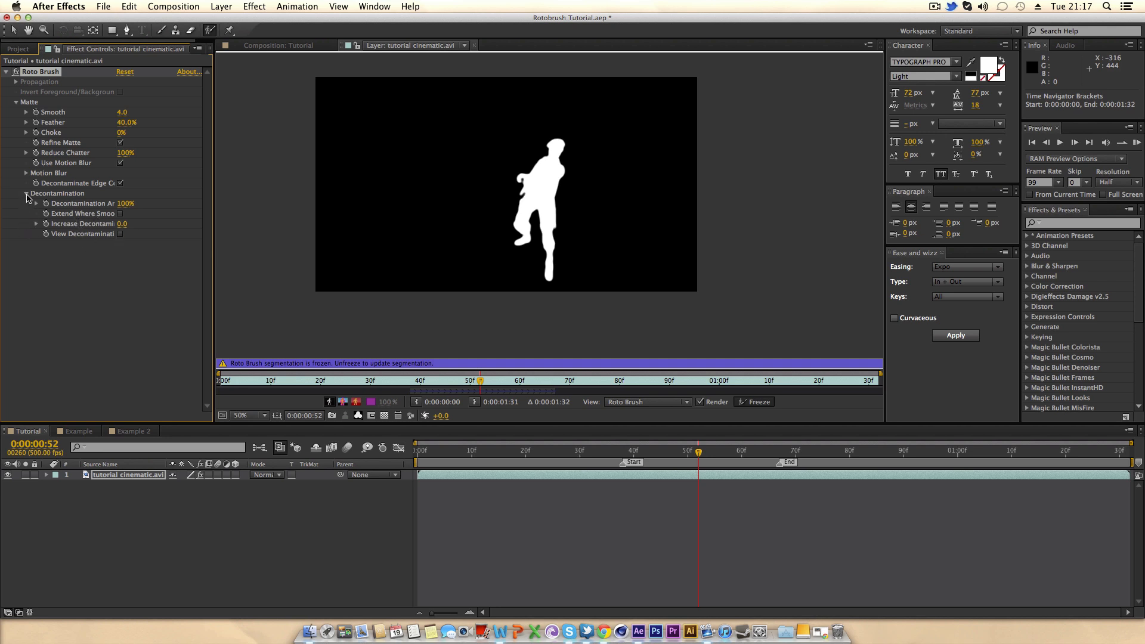
{"action": "left_click", "coordinate": [26, 194]}
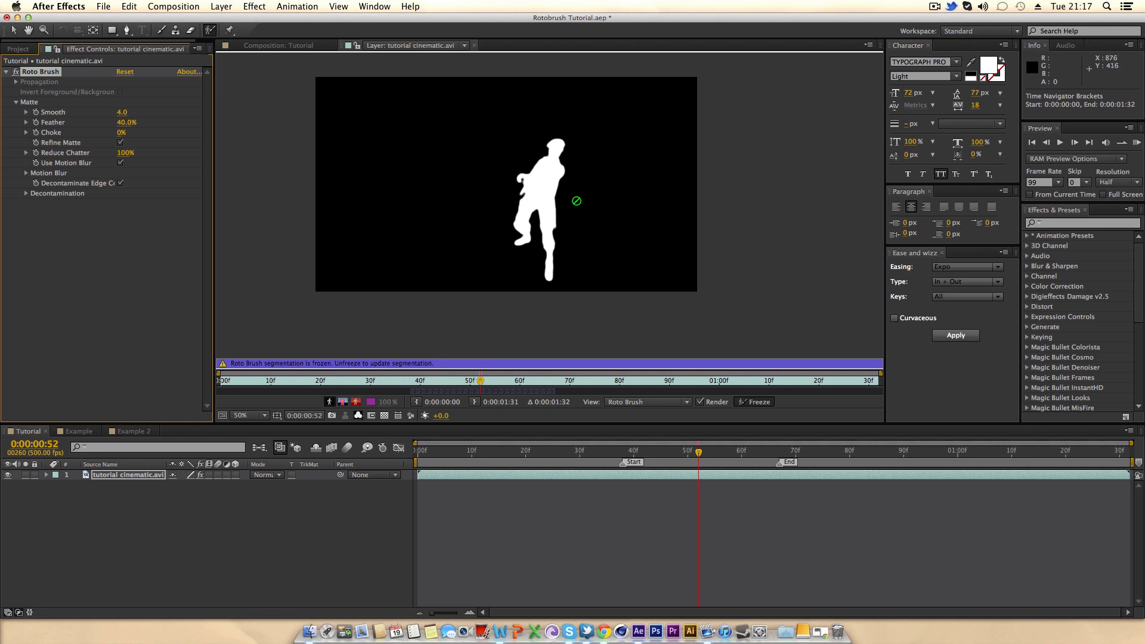
Step: Switch the layer view from the alpha matte to the alpha boundary and return to the Tutorial composition
{"action": "left_click", "coordinate": [329, 403]}
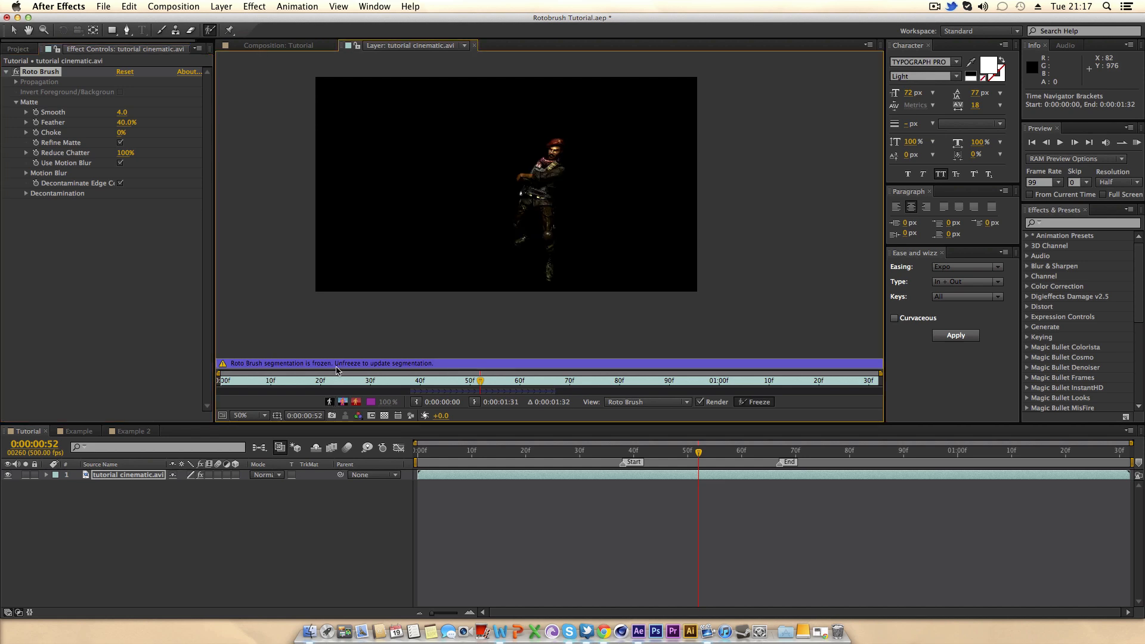
{"action": "left_click", "coordinate": [343, 403]}
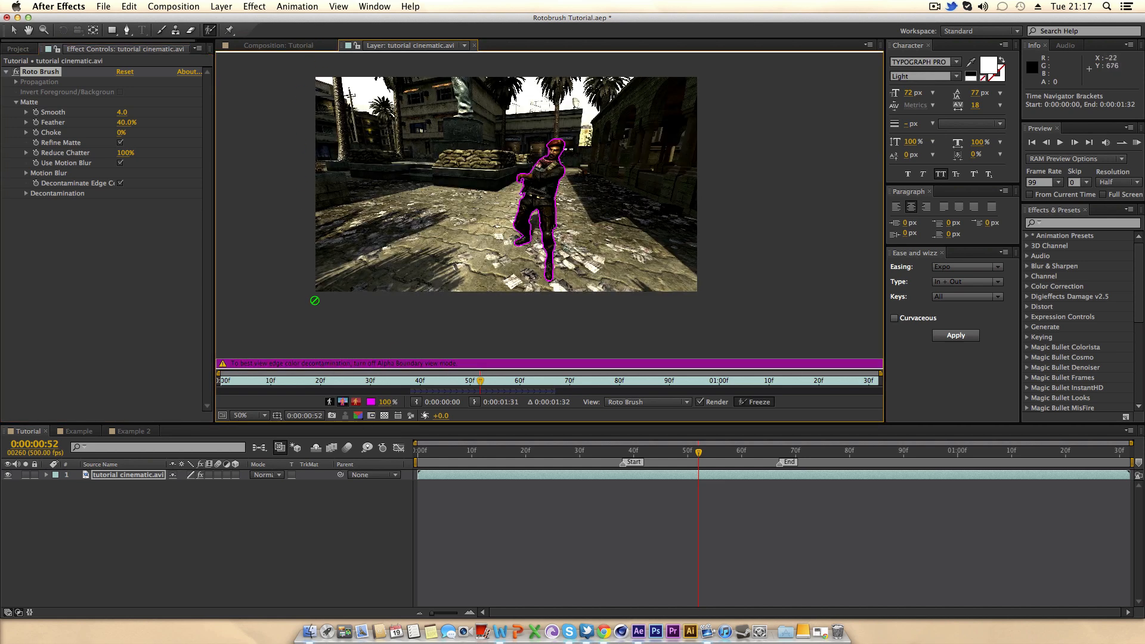
{"action": "left_click", "coordinate": [278, 46]}
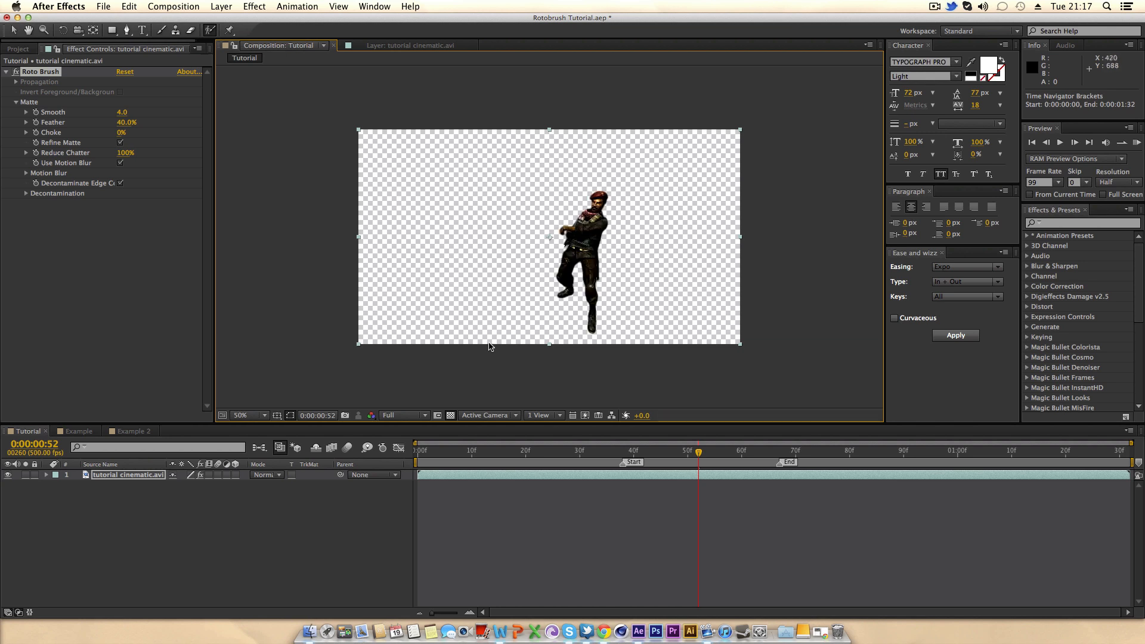
Step: Inspect the soldier cutout up close on nearby frames and compare it with the transparency grid off and on
{"action": "key", "text": "."}
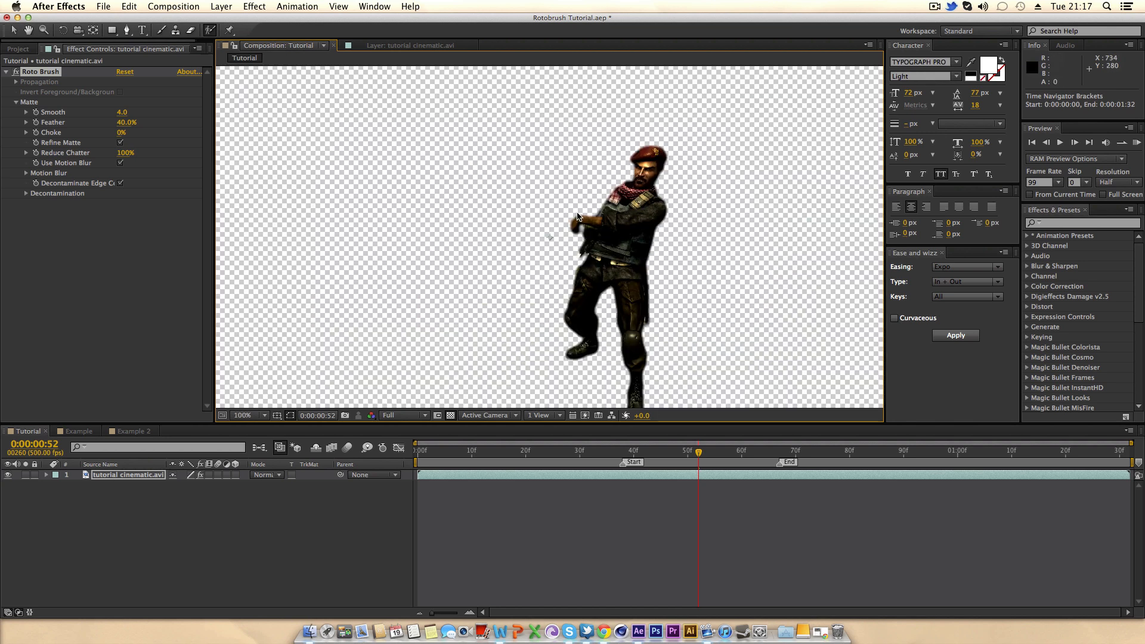
{"action": "left_click", "coordinate": [676, 451]}
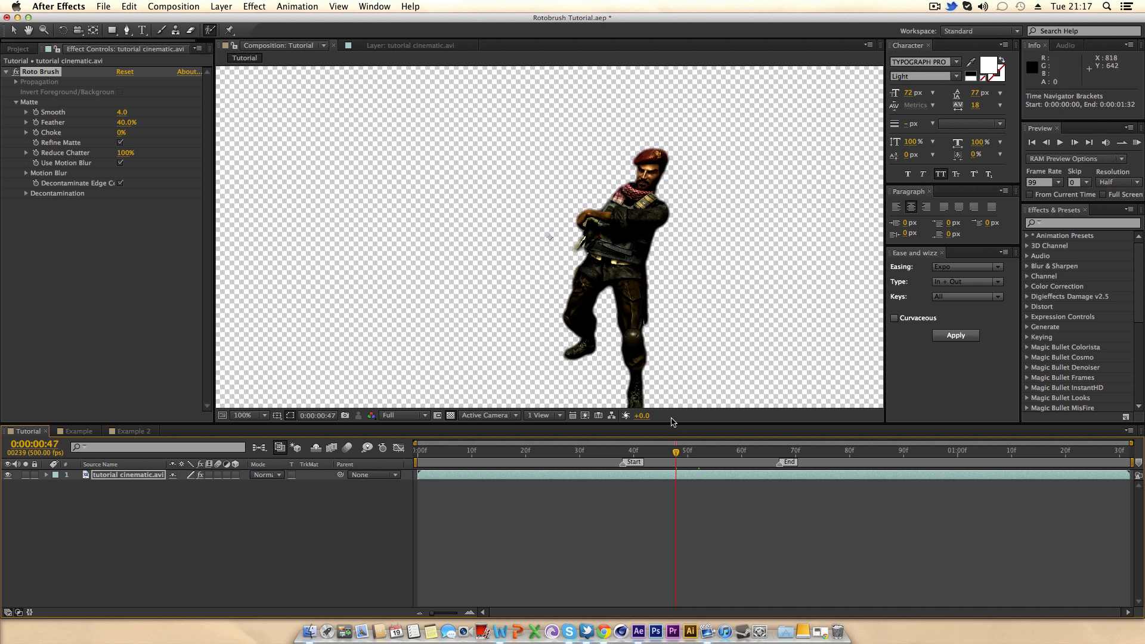
{"action": "left_click_drag", "start_coordinate": [687, 452], "coordinate": [695, 451]}
{"action": "key", "text": "comma"}
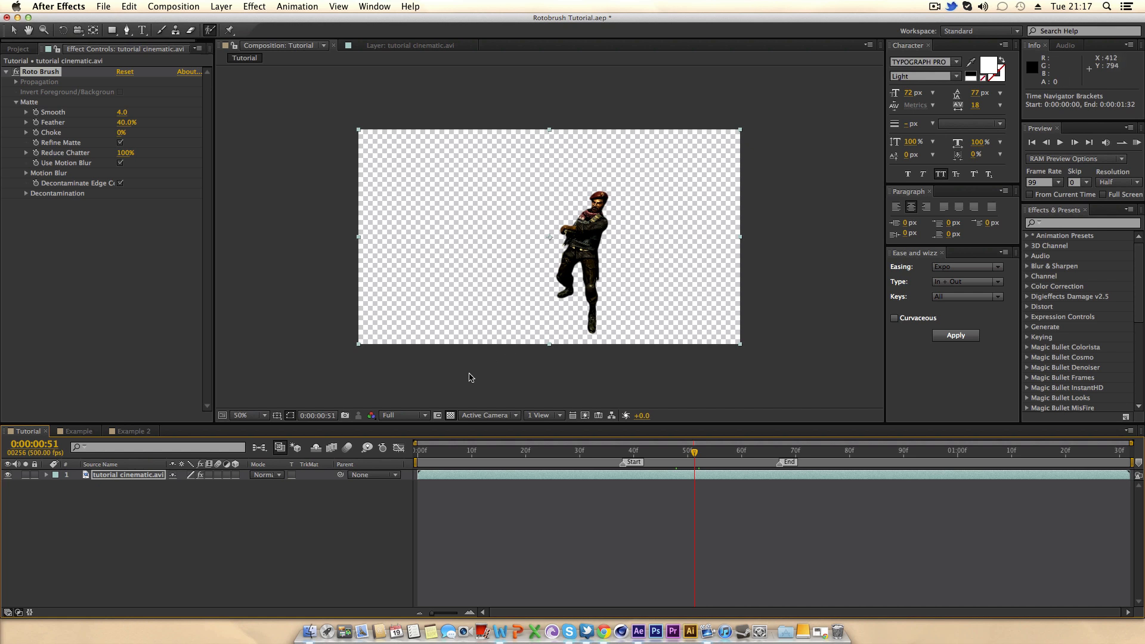
{"action": "left_click", "coordinate": [316, 501]}
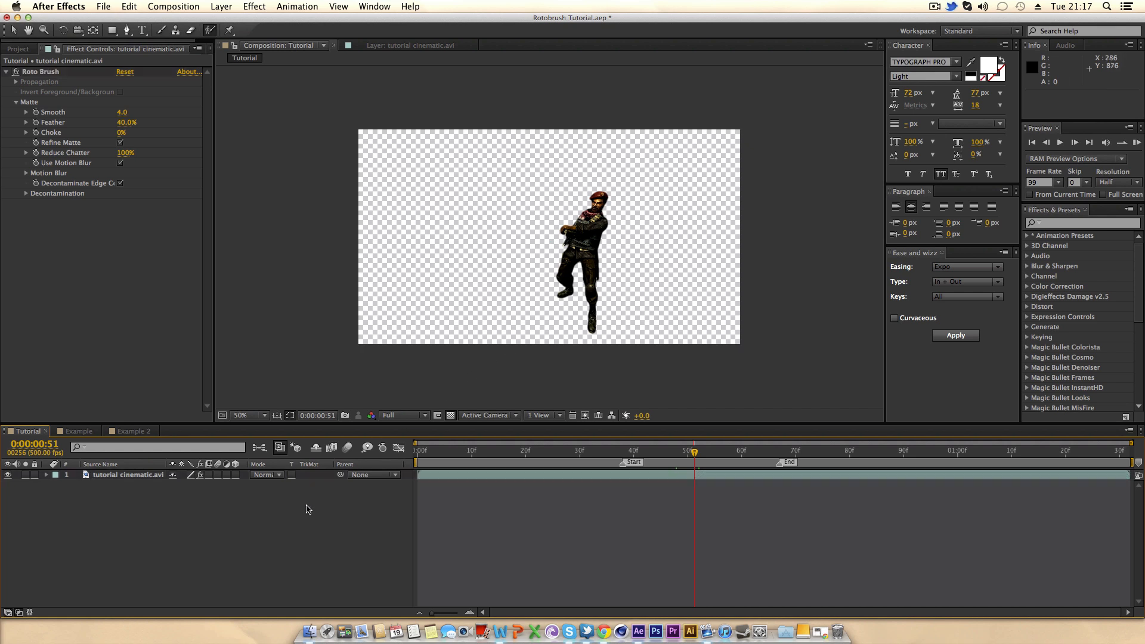
{"action": "left_click", "coordinate": [452, 417]}
{"action": "left_click", "coordinate": [451, 417]}
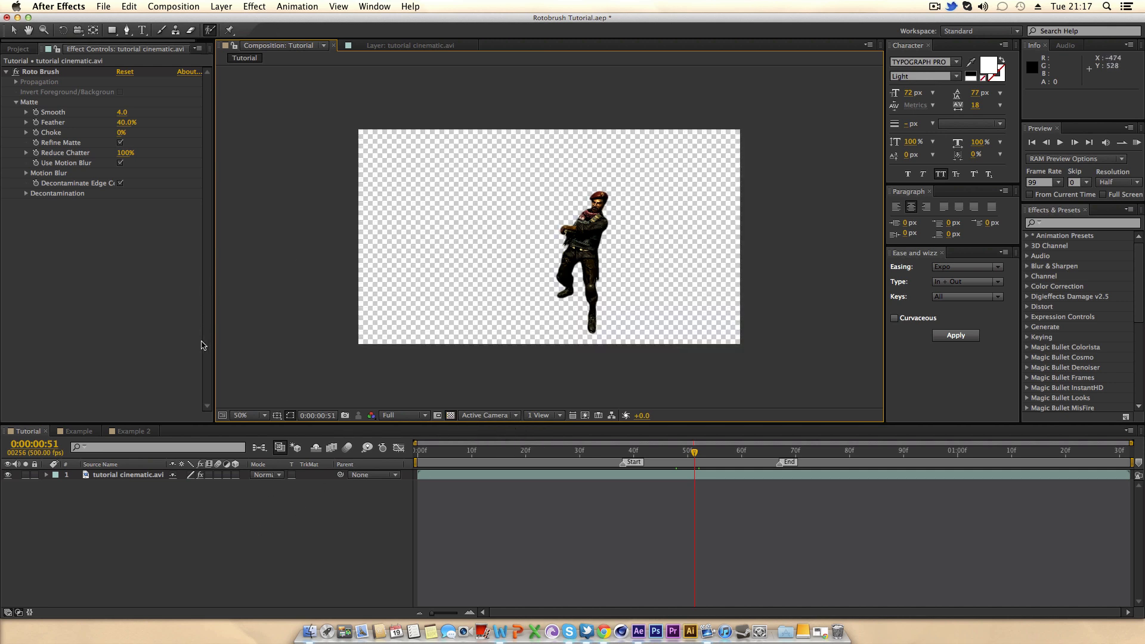
Step: Try a 1280 x 720 px Deep Royal Blue solid behind the soldier cutout and delete the solid
{"action": "key", "text": "super+y"}
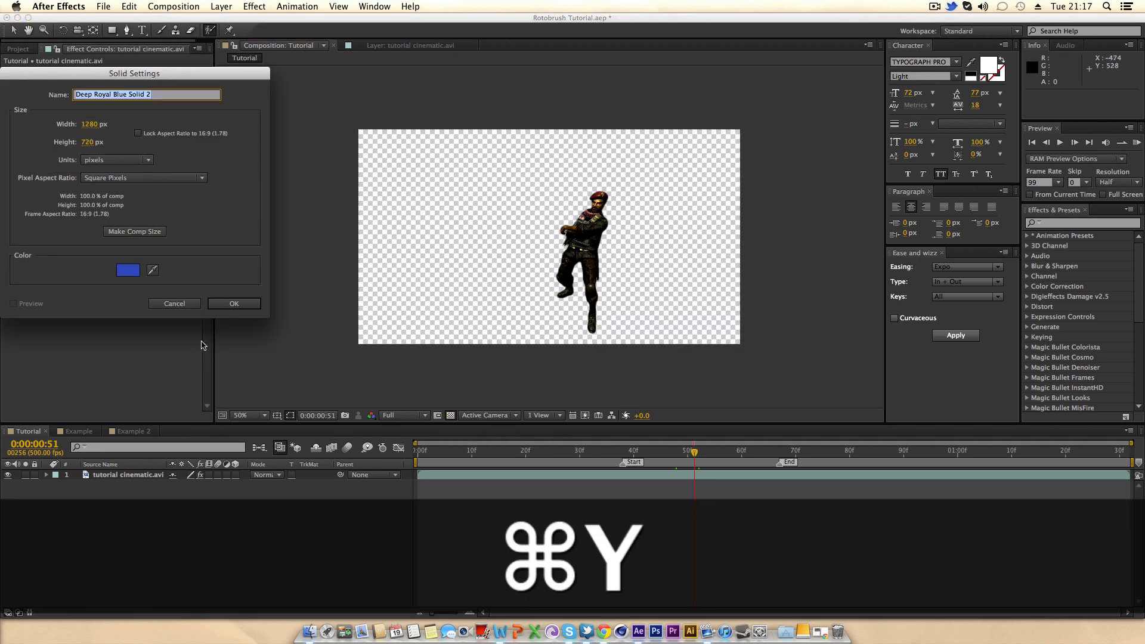
{"action": "left_click", "coordinate": [231, 305]}
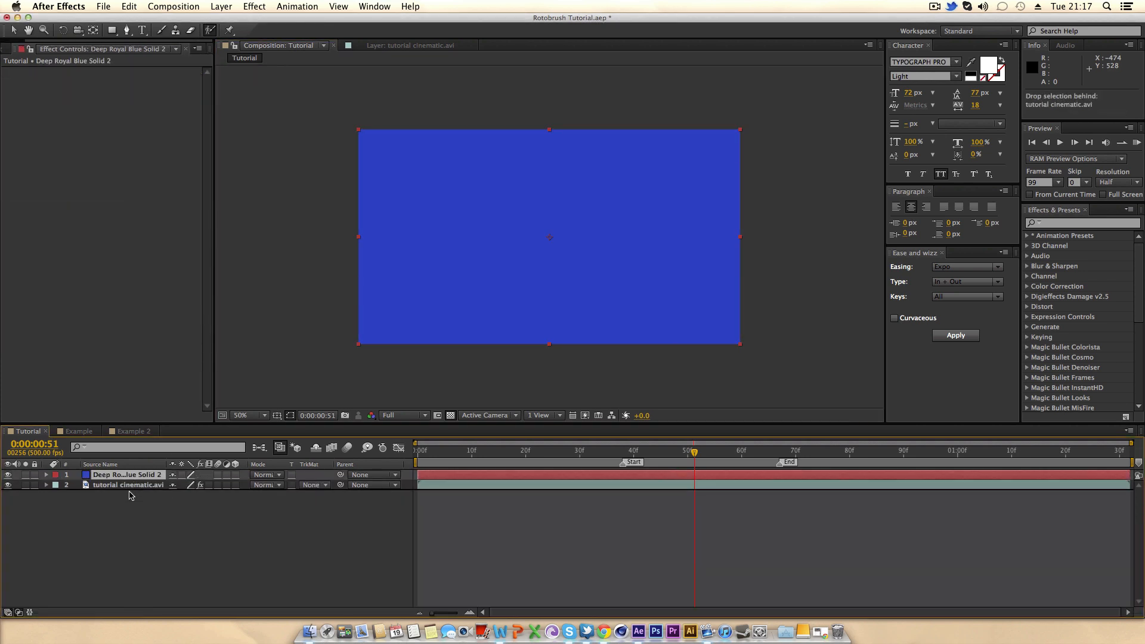
{"action": "key", "text": "super+bracketleft"}
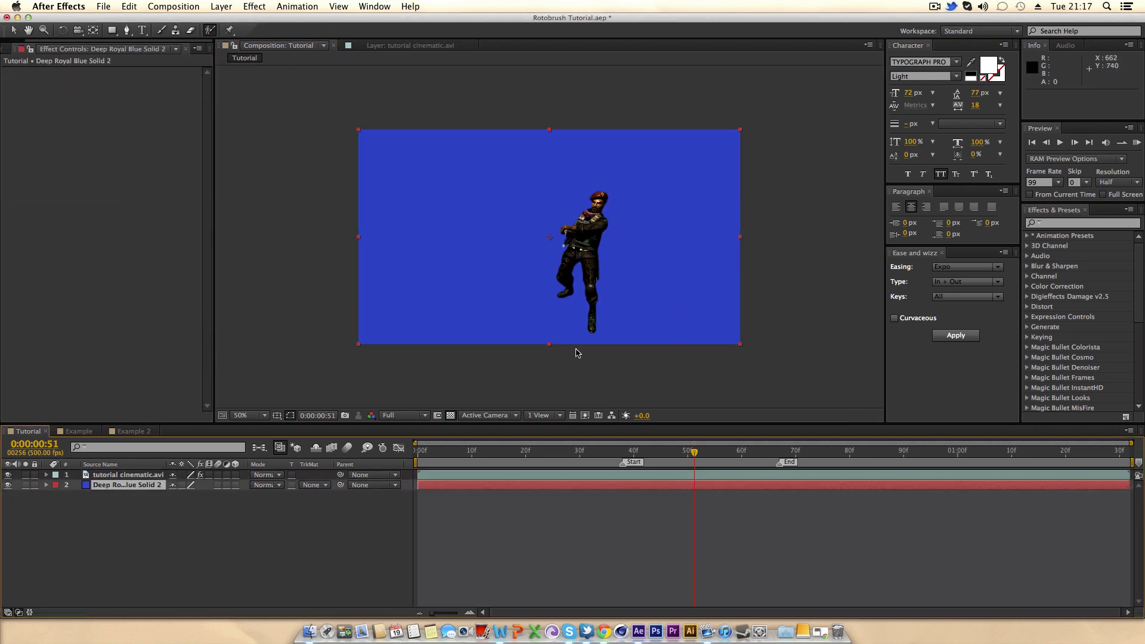
{"action": "left_click", "coordinate": [128, 485]}
{"action": "key", "text": "Delete"}
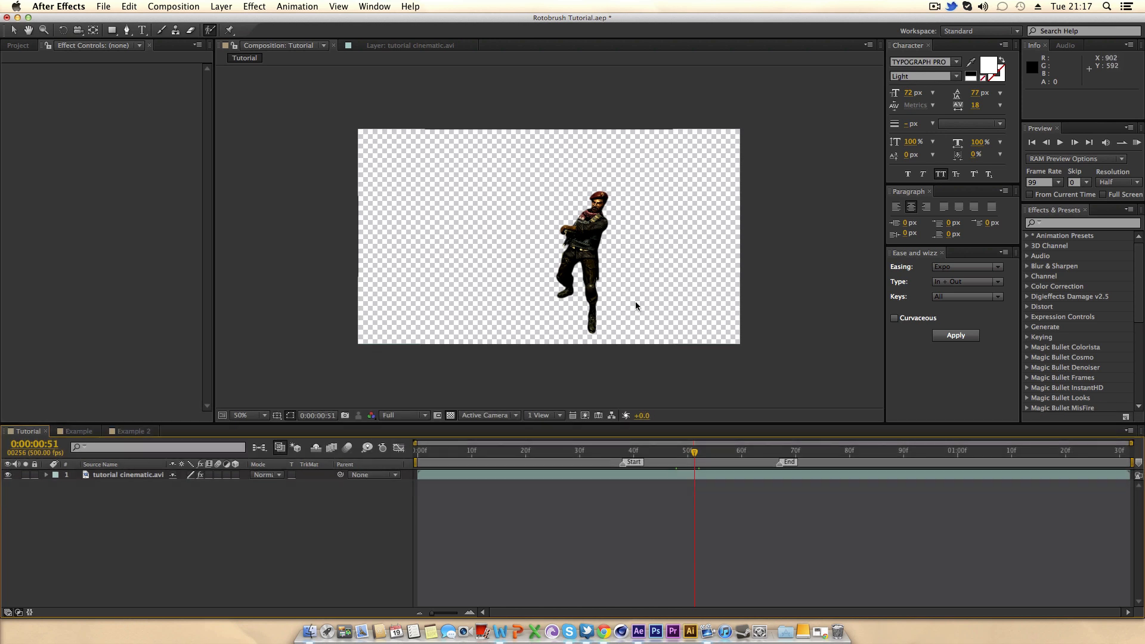
Step: Duplicate the tutorial cinematic.avi layer and remove the Roto Brush effect from the lower copy
{"action": "left_click", "coordinate": [145, 477]}
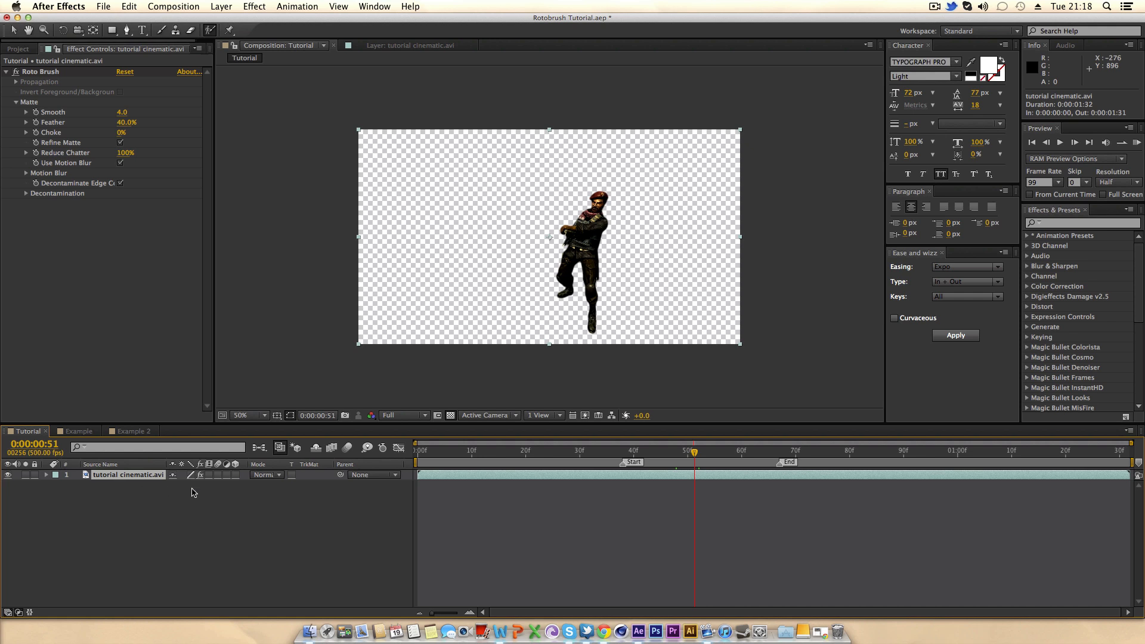
{"action": "key", "text": "super+d"}
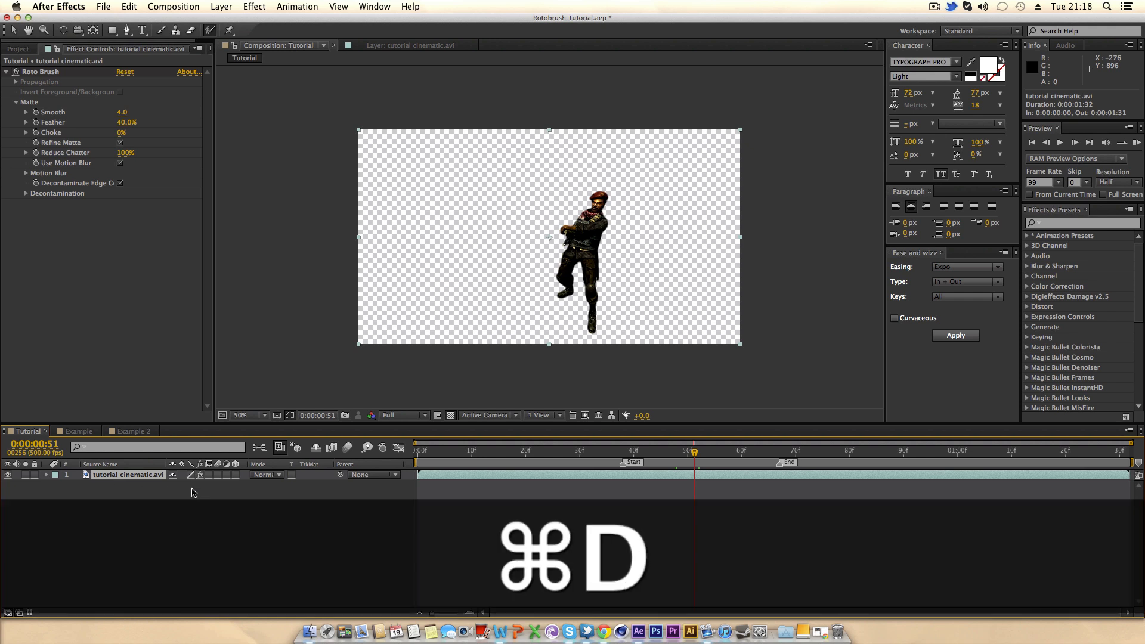
{"action": "left_click", "coordinate": [142, 487]}
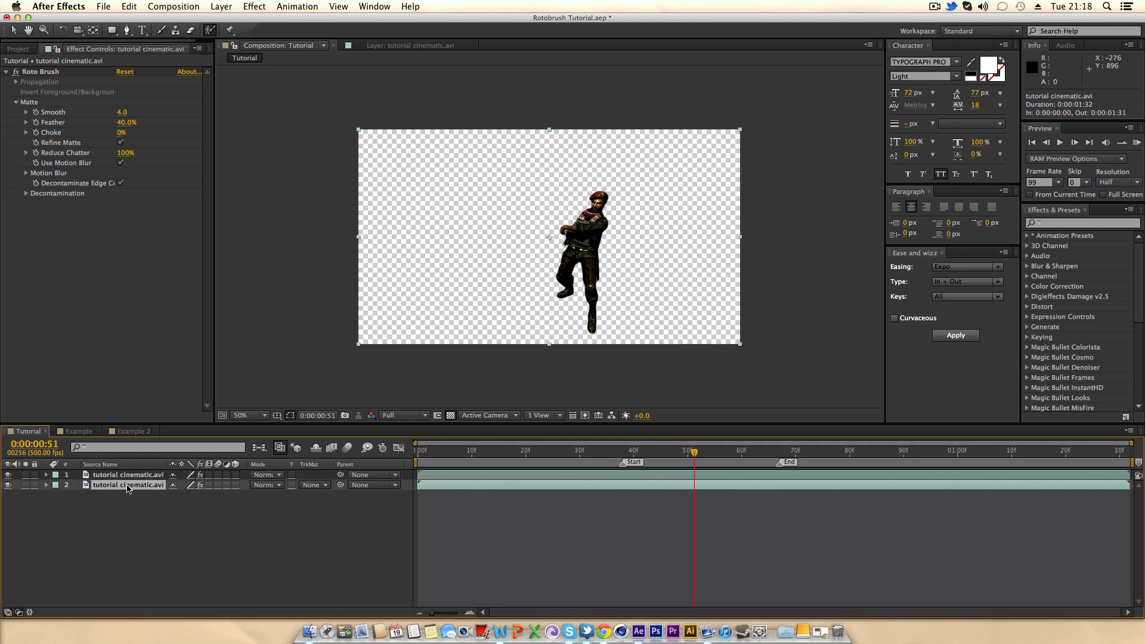
{"action": "left_click", "coordinate": [44, 71]}
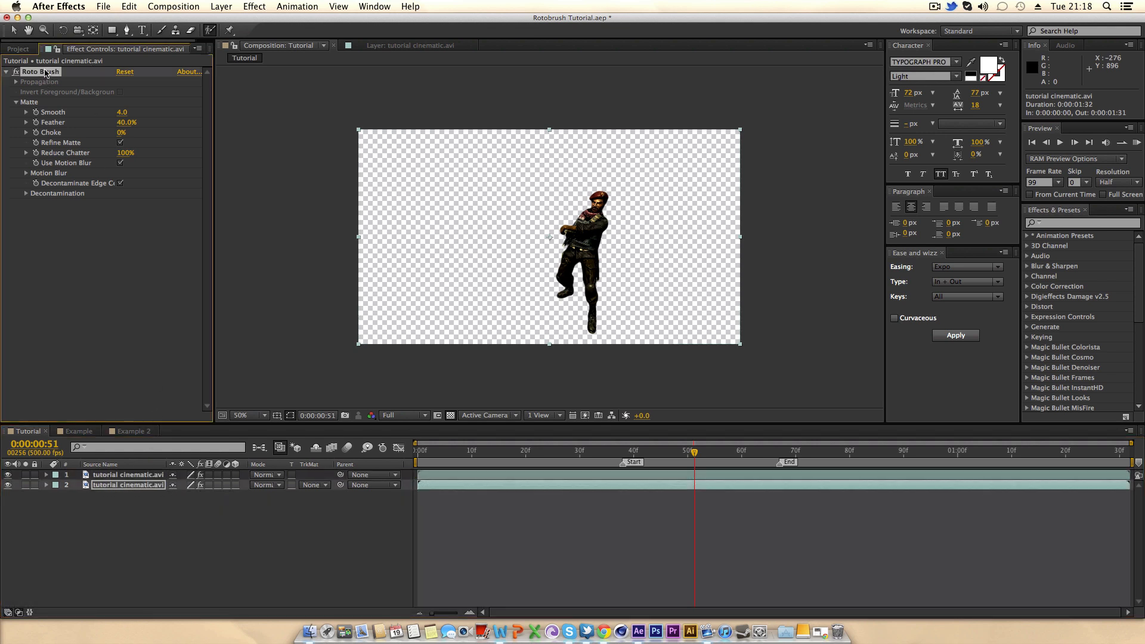
{"action": "key", "text": "Delete"}
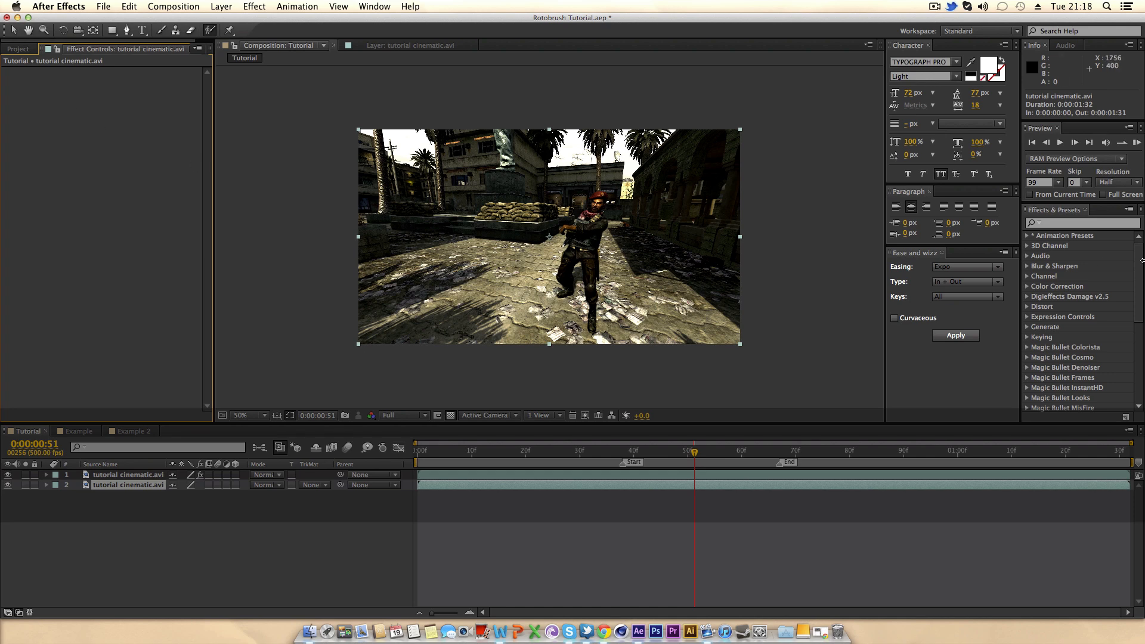
Step: Compare the full footage layer with the soldier cutout layer by hiding and showing each in turn
{"action": "left_click", "coordinate": [8, 475]}
{"action": "mouse_move", "coordinate": [696, 453]}
{"action": "left_mouse_down"}
{"action": "mouse_move", "coordinate": [627, 456]}
{"action": "mouse_move", "coordinate": [869, 459]}
{"action": "mouse_move", "coordinate": [428, 444]}
{"action": "mouse_move", "coordinate": [767, 454]}
{"action": "mouse_move", "coordinate": [696, 453]}
{"action": "left_mouse_up"}
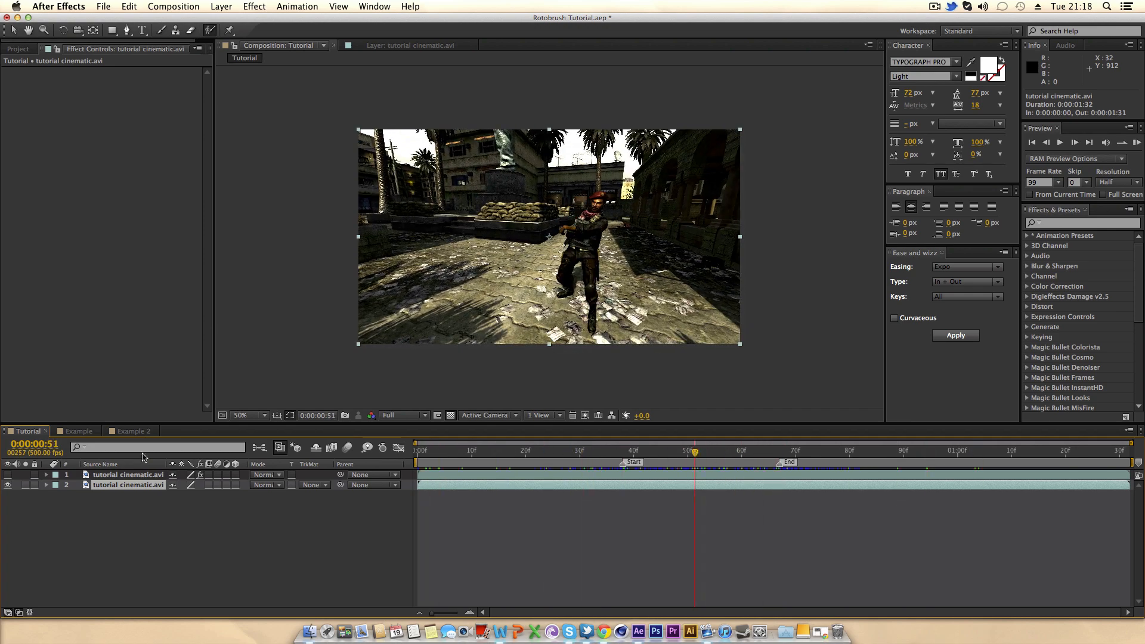
{"action": "left_click", "coordinate": [8, 475]}
{"action": "left_click", "coordinate": [7, 485]}
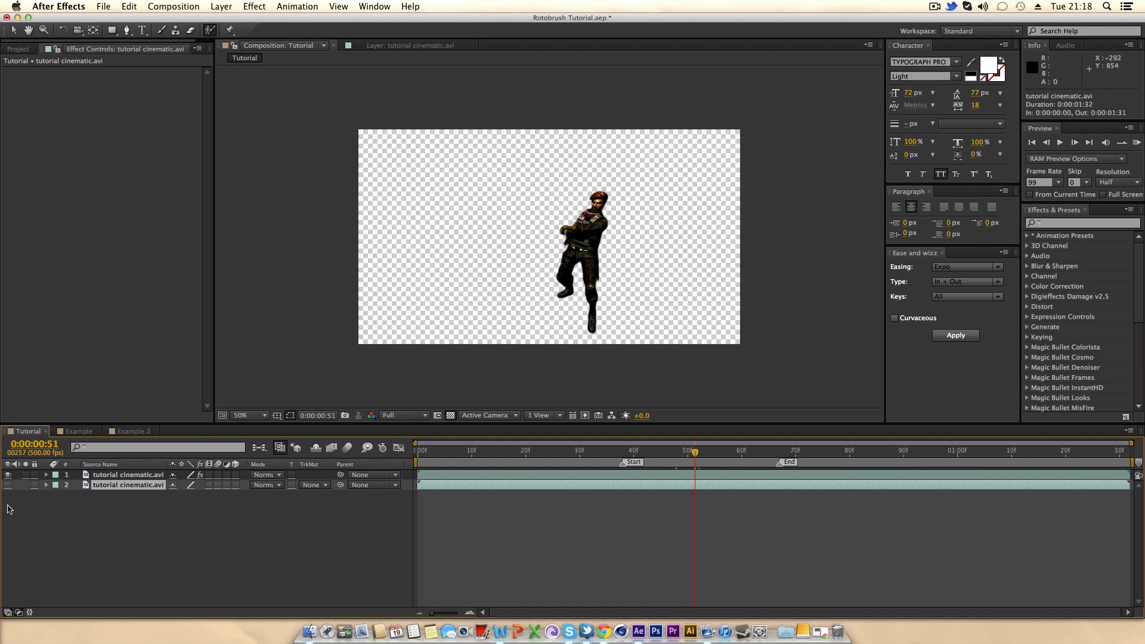
{"action": "left_click", "coordinate": [8, 485]}
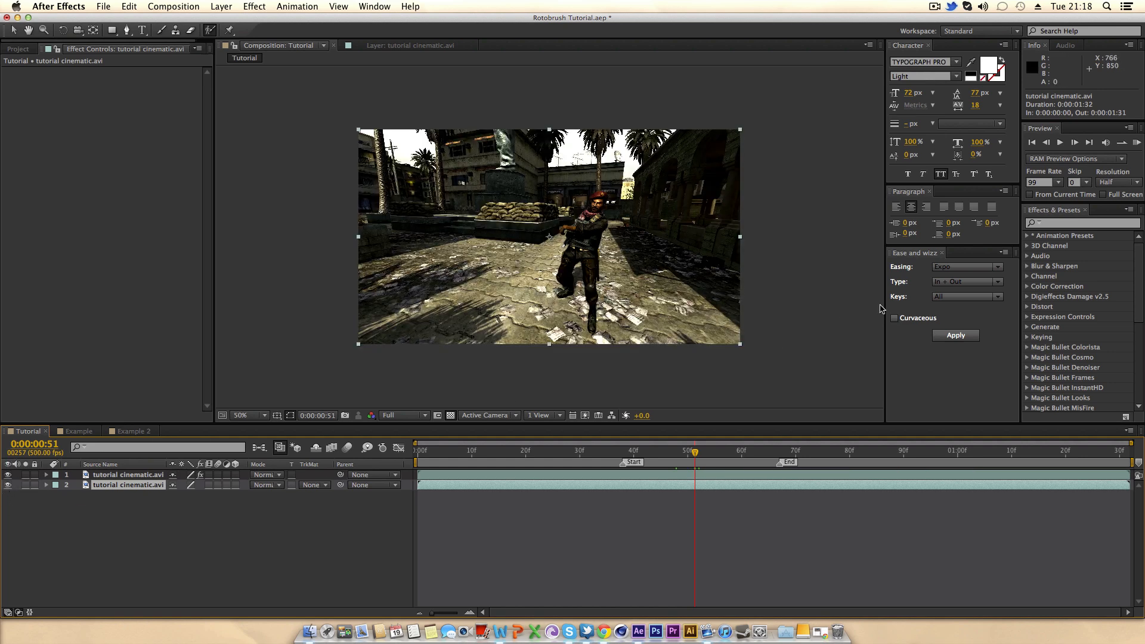
Step: Apply the Hue/Saturation effect to the upper cutout layer and set its Master Hue to 128°
{"action": "left_click", "coordinate": [1054, 225]}
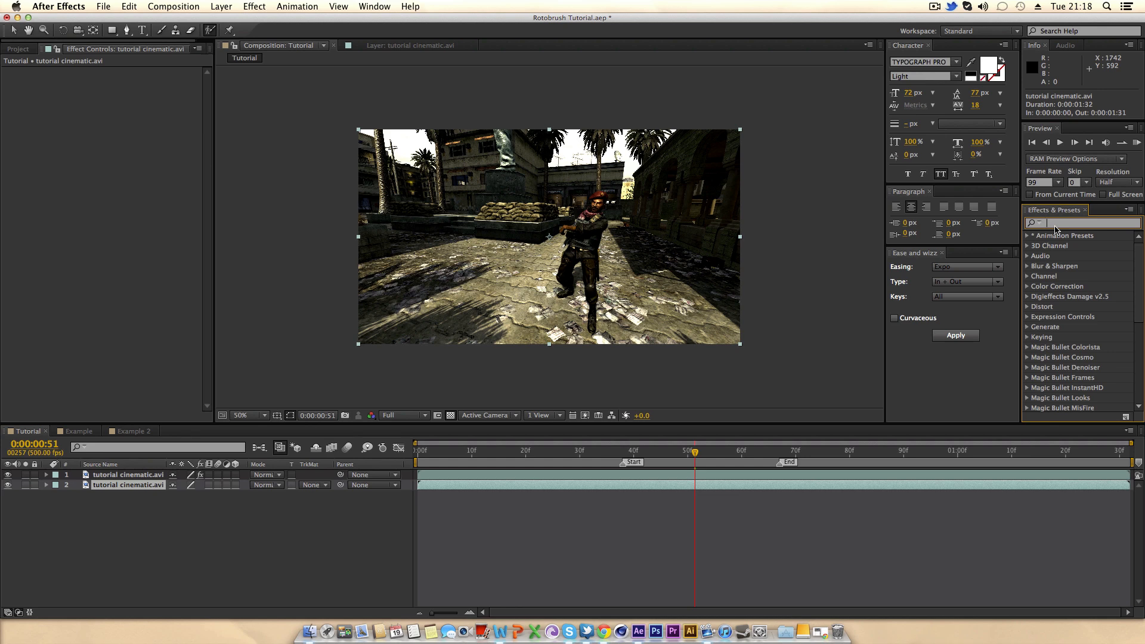
{"action": "type", "text": "hue"}
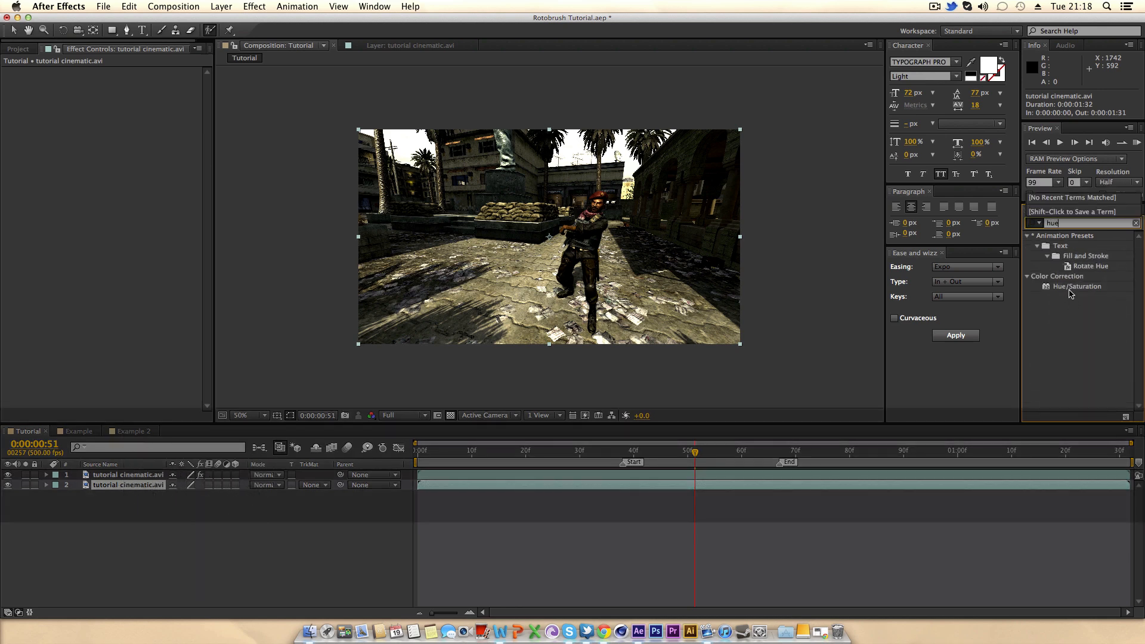
{"action": "left_click", "coordinate": [1071, 288]}
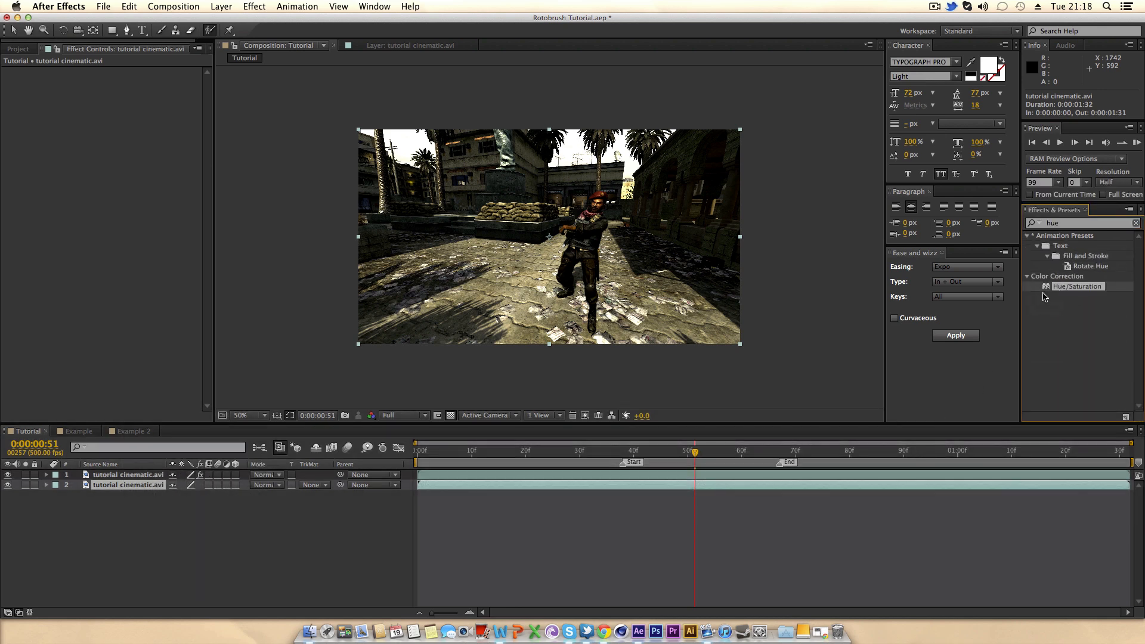
{"action": "left_click_drag", "start_coordinate": [1045, 295], "coordinate": [825, 475]}
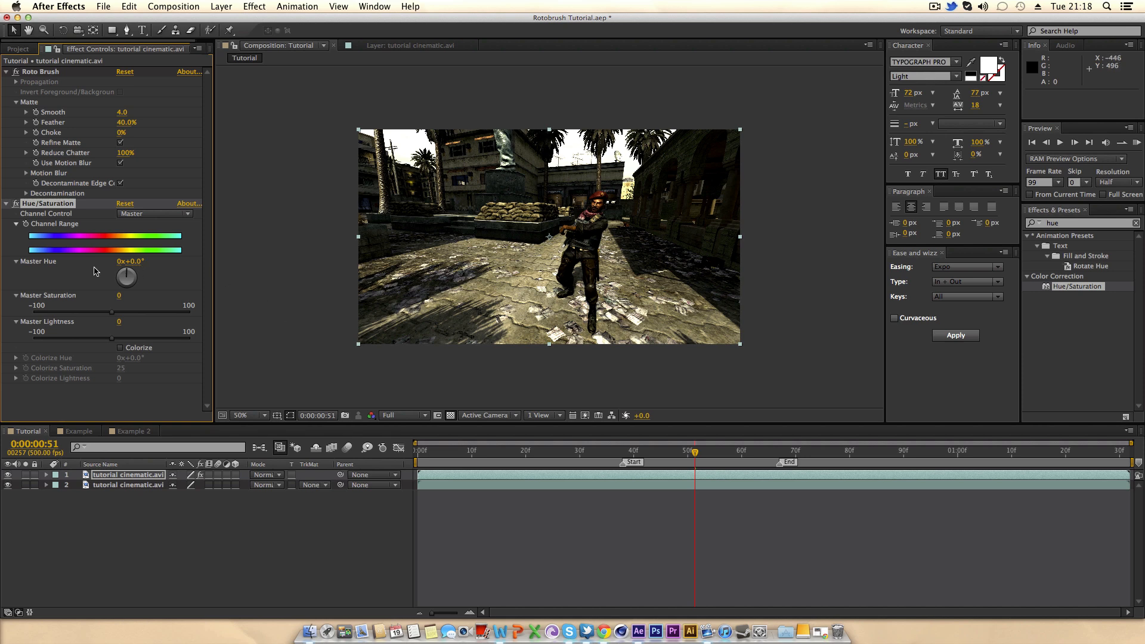
{"action": "left_click_drag", "start_coordinate": [129, 278], "coordinate": [136, 290]}
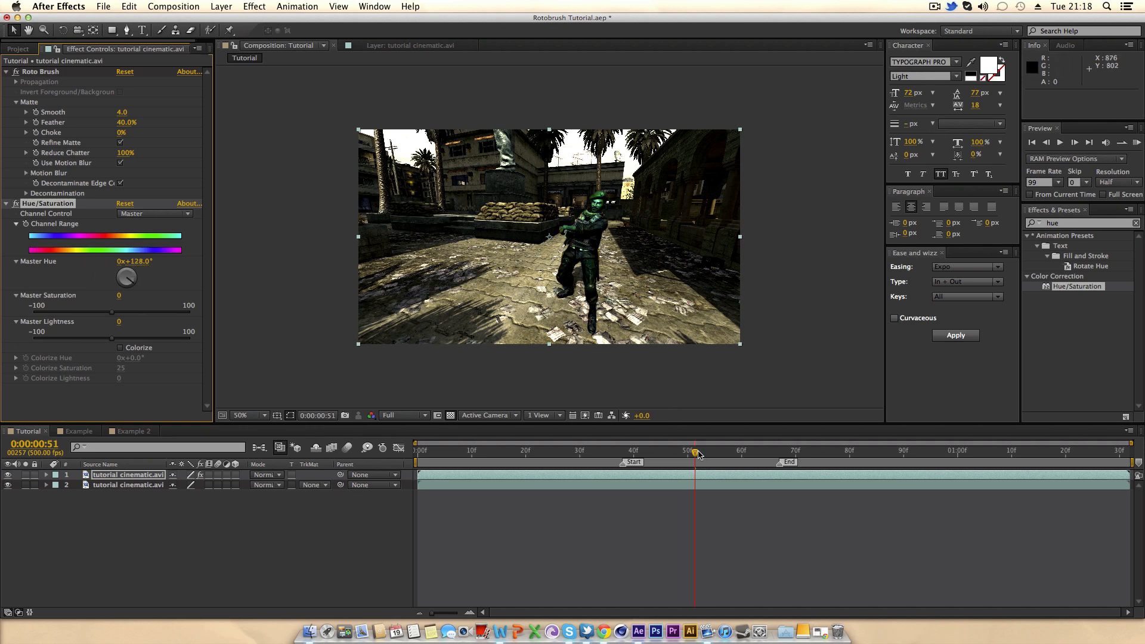
Step: Set the composition's preview resolution to Half and scrub from 0:00:00:36 to 0:00:00:55 to check the recoloured soldier
{"action": "left_click", "coordinate": [678, 453]}
{"action": "left_click_drag", "start_coordinate": [678, 453], "coordinate": [615, 454]}
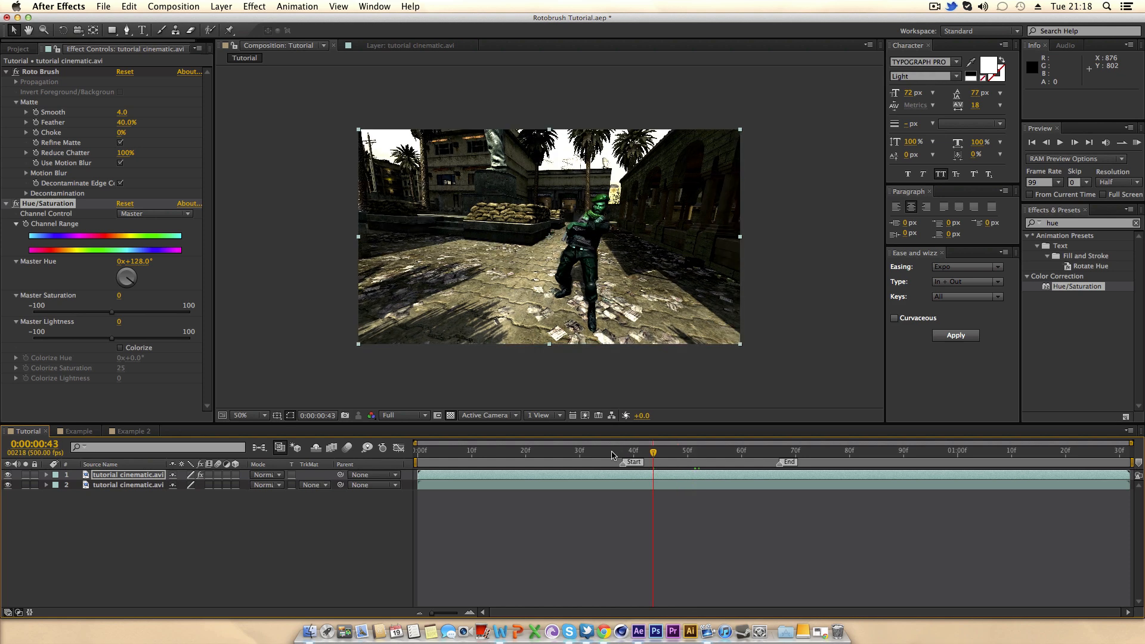
{"action": "left_click", "coordinate": [416, 415]}
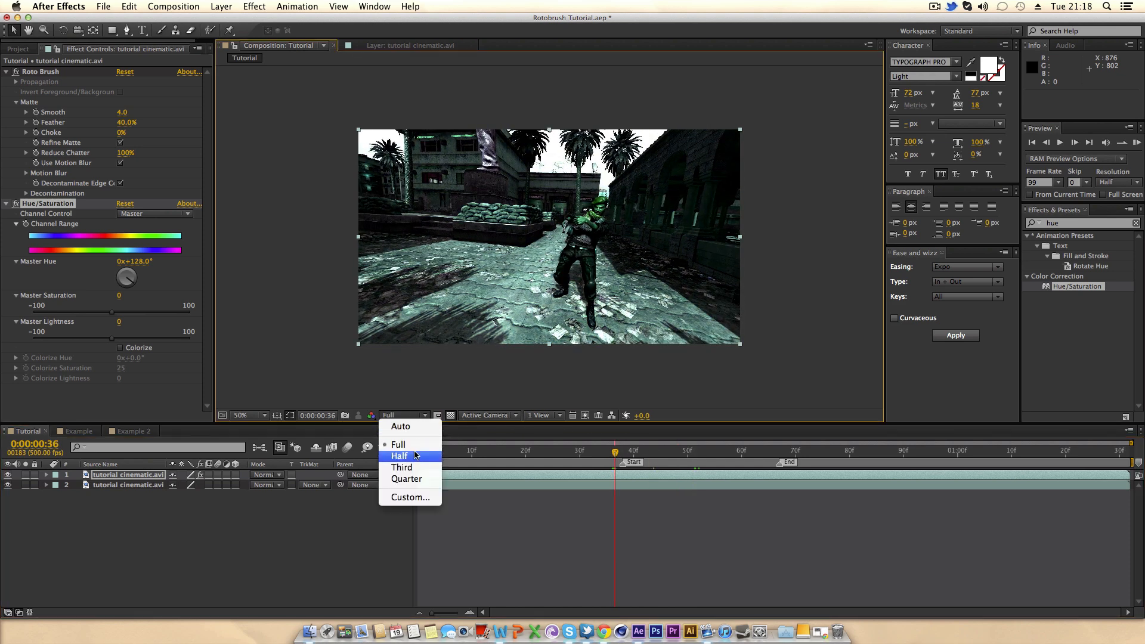
{"action": "left_click", "coordinate": [435, 456]}
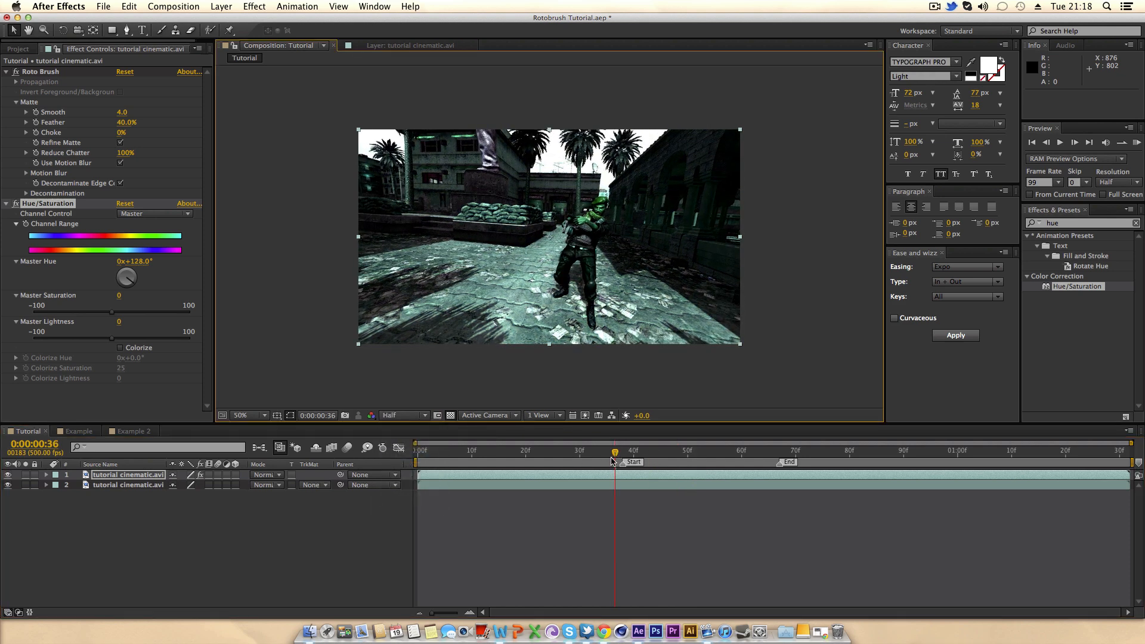
{"action": "left_click_drag", "start_coordinate": [612, 461], "coordinate": [687, 452]}
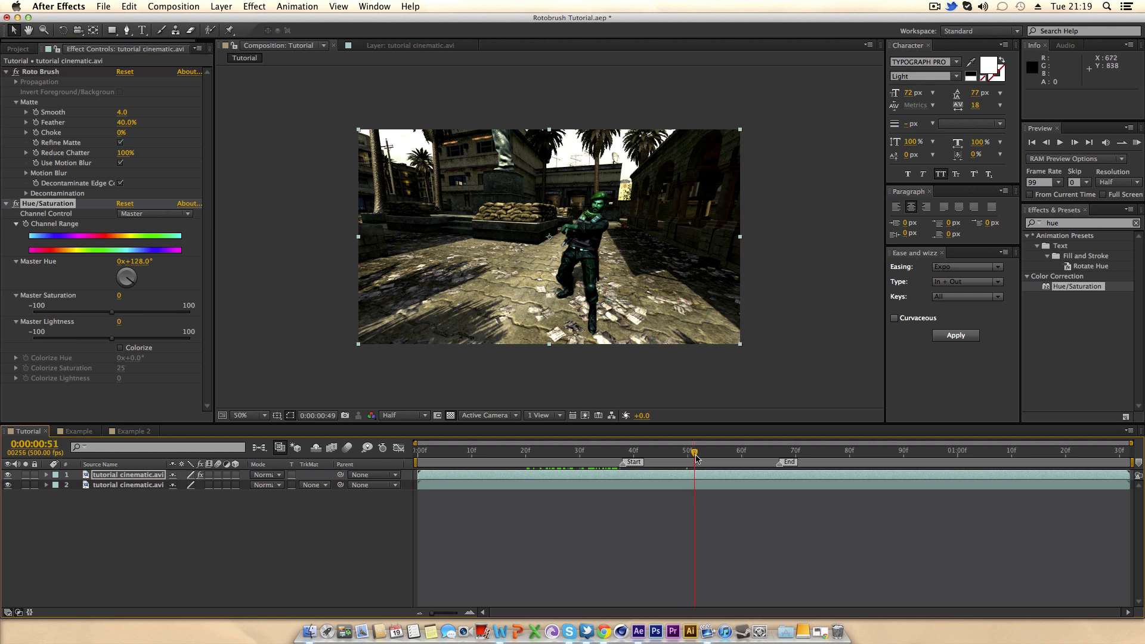
{"action": "left_click_drag", "start_coordinate": [694, 458], "coordinate": [715, 458]}
{"action": "key", "text": "shift+F10"}
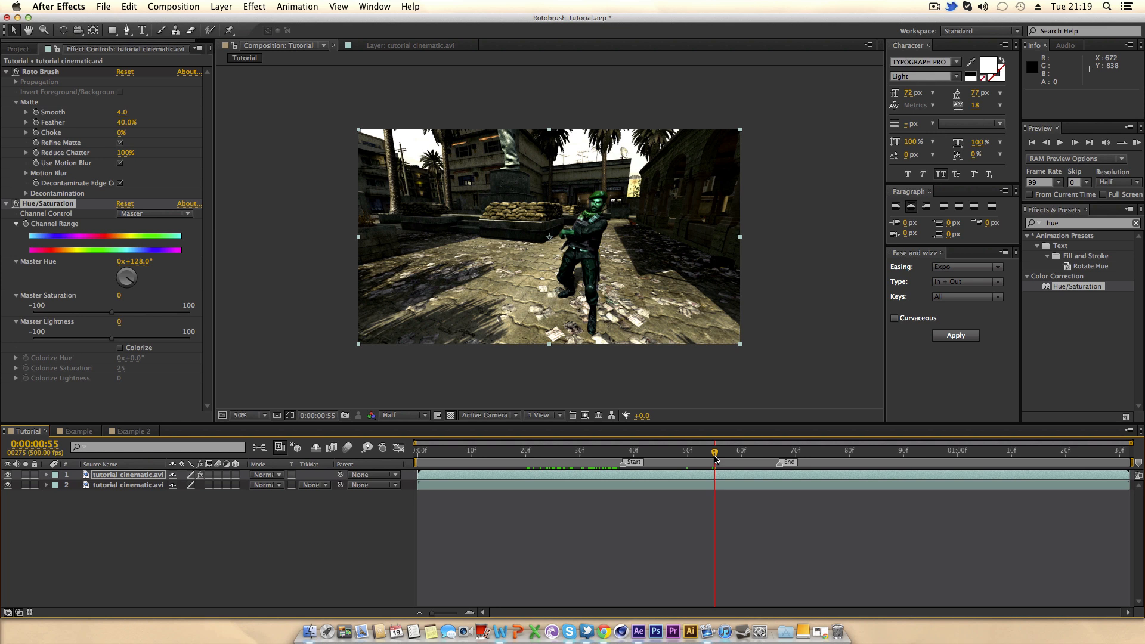
{"action": "key", "text": "shift+F10"}
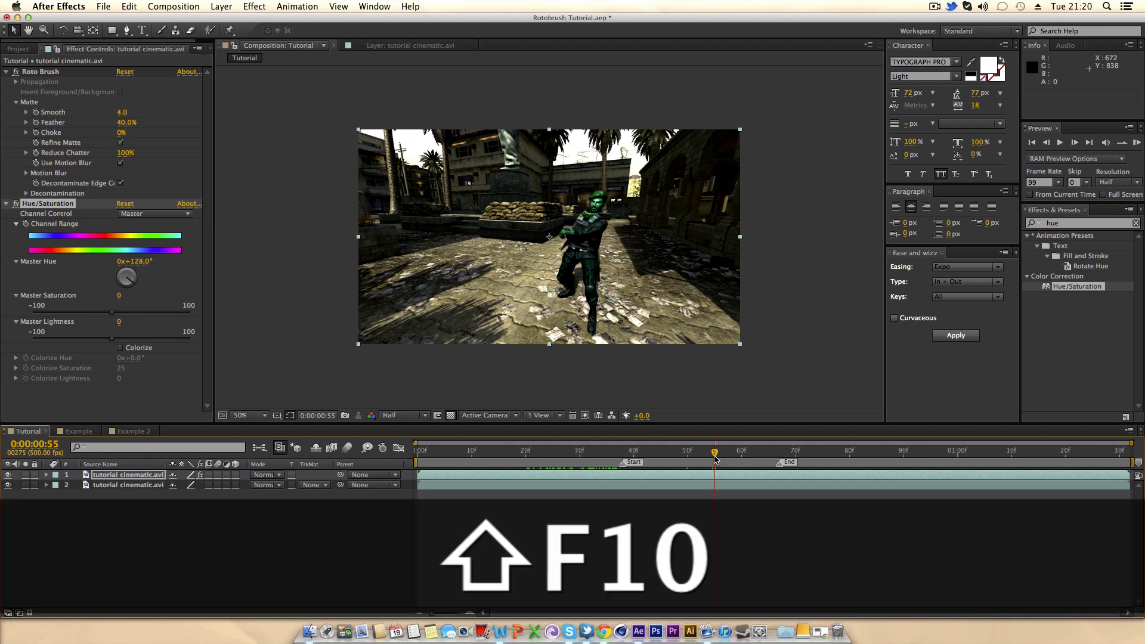